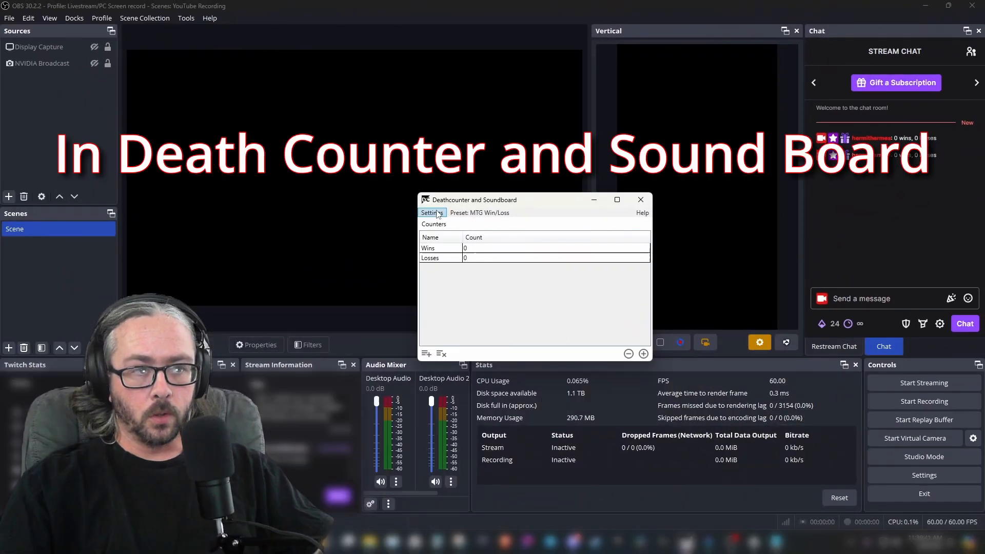
Create a new preset in the settings' presets section, entering YouTube Example as the preset name
click(436, 213)
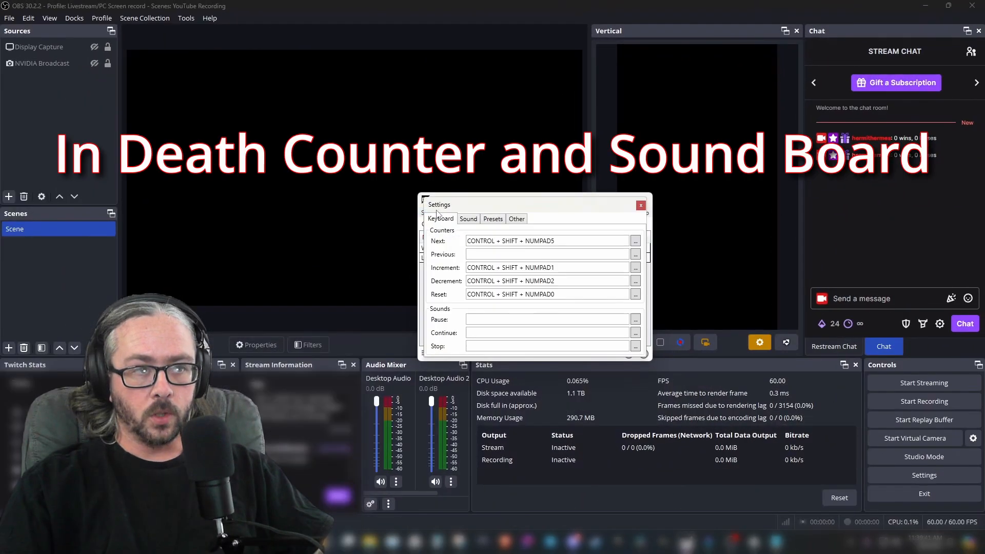
click(496, 222)
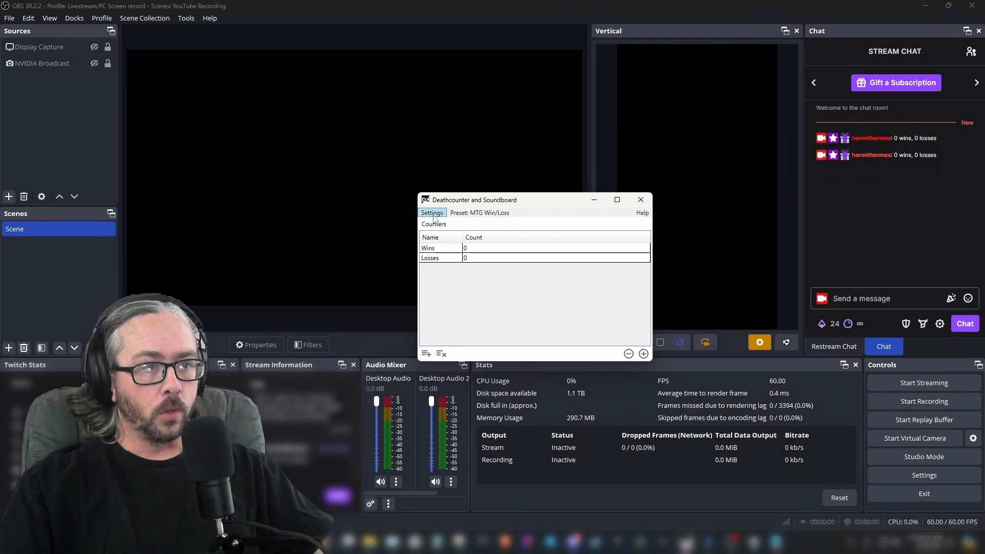
click(435, 213)
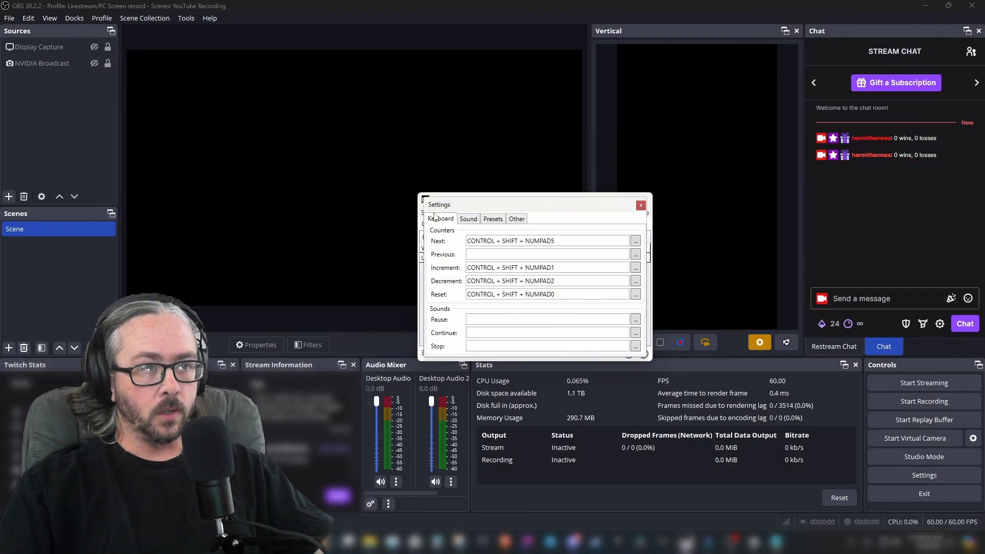
click(496, 220)
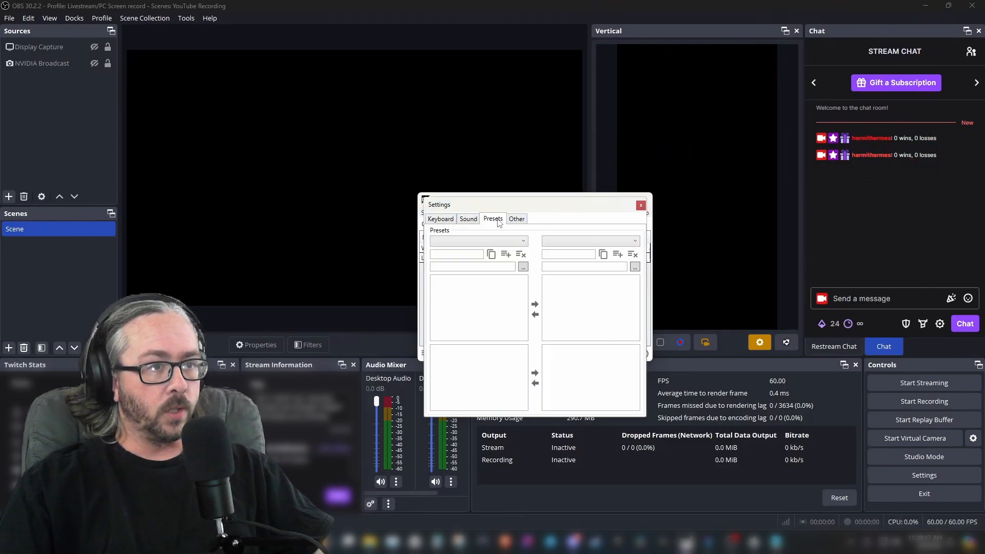
click(464, 254)
text(YouTube Example)
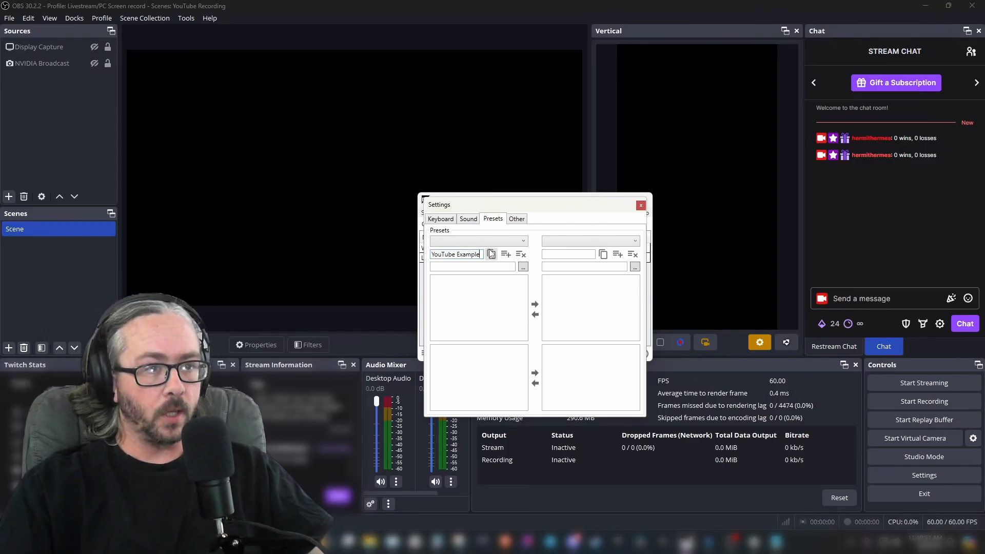
click(503, 255)
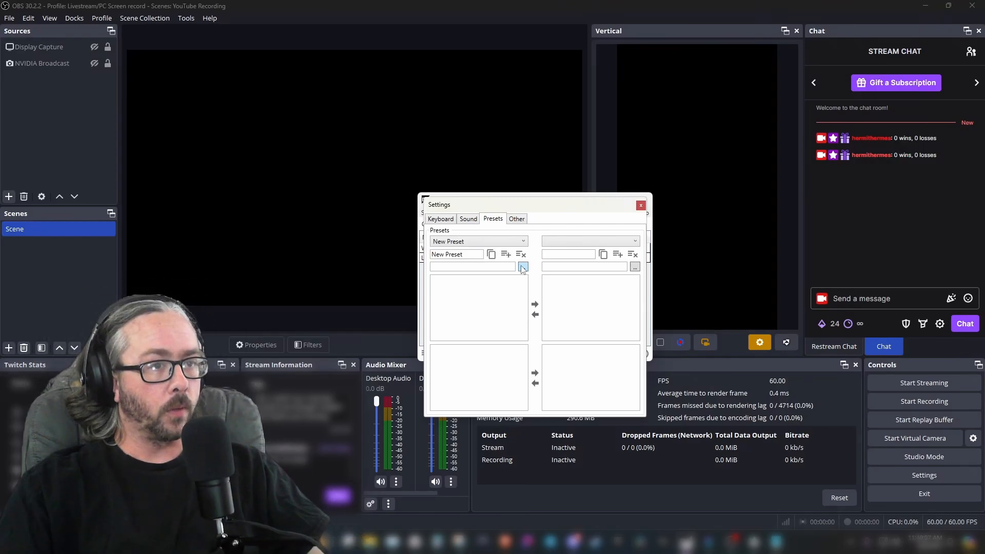
click(640, 206)
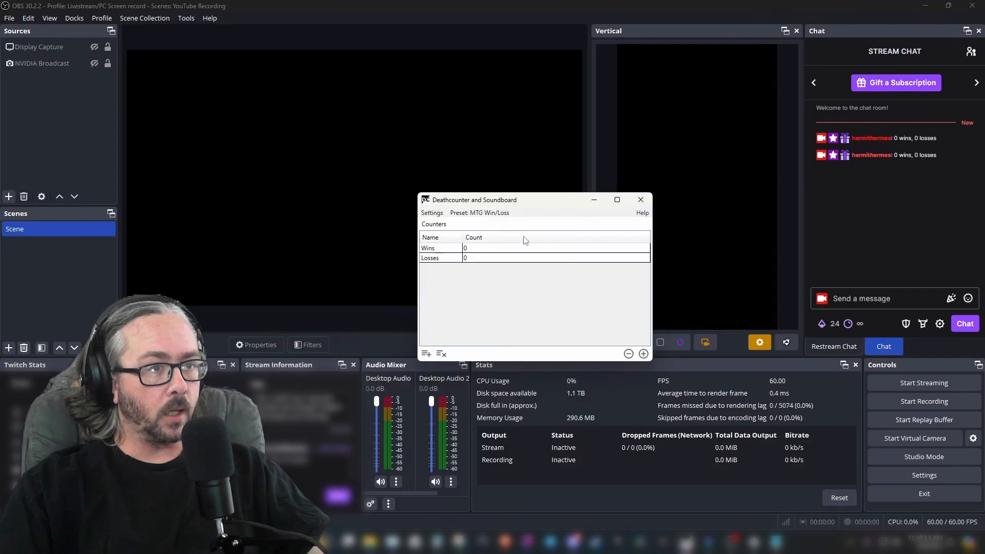
Switch the counter window's active preset to New Preset
click(478, 215)
click(491, 248)
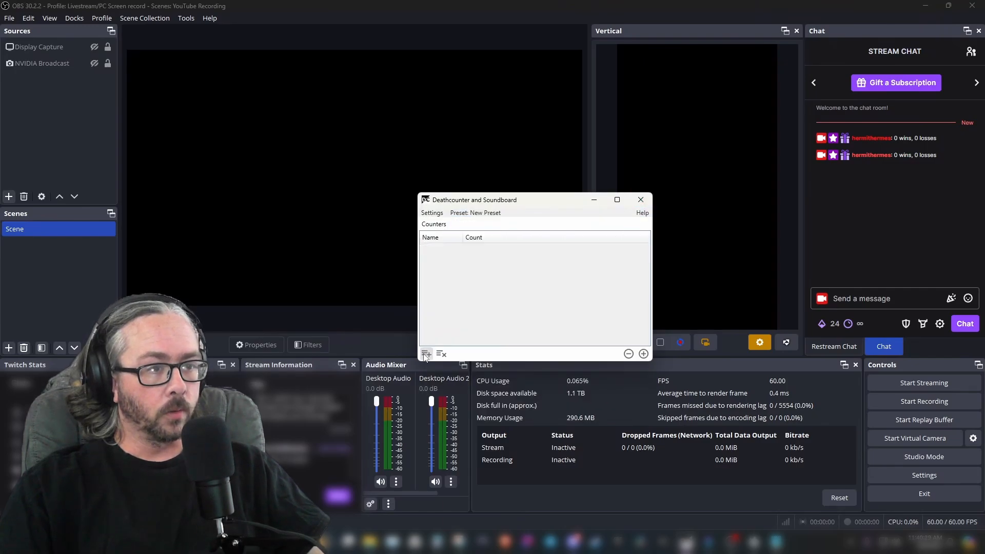
Add a new counter named One and browse for its counter file
click(426, 354)
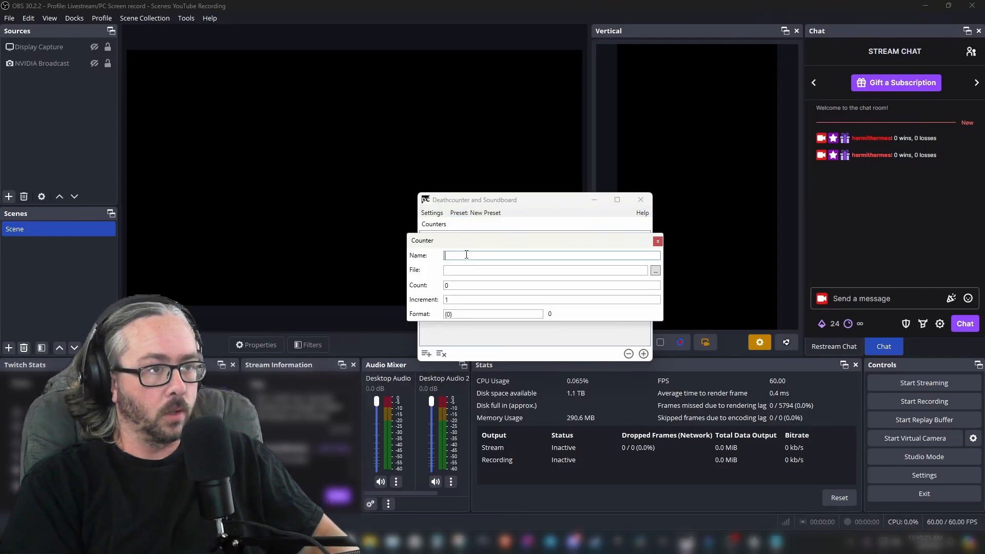
text(One)
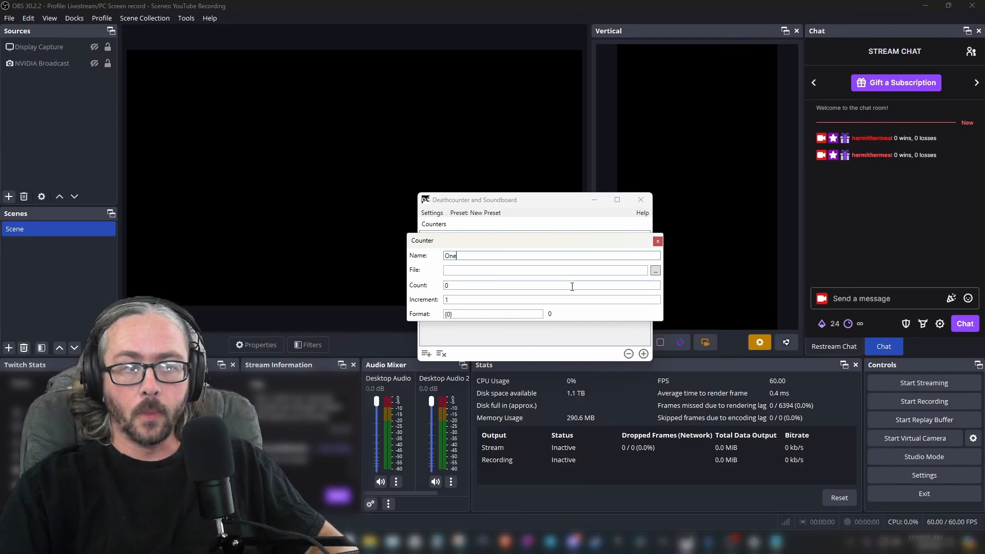
click(655, 271)
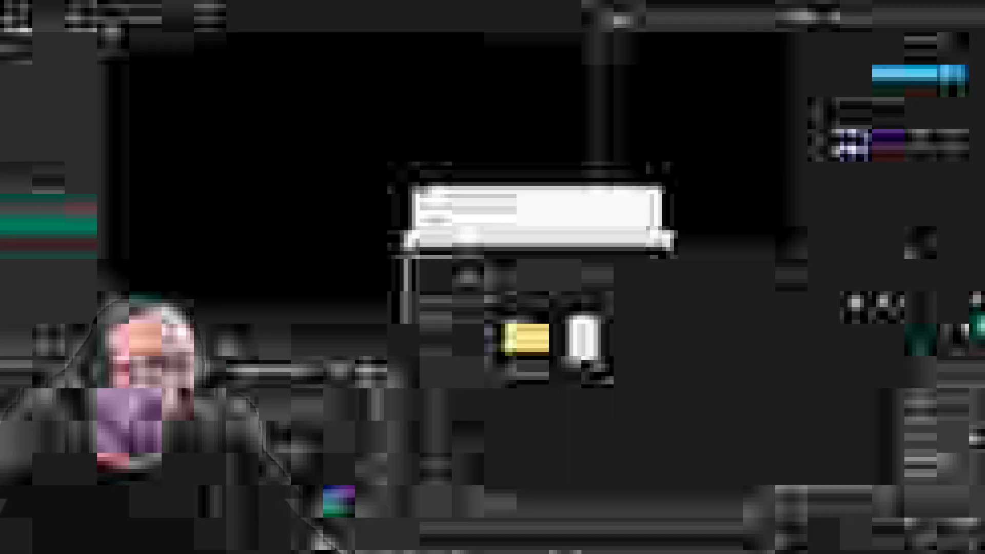
Create a new folder named YouTubeExample inside the OBS profile folder
click(470, 278)
right_click(605, 402)
mouse_move(629, 408)
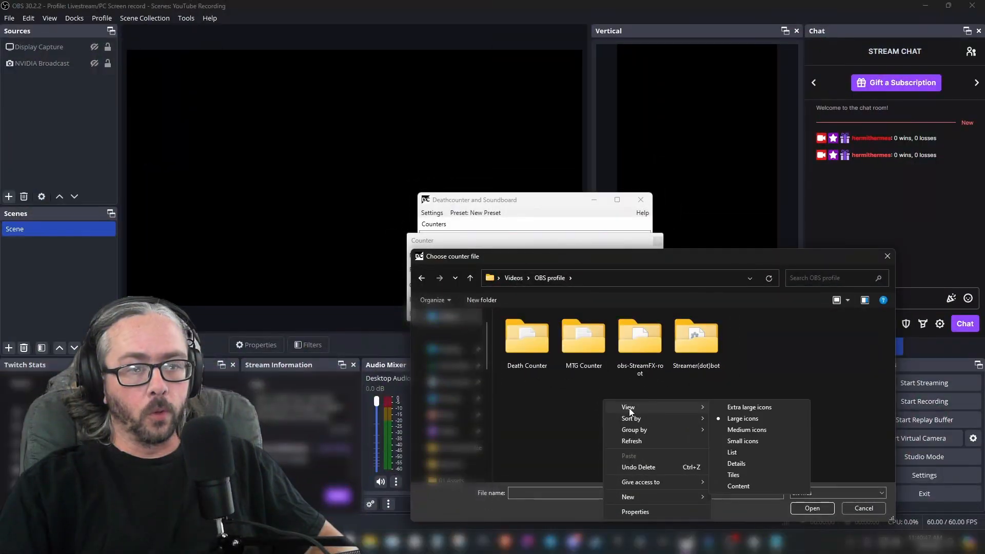
mouse_move(684, 498)
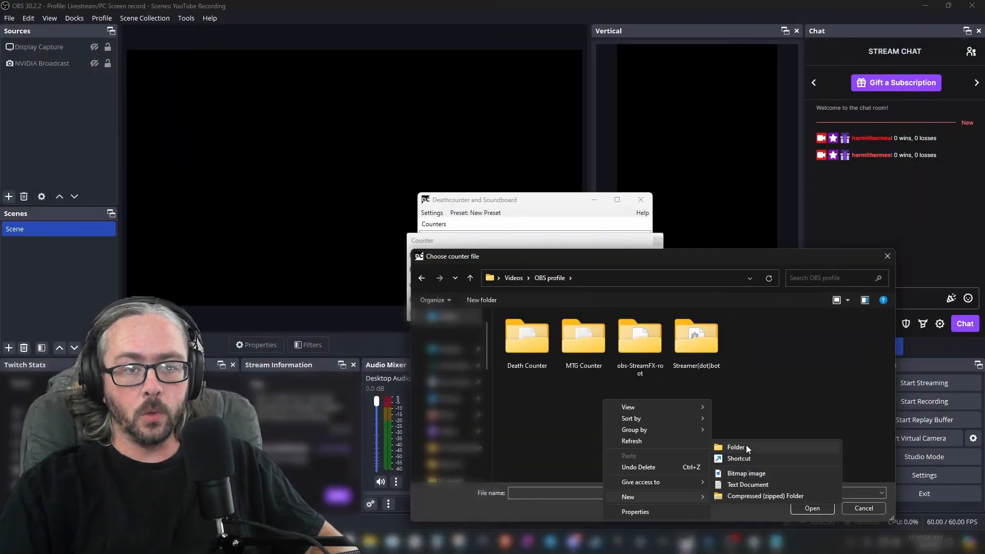
click(745, 446)
text(YouTube)
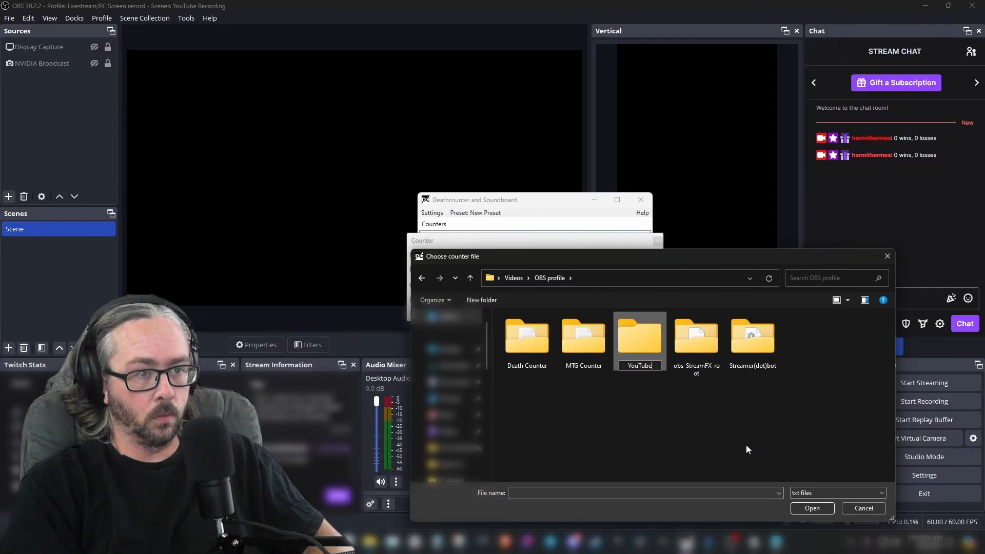
text(Example)
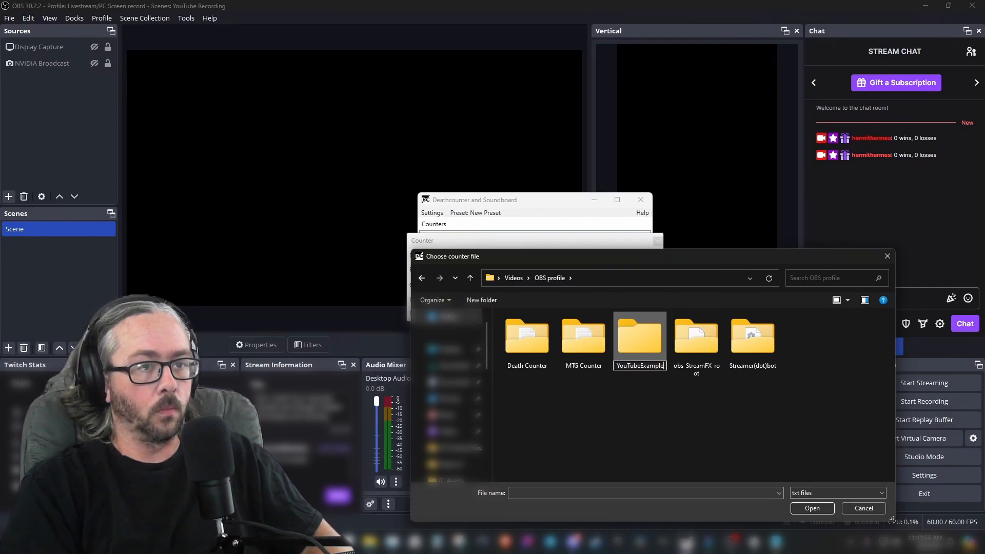
key(Return)
Inside the YouTubeExample folder, create a new text document named One
double_click(755, 333)
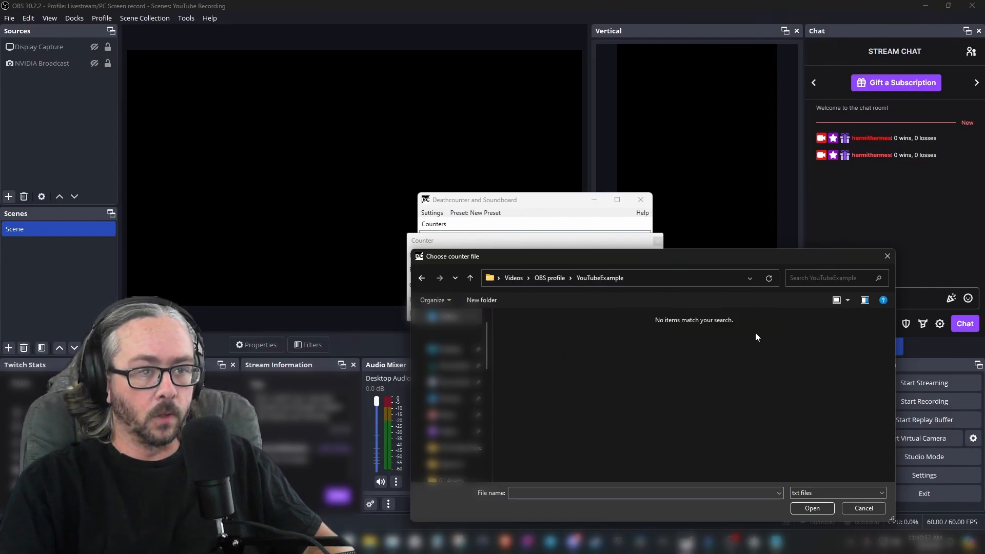
right_click(653, 353)
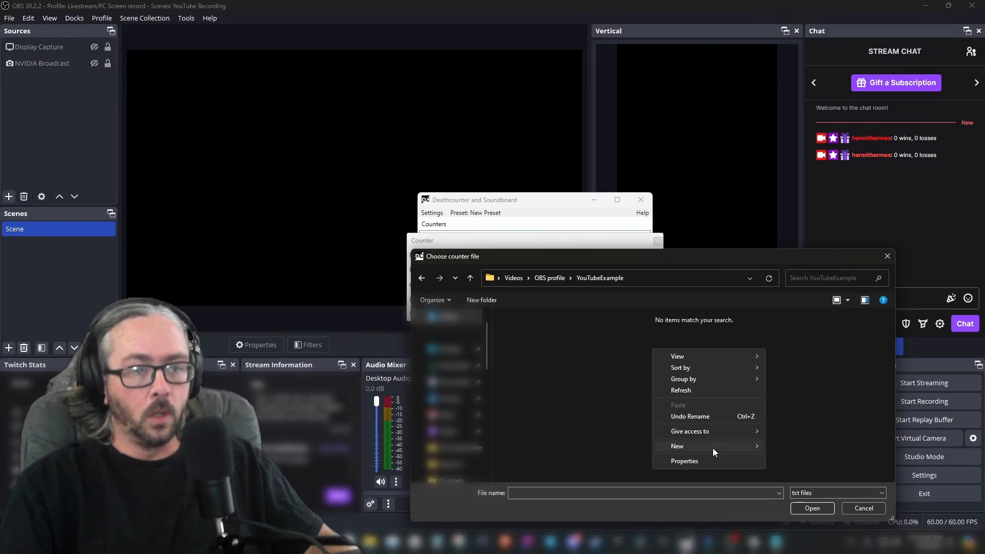
mouse_move(712, 448)
click(793, 481)
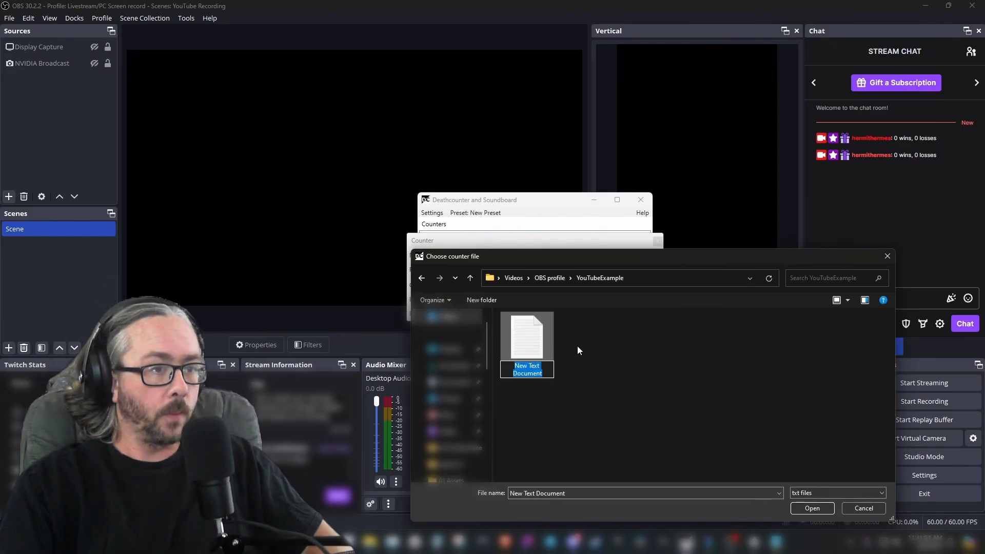
text(One)
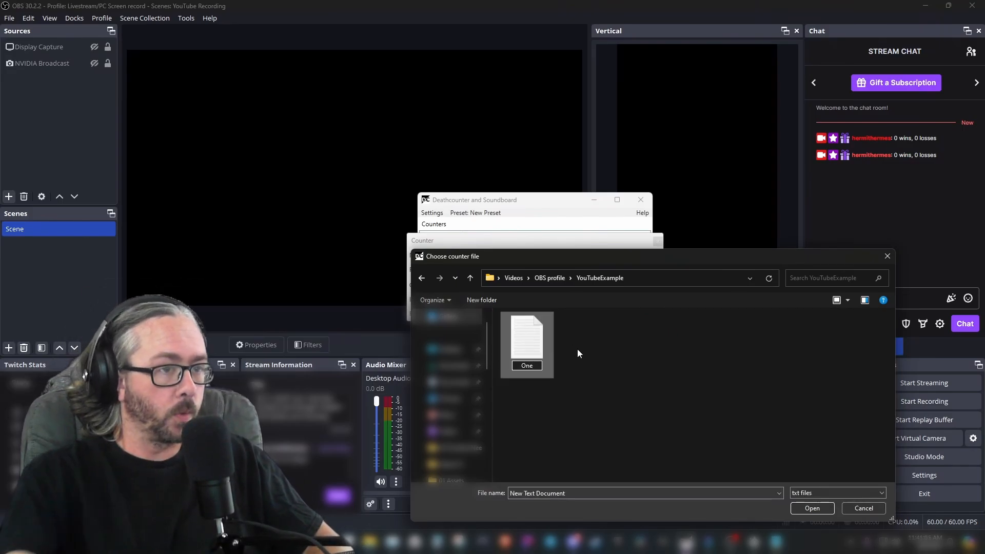
Choose One as the counter's file and close the counter dialog
click(813, 511)
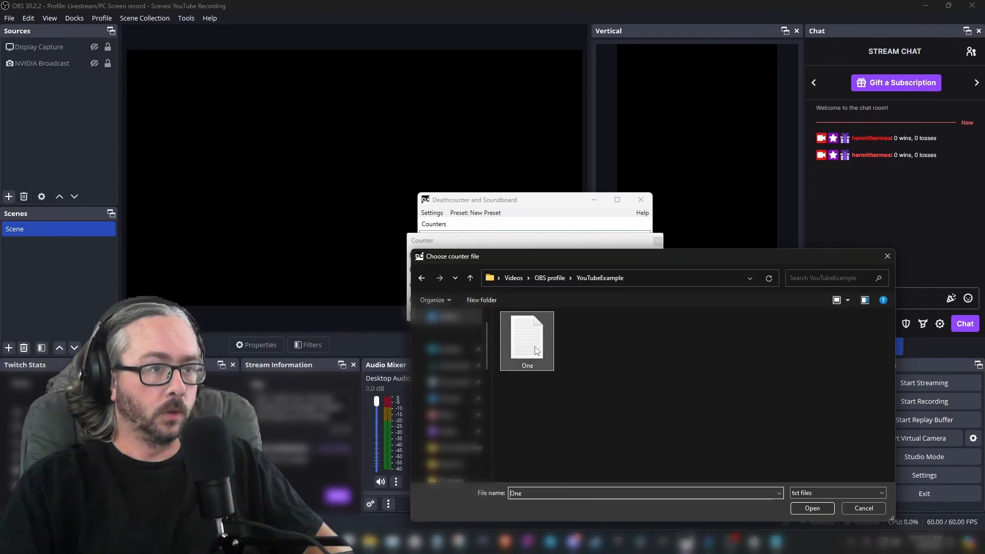
click(811, 508)
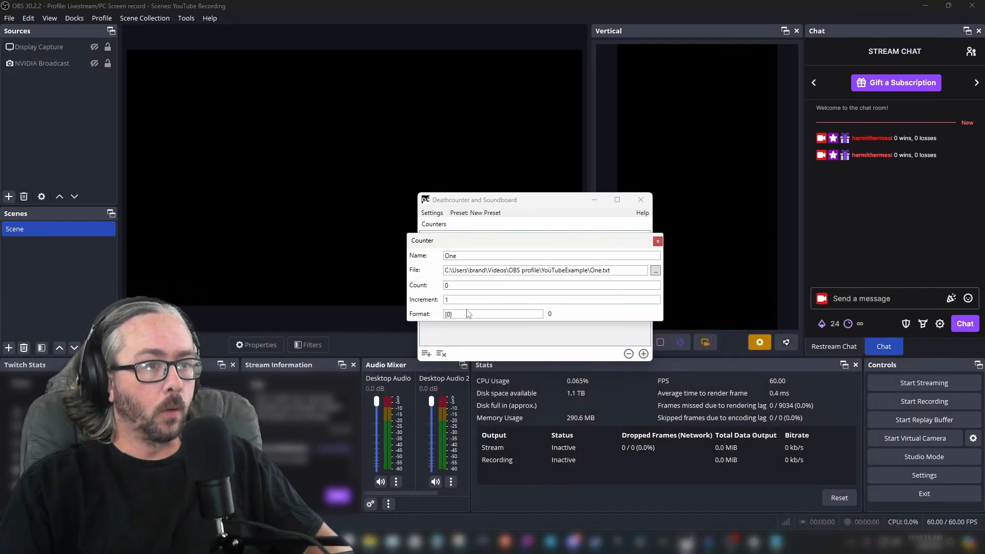
click(658, 242)
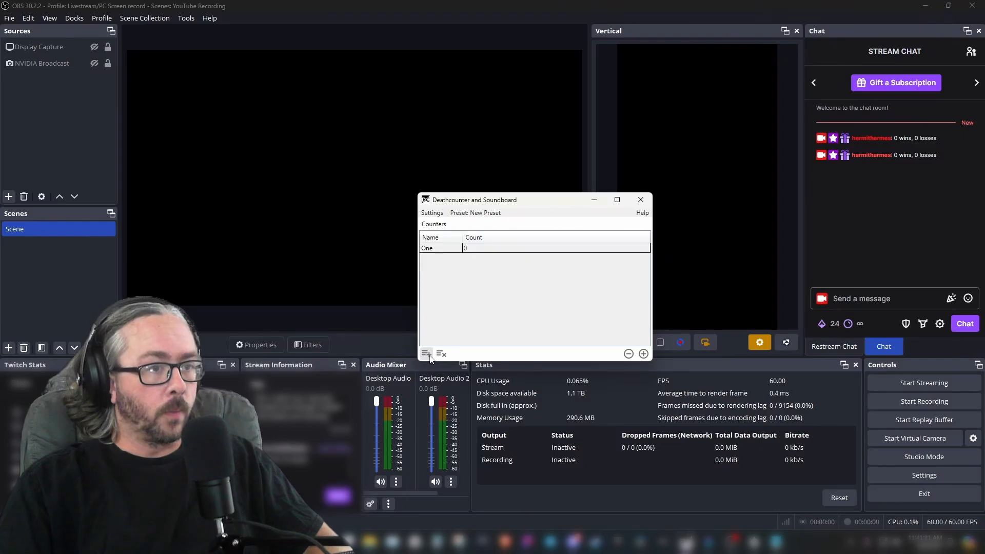
Add a second counter named Two and browse for its counter file
click(428, 356)
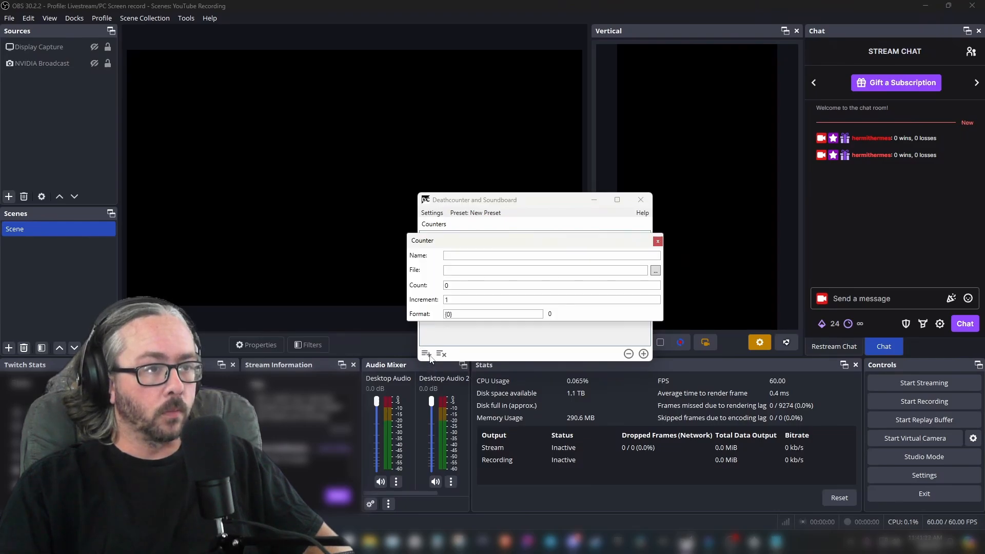
click(454, 255)
text(Tw)
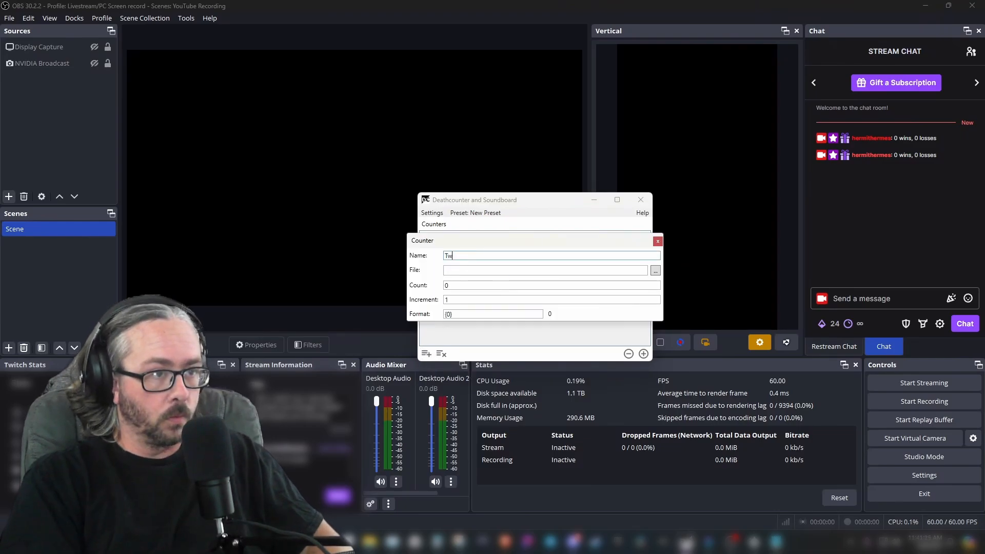
text(o)
click(655, 270)
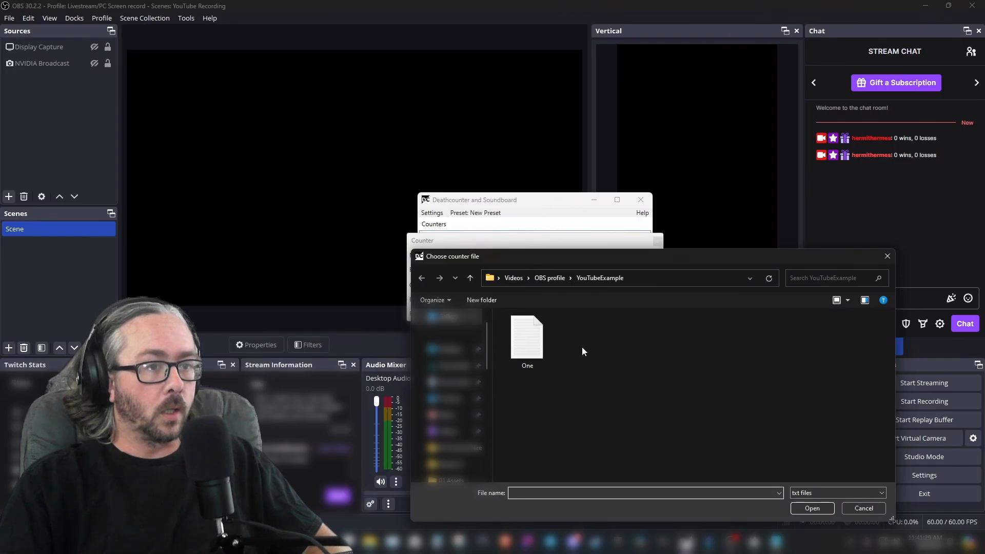
Create a new text document named Two in the YouTubeExample folder
right_click(582, 348)
click(600, 396)
right_click(600, 396)
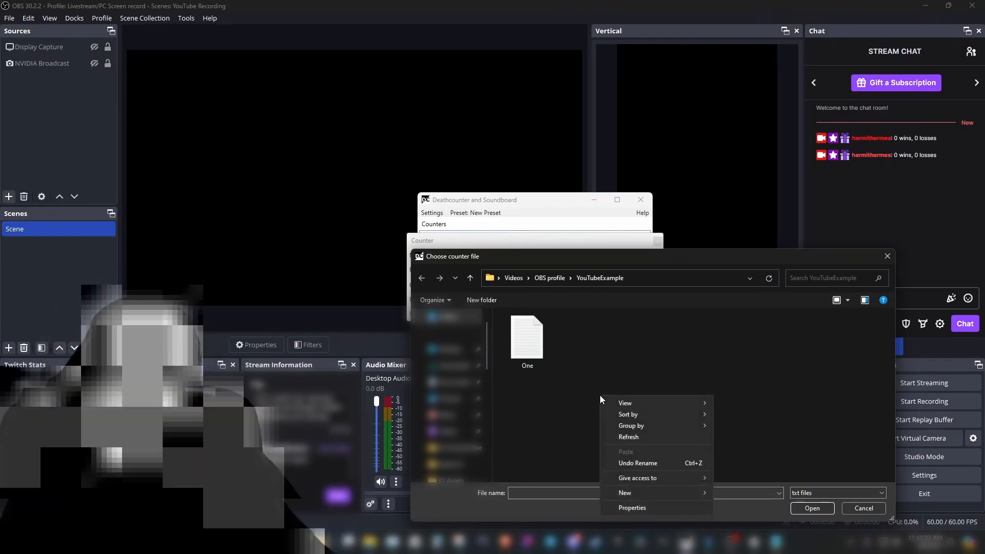
mouse_move(687, 492)
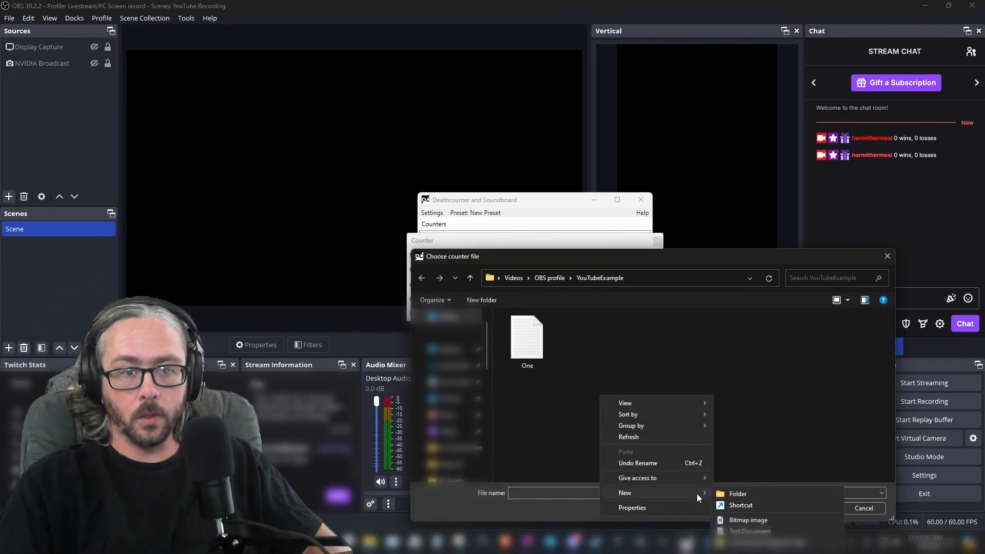
click(741, 531)
text(Two)
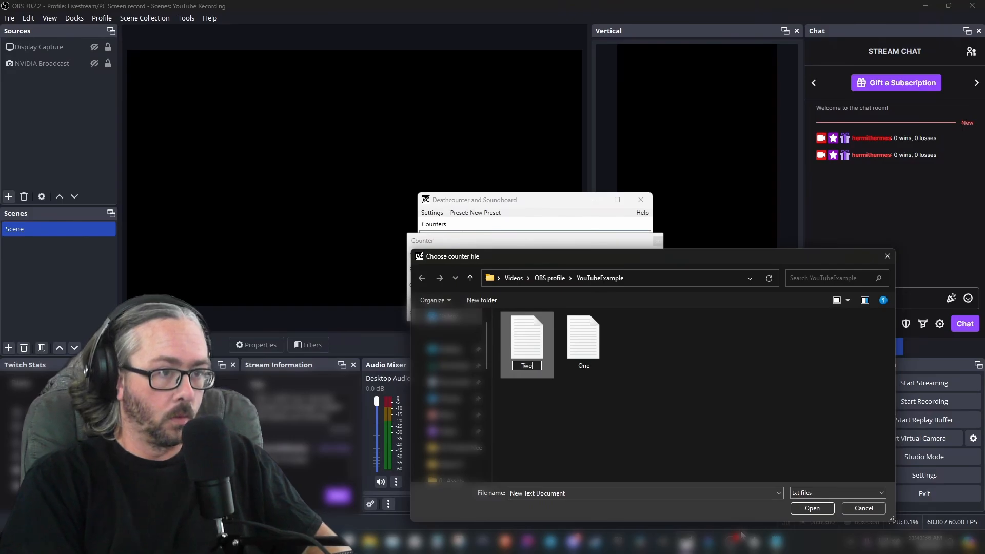
key(Return)
Choose Two as the counter's file and close the counter dialog
click(588, 349)
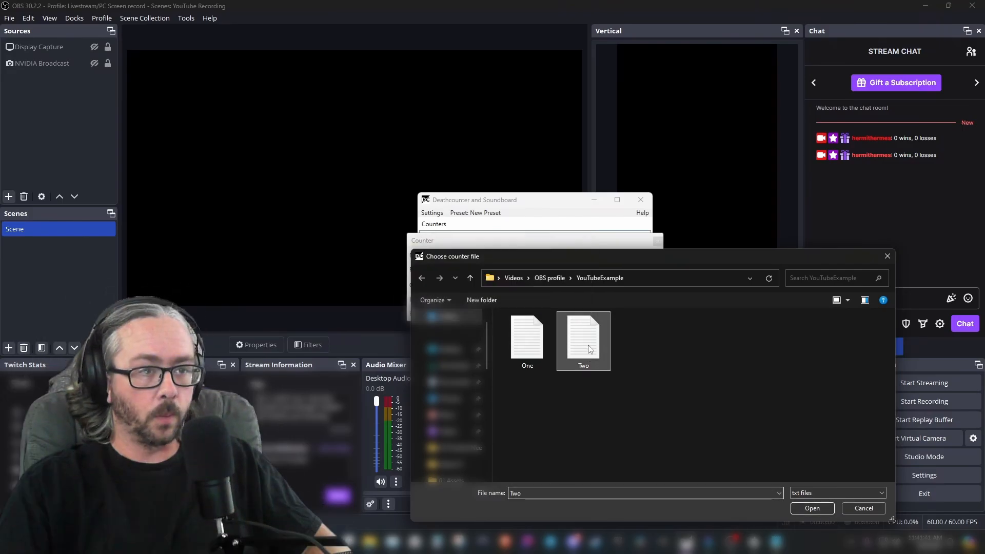
click(815, 508)
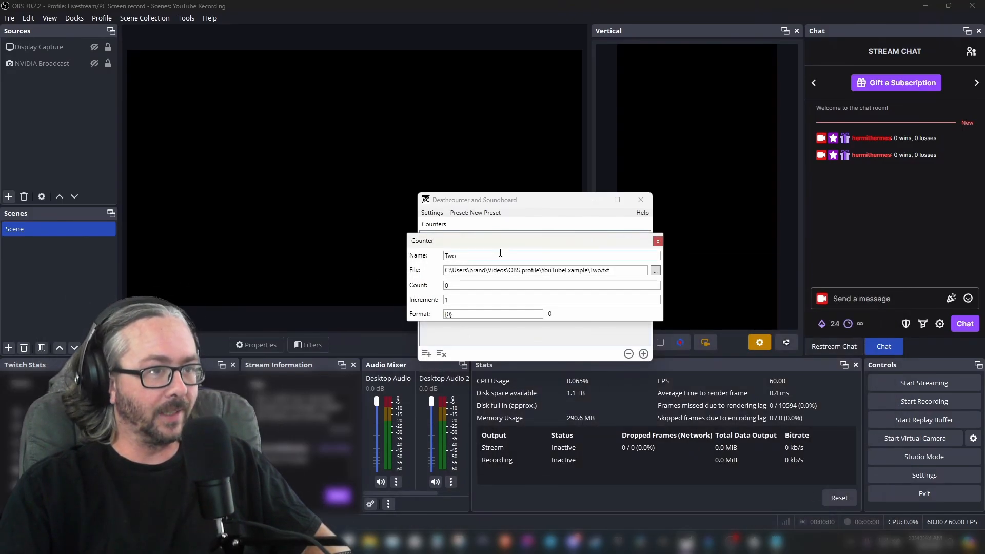
click(657, 242)
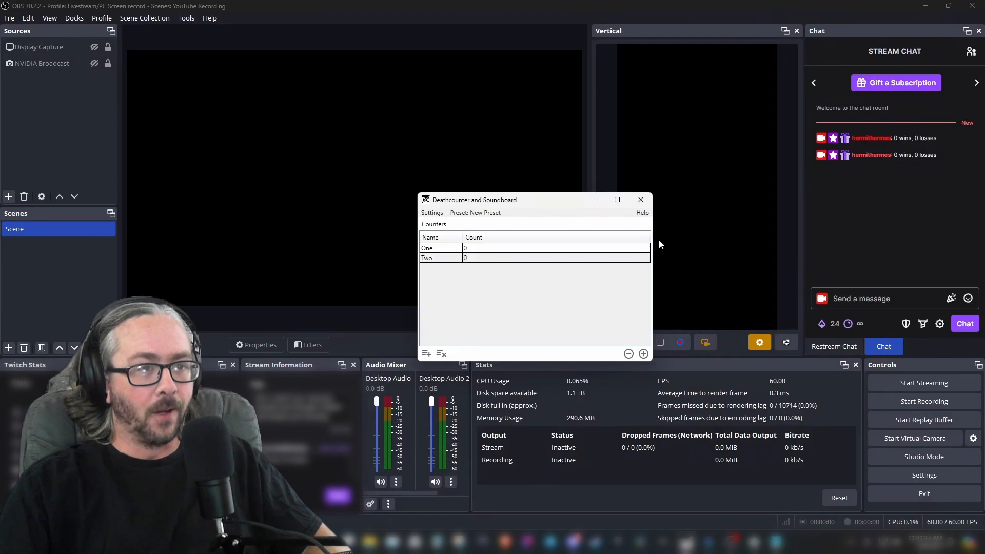
Set the Increment hotkey in keyboard settings to Control + Shift + NUMPAD1 and close settings
click(433, 215)
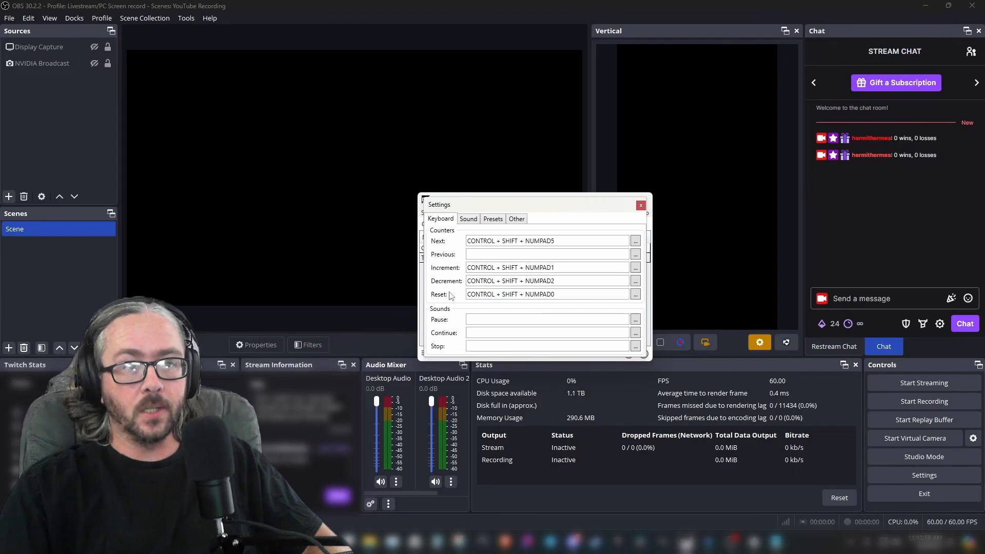
click(635, 268)
key(ctrl+shift+KP_1)
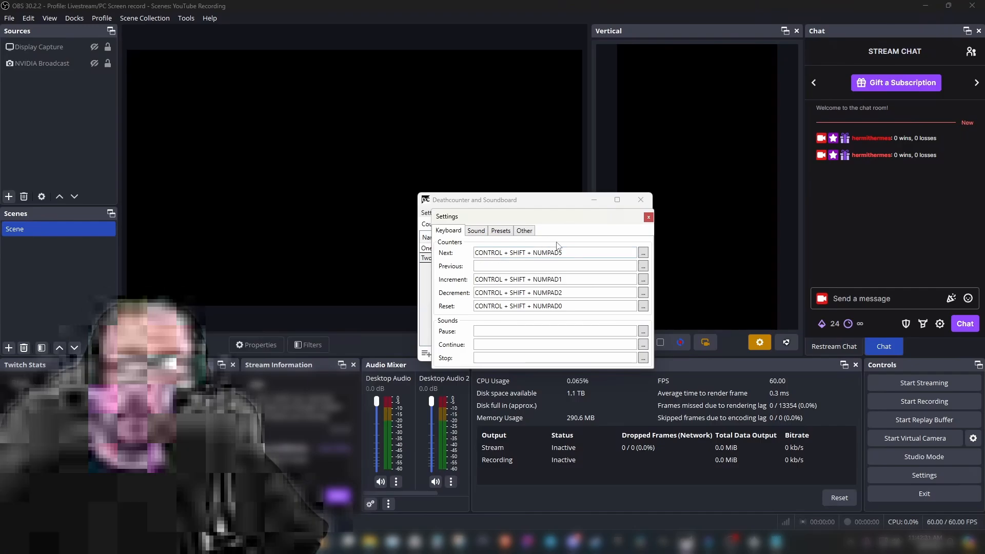
key(Escape)
Use the increment hotkey to raise the One counter by one
key(ctrl+shift+KP_1)
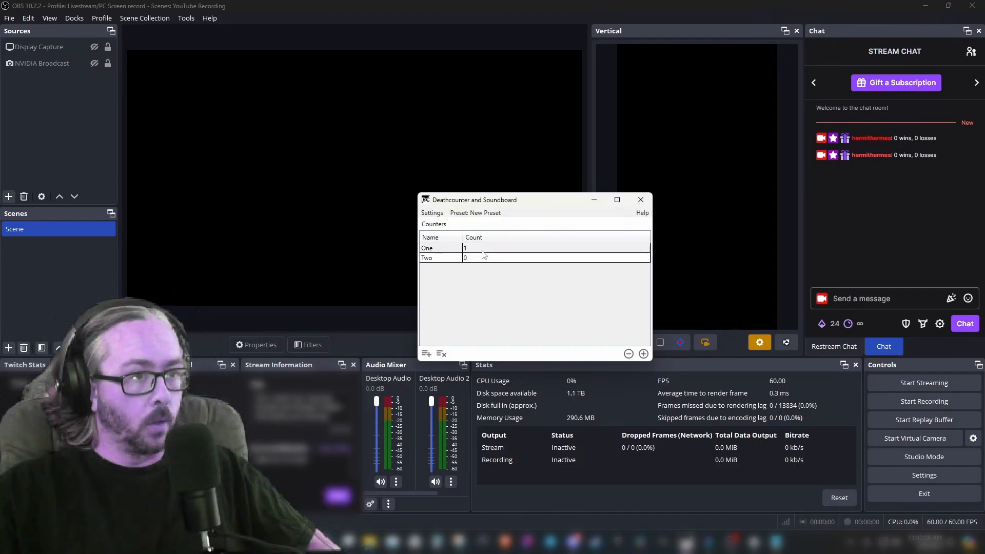
click(477, 262)
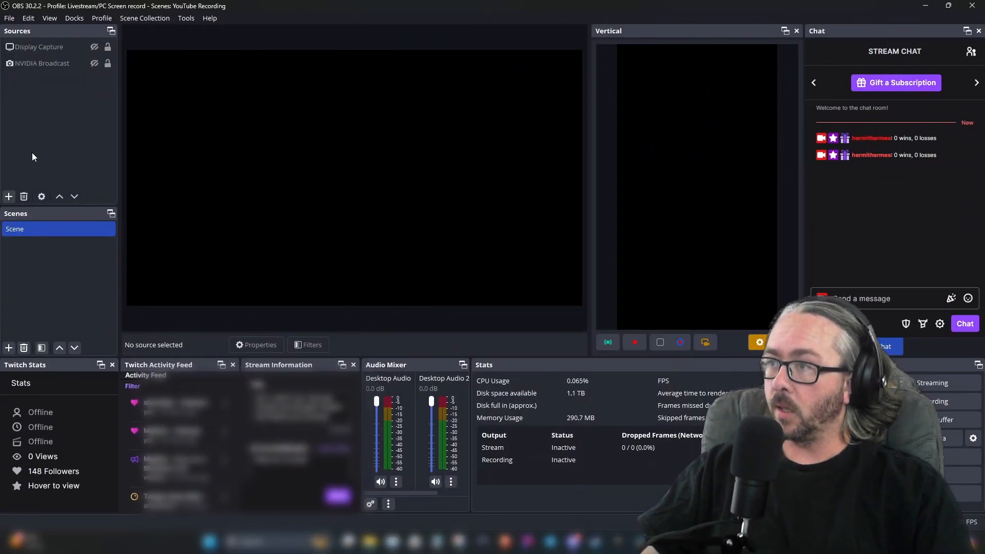
Add a new group source named YouTube Example Counter to the scene
click(9, 197)
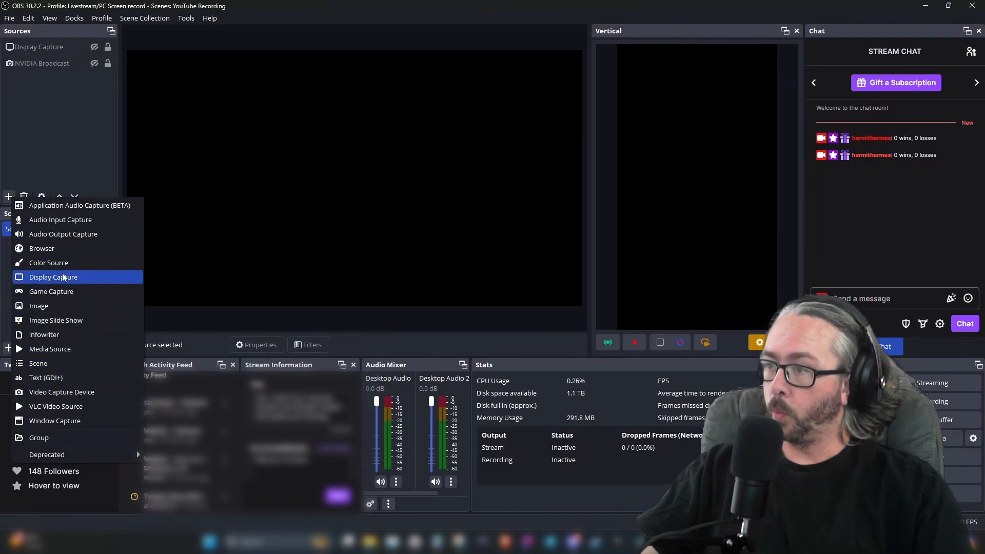
click(50, 438)
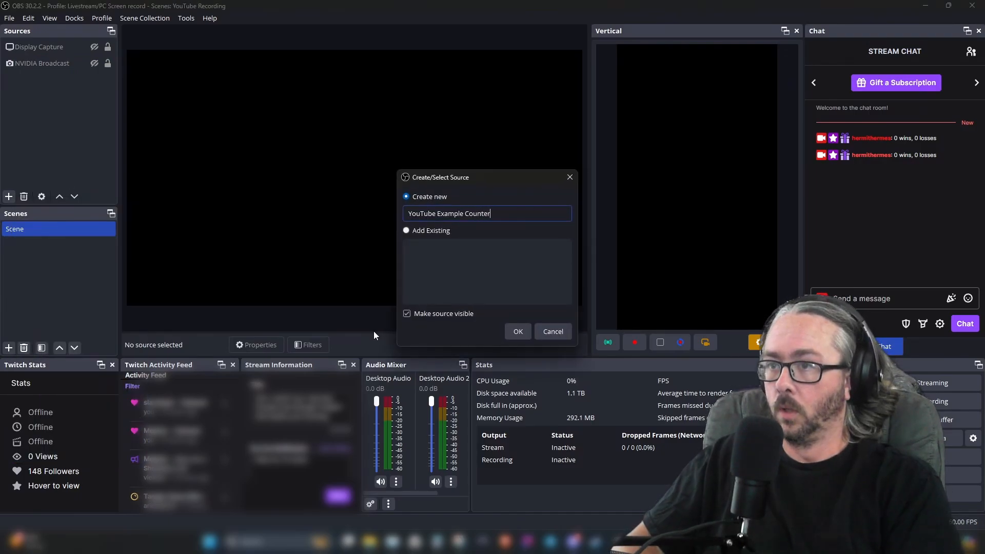
click(518, 332)
Add a Text (GDI+) source named One Label
right_click(53, 48)
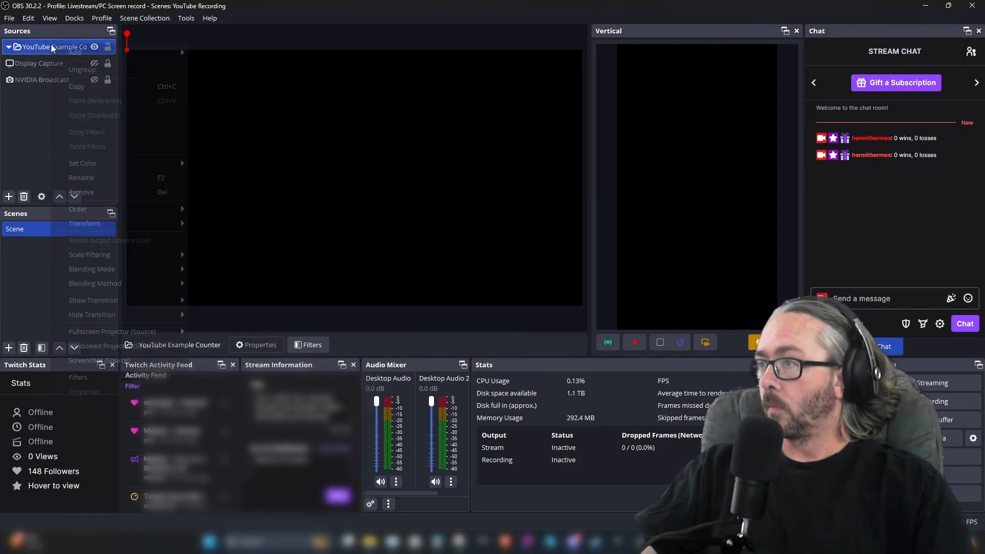
click(8, 197)
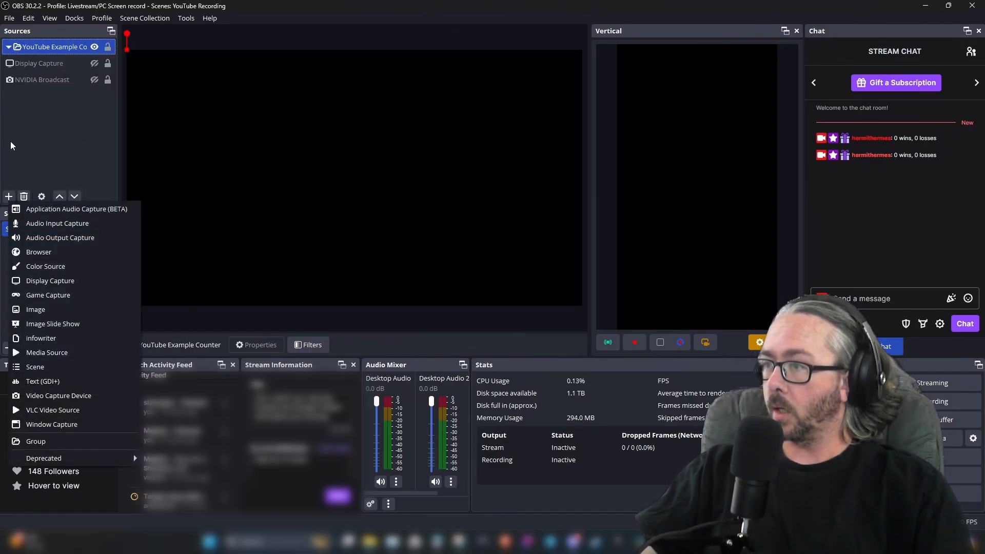
click(63, 380)
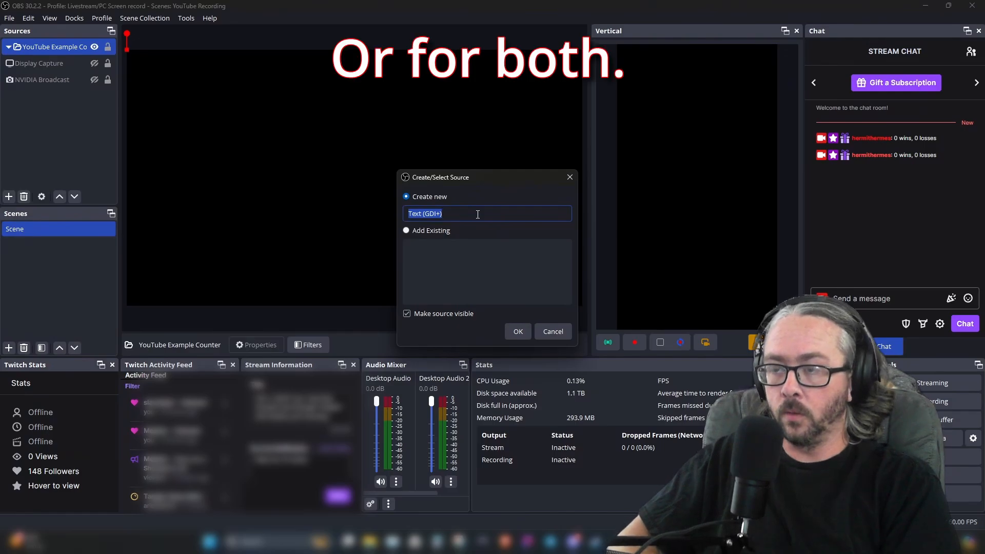
text(Lab)
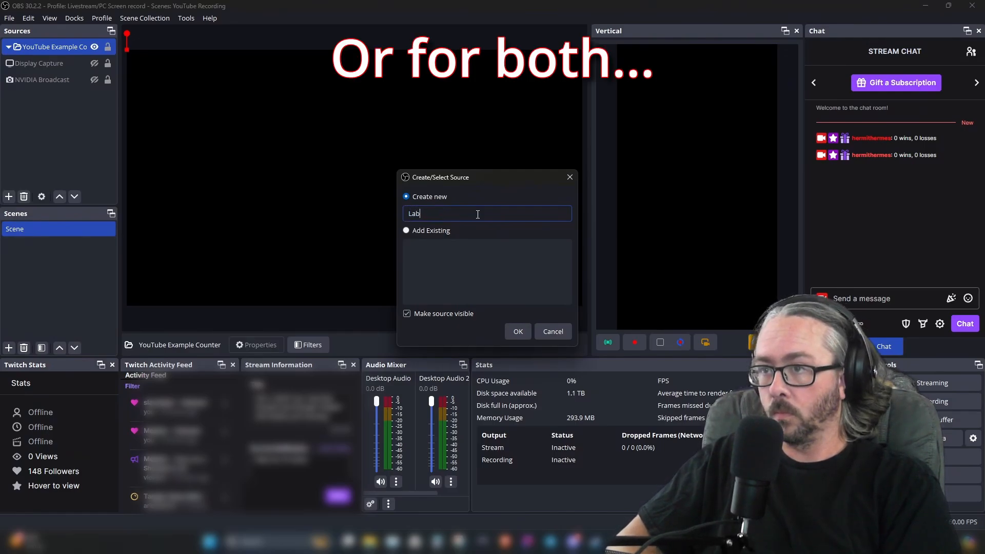
key(BackSpace)
key(BackSpace)
key(BackSpace)
text(One Label)
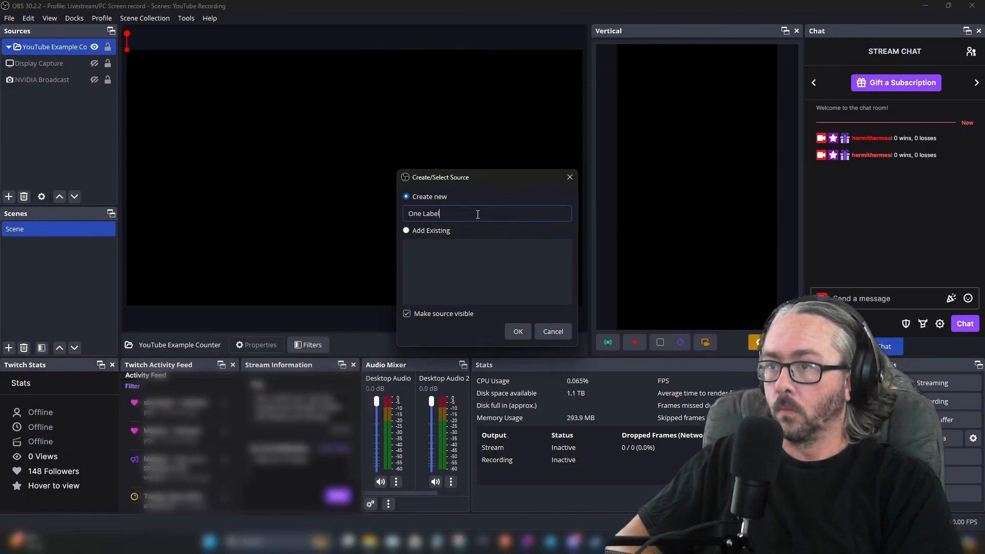
click(518, 331)
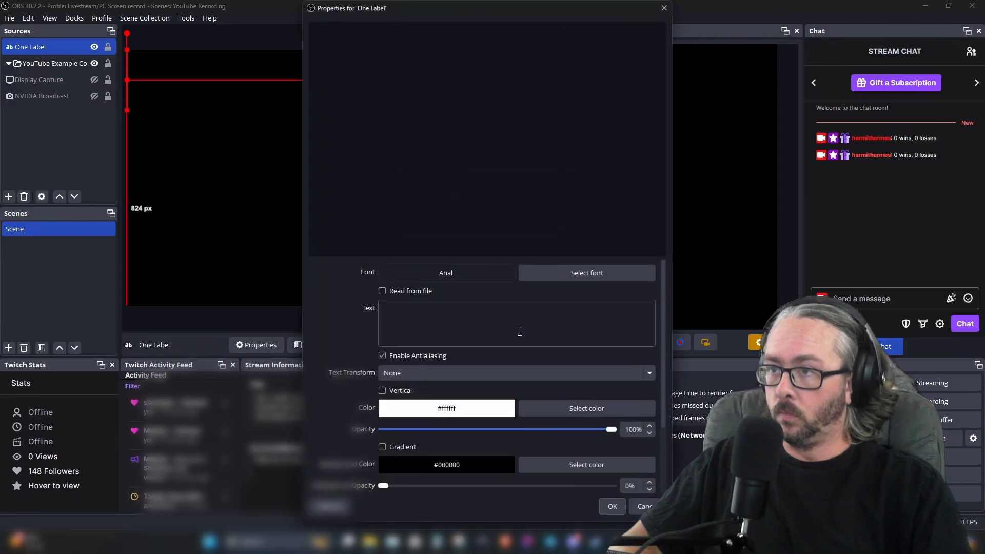
Enter One: as the label's text and move it down toward the middle-left of the canvas
click(413, 323)
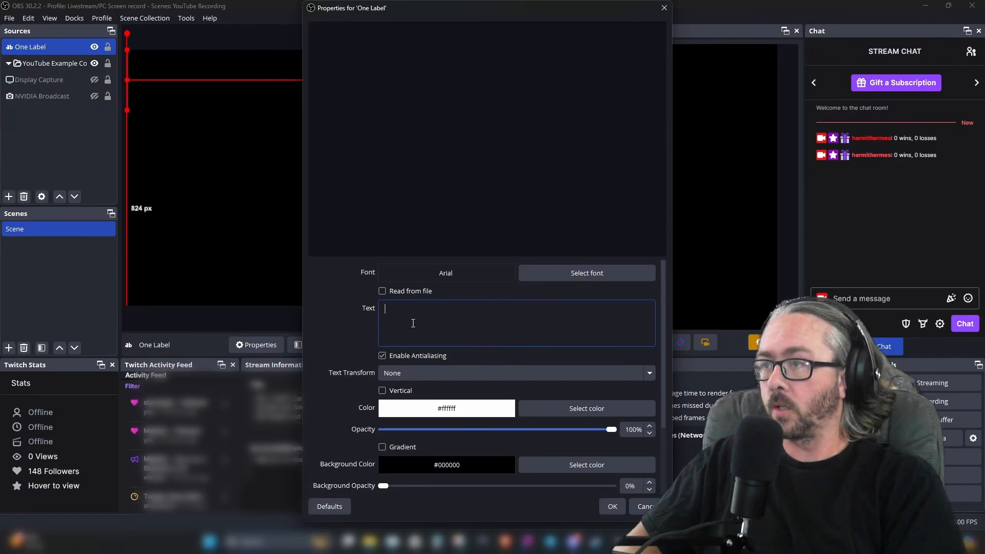
text(One:)
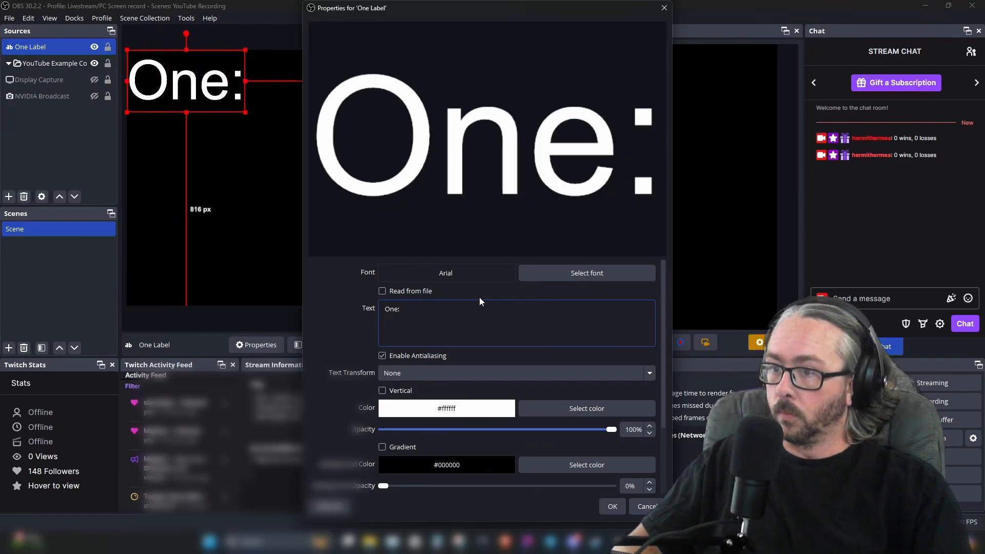
click(613, 506)
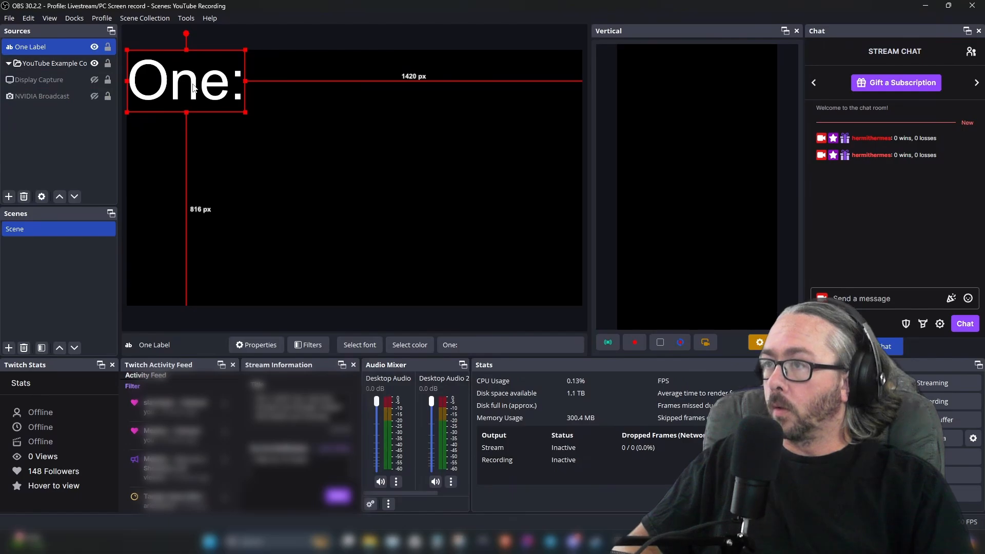
drag(193, 88, 224, 203)
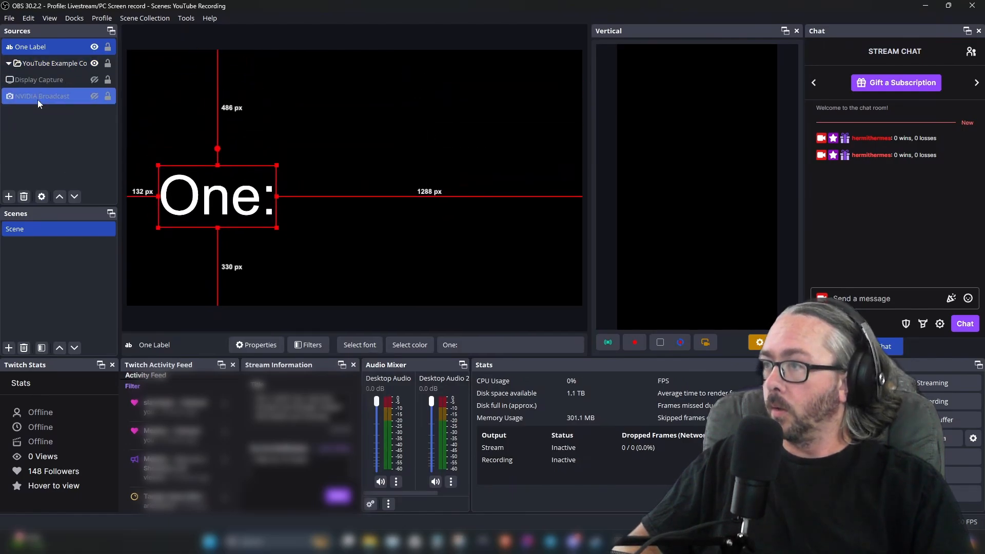
Add another Text (GDI+) source named Two Label
click(7, 198)
click(88, 314)
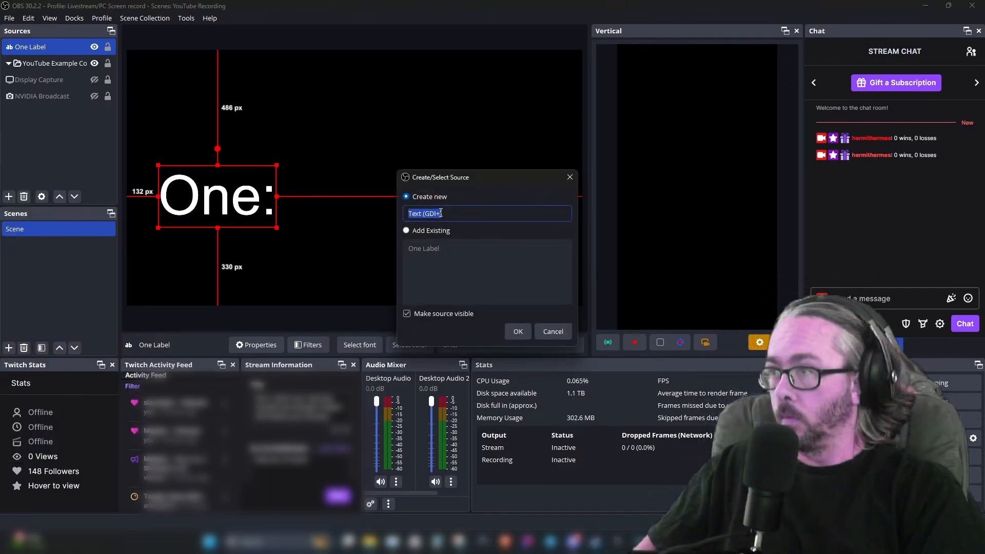
text(Two La)
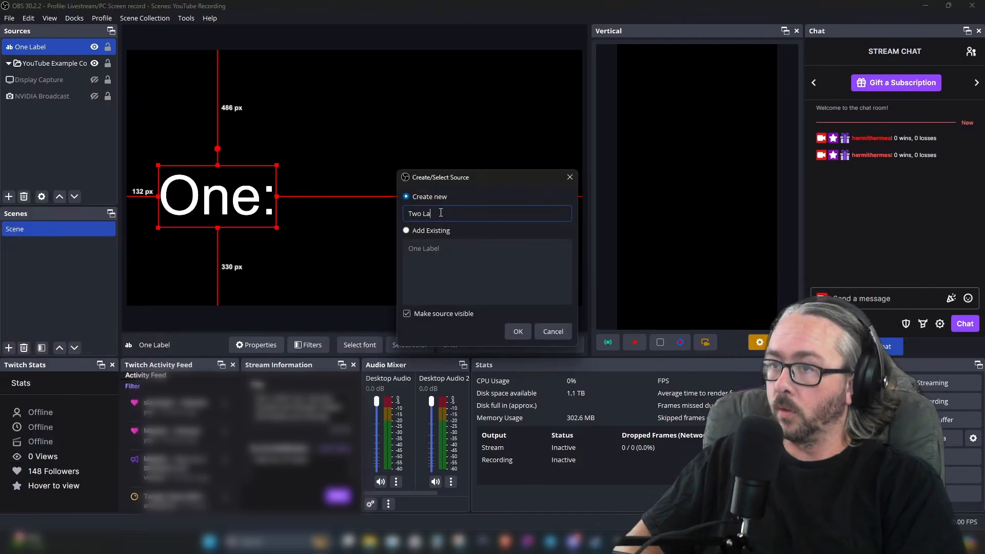
text(bel)
click(509, 333)
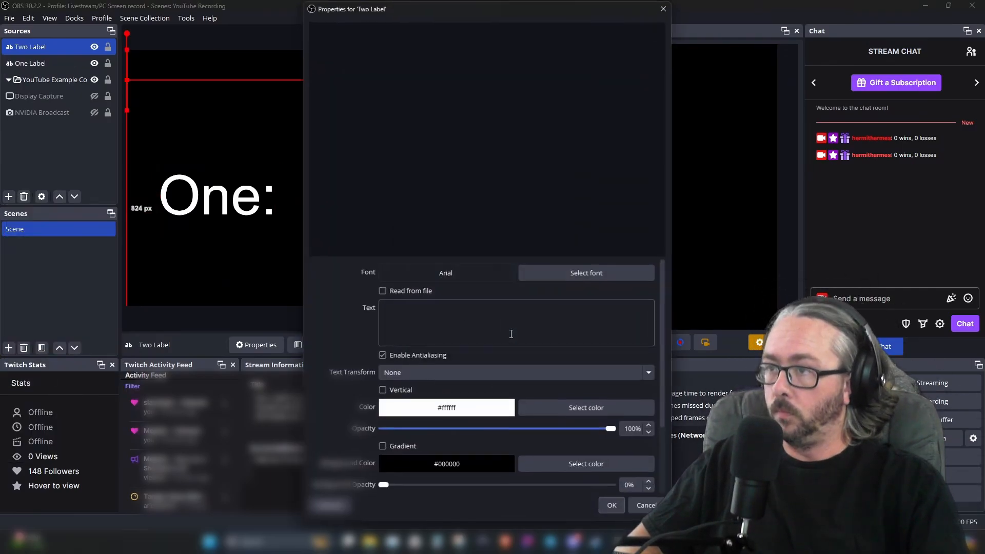
Enter Two: as its text and position the Two: label directly below the One: label
click(436, 330)
text(Two)
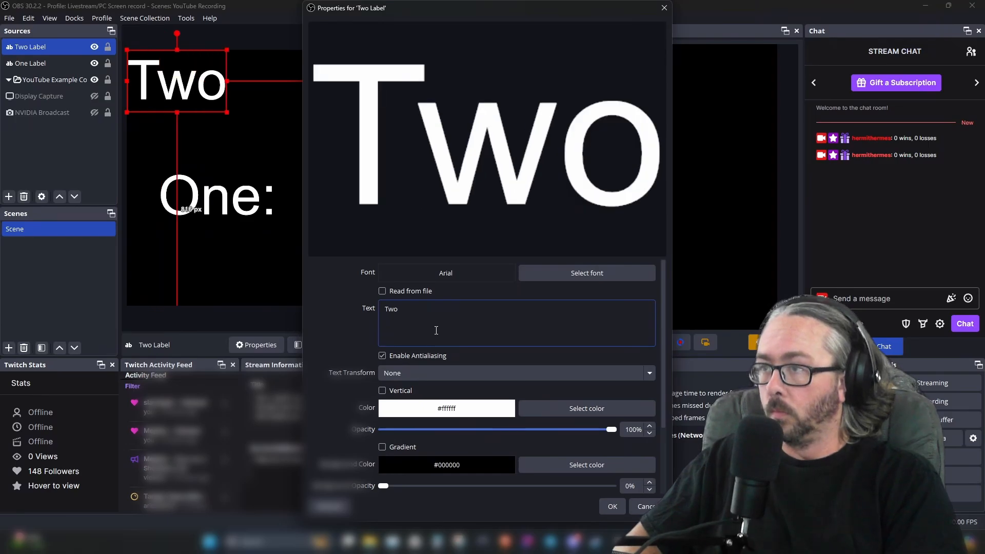
text(:)
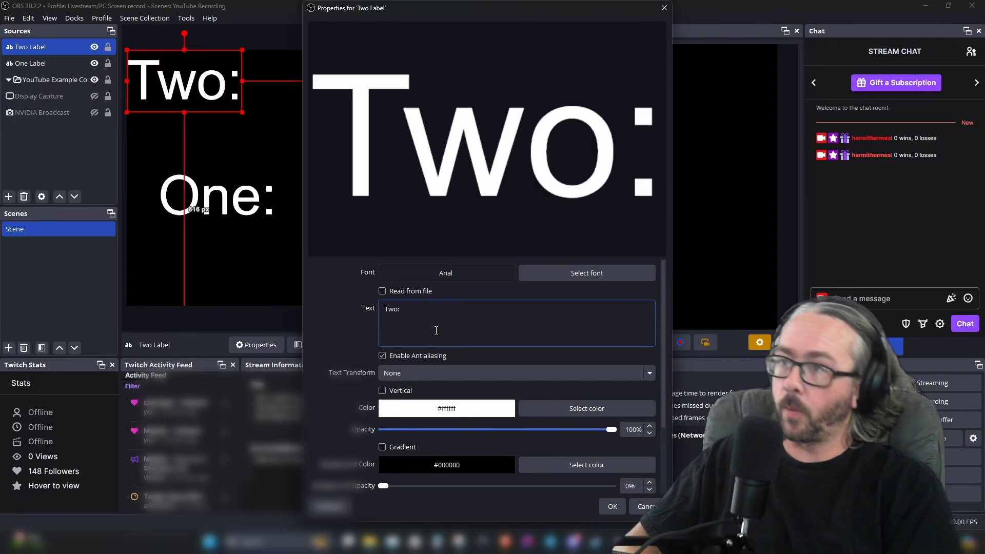
click(610, 507)
drag(205, 207, 174, 190)
drag(169, 90, 171, 251)
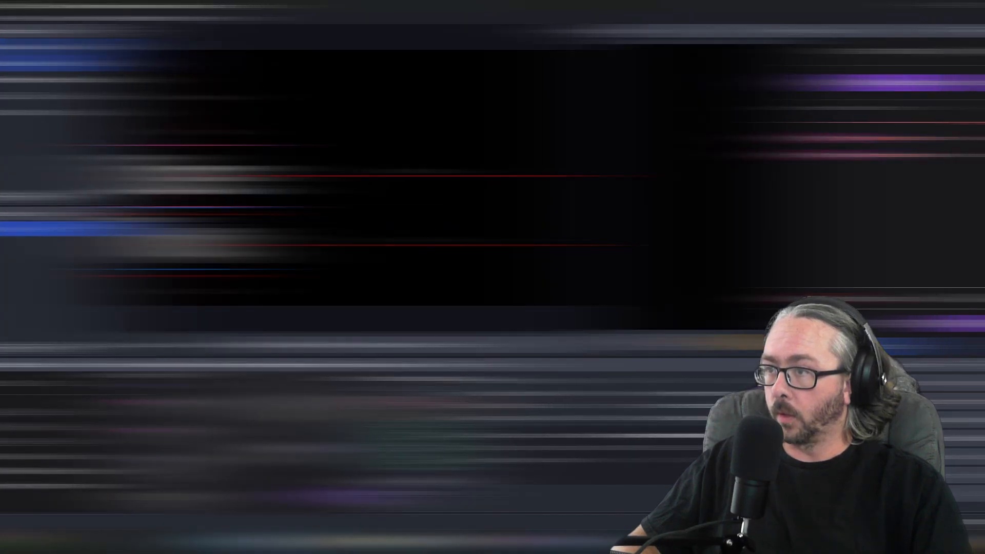
click(165, 182)
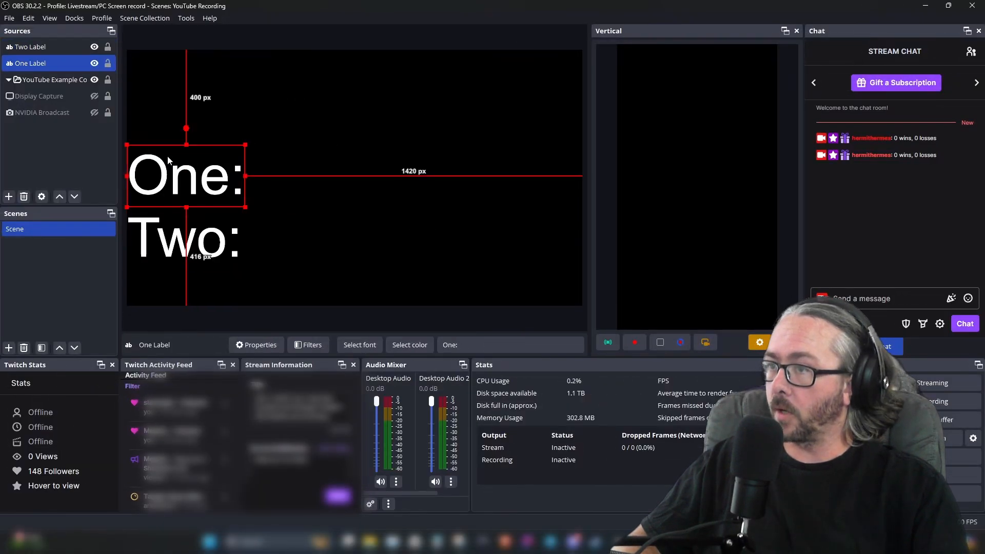
Add a Text (GDI+) source named One Count
click(9, 197)
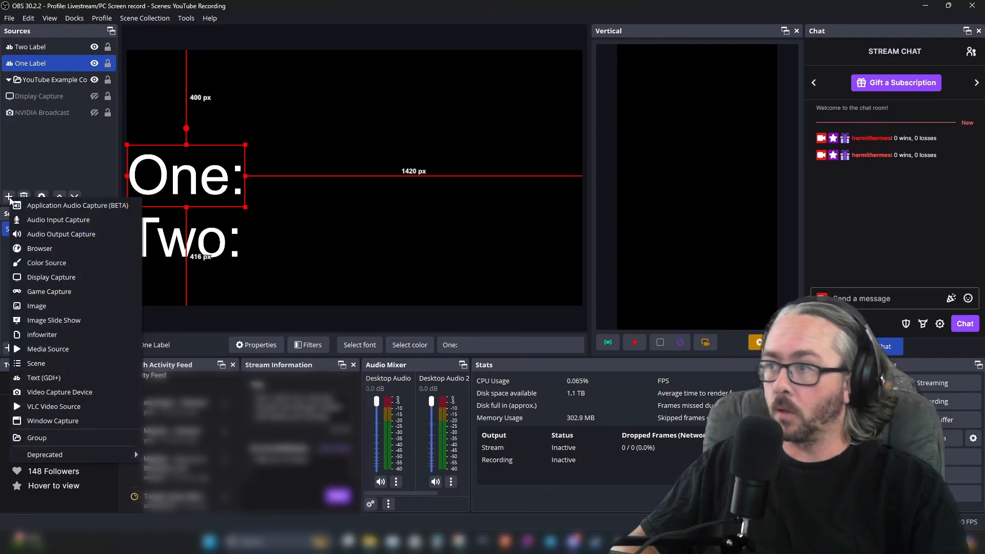
click(50, 378)
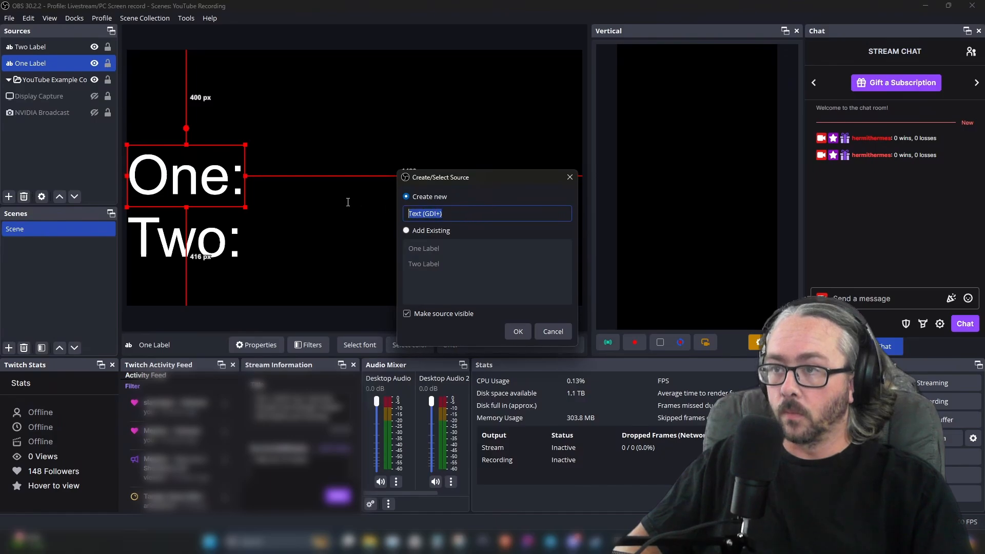
text(One)
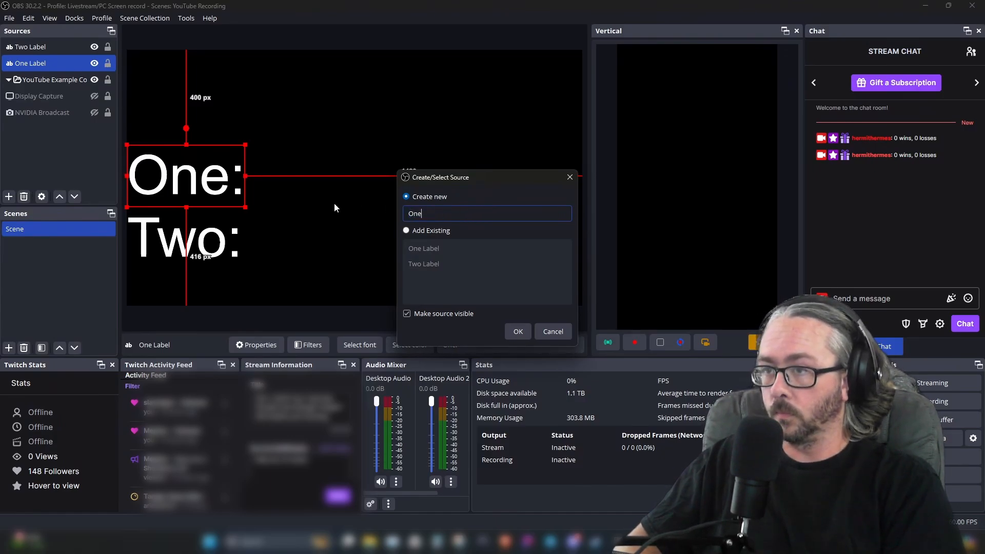
text( Count)
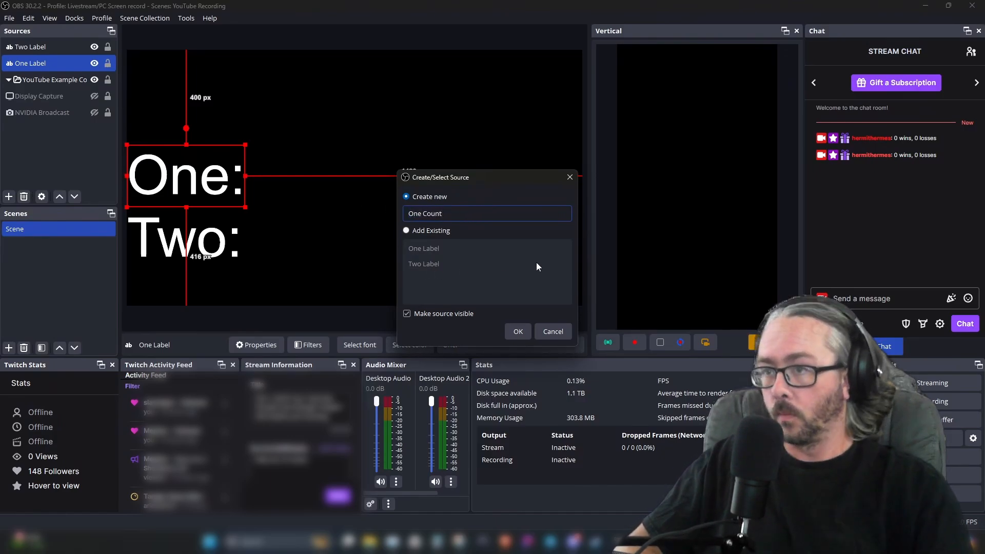
click(519, 332)
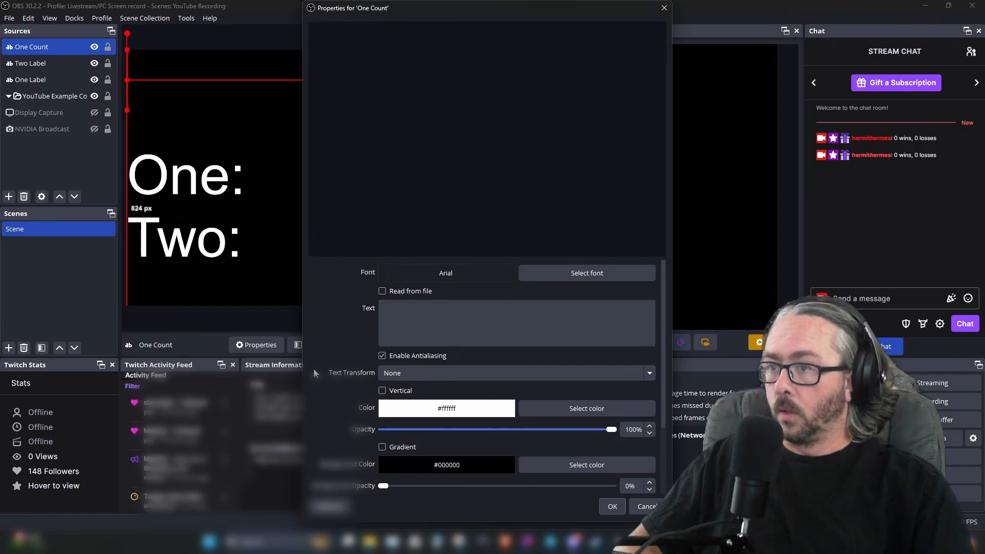
Make One Count read from the One text file in the OBS profile YouTubeExample folder and place it beside the One: label
click(382, 292)
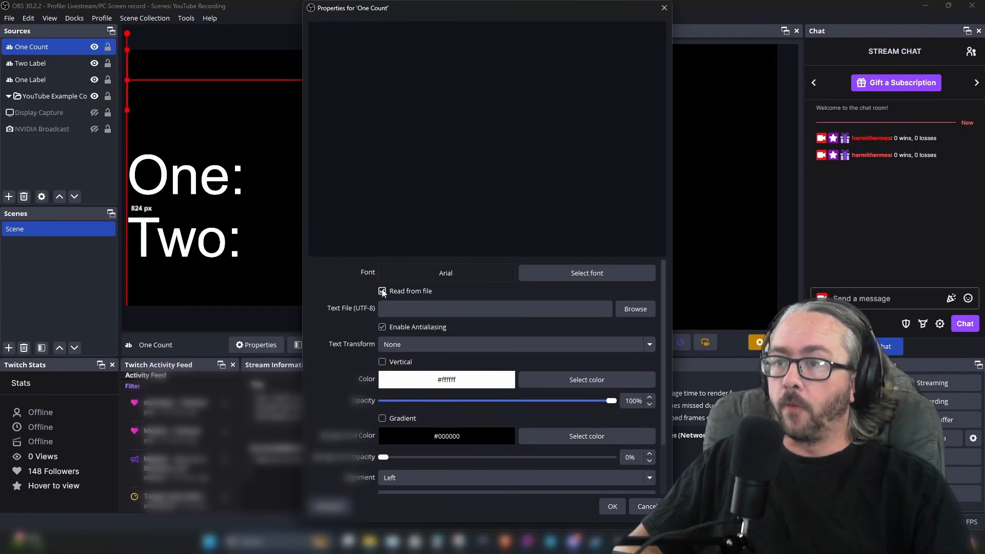
click(647, 308)
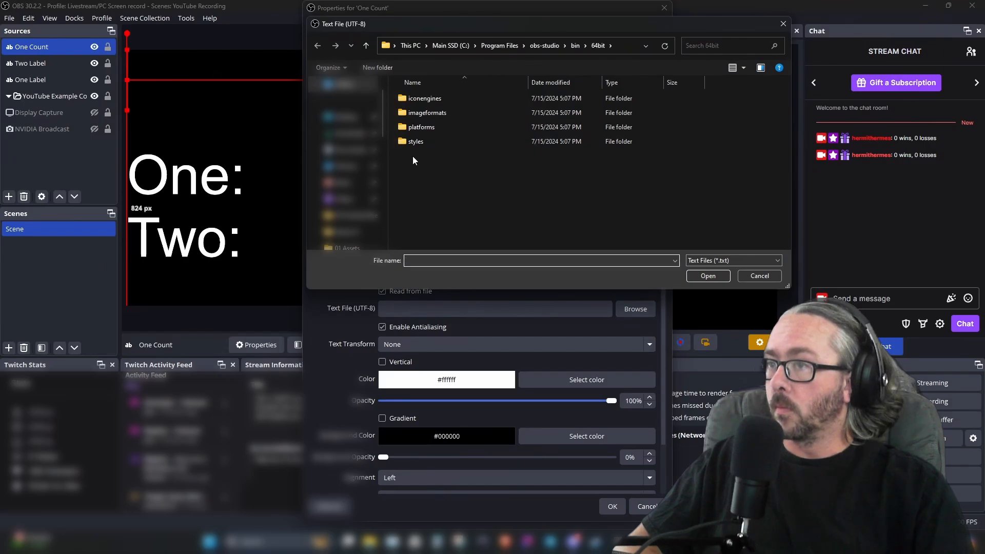
click(343, 198)
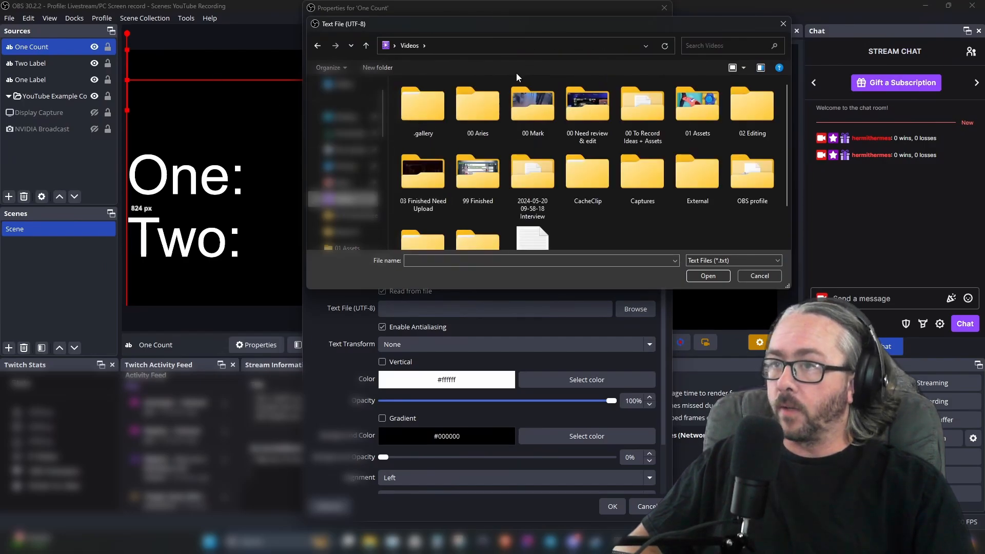
double_click(752, 173)
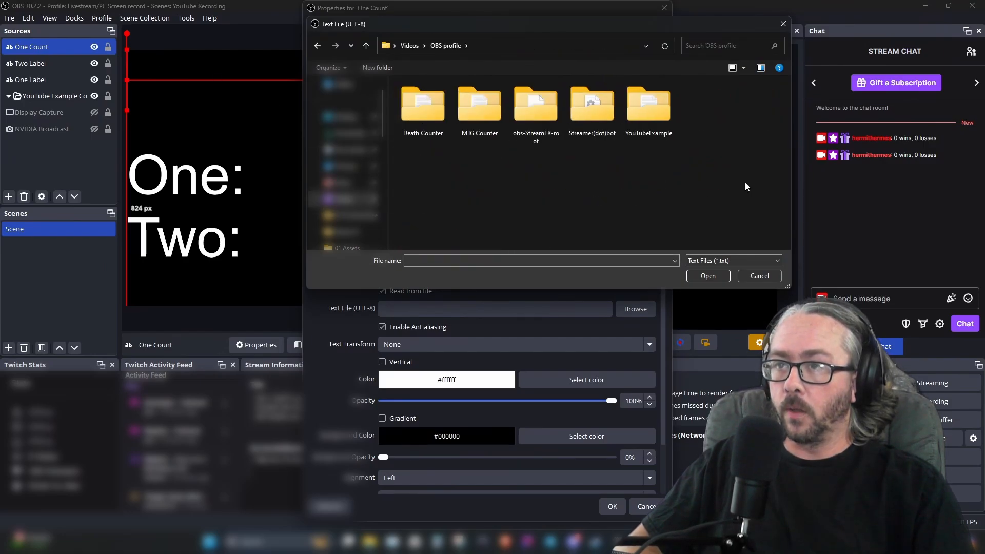
double_click(644, 121)
click(422, 106)
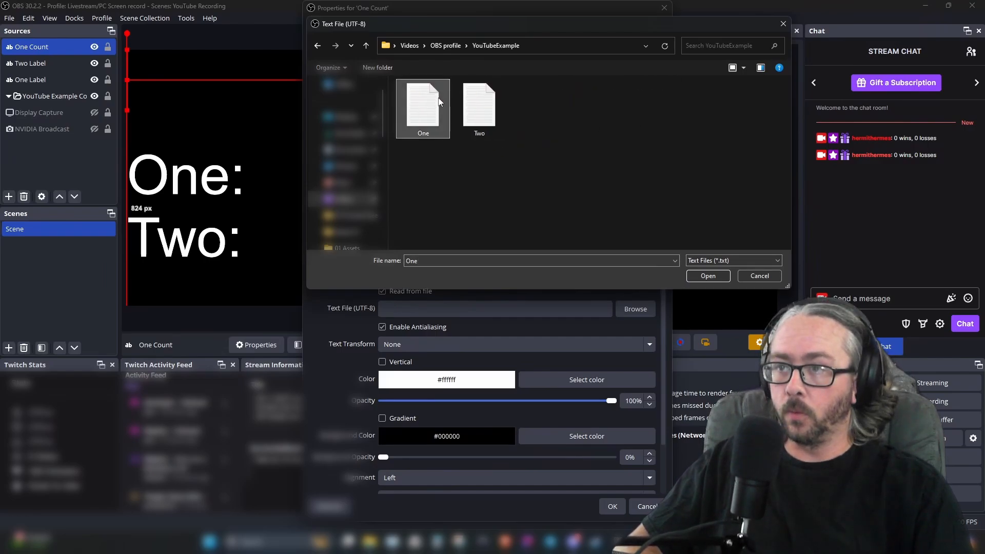
click(719, 280)
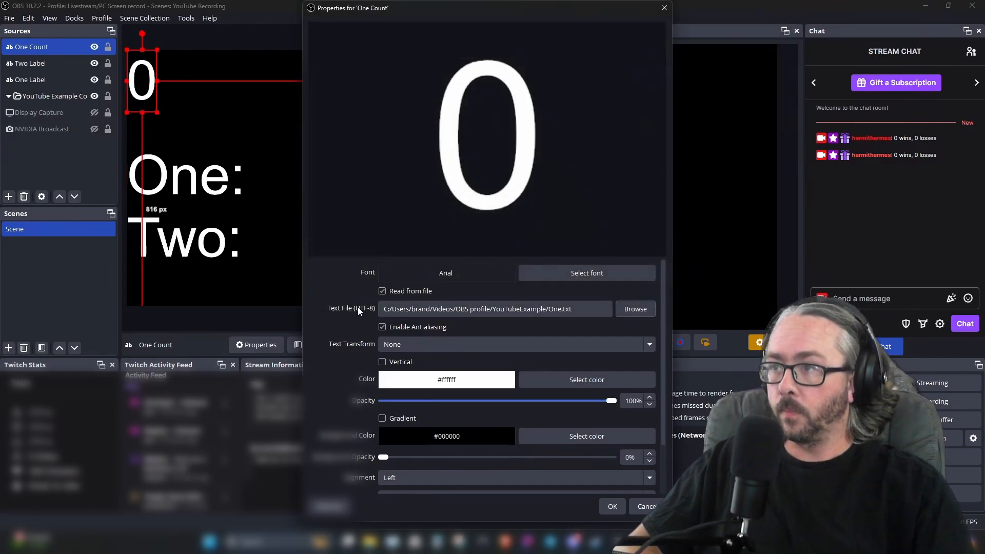
click(614, 511)
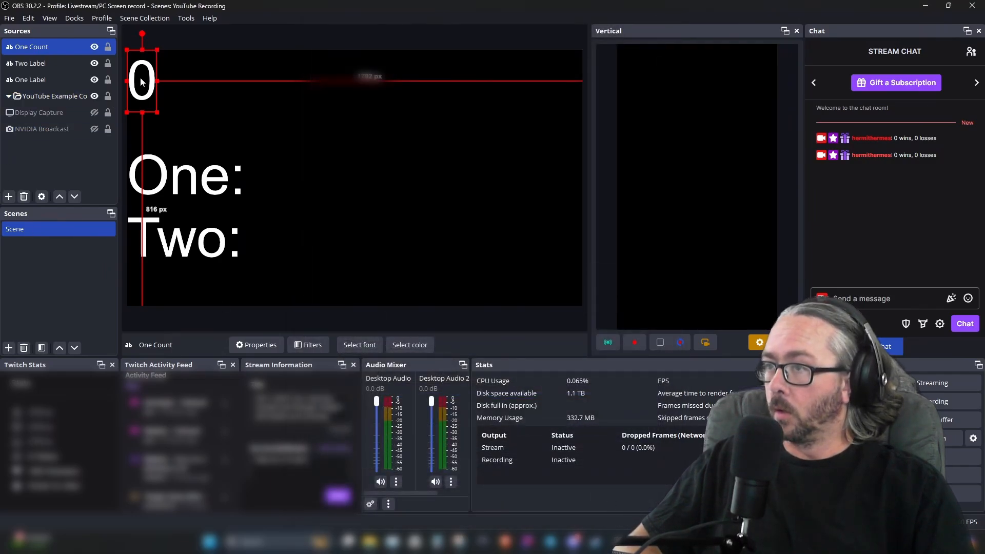
drag(143, 84, 278, 185)
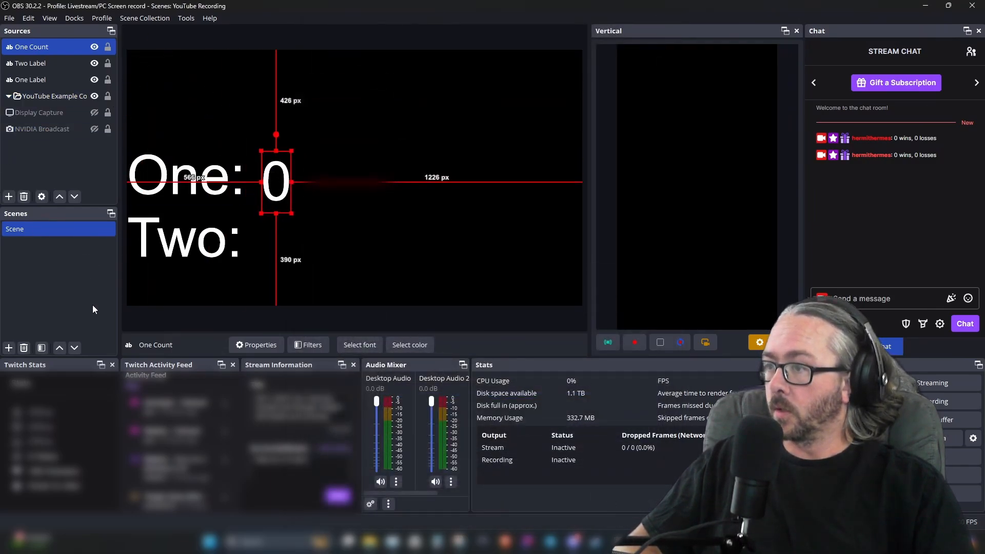
Add a new Text (GDI+) source named Two Count
click(9, 348)
key(Escape)
click(9, 196)
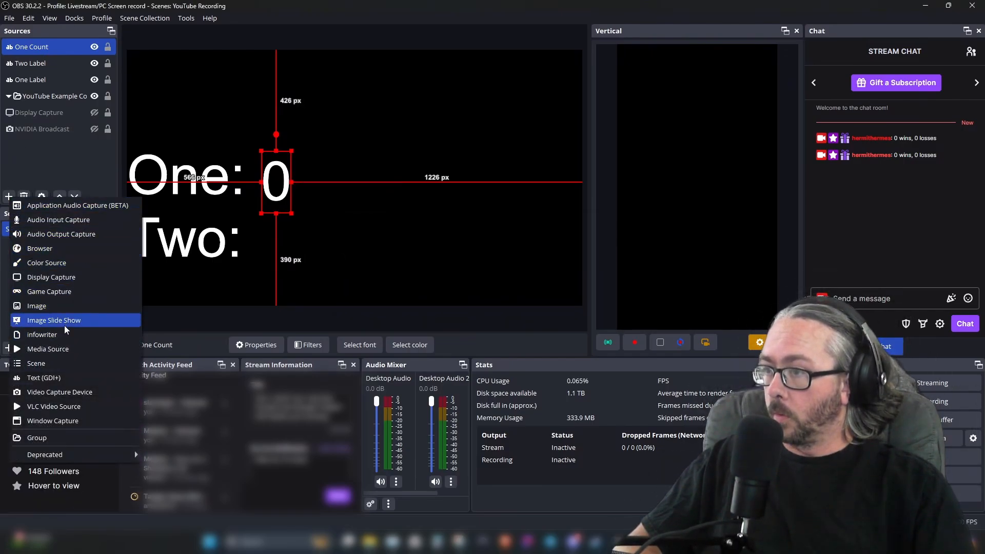
click(56, 379)
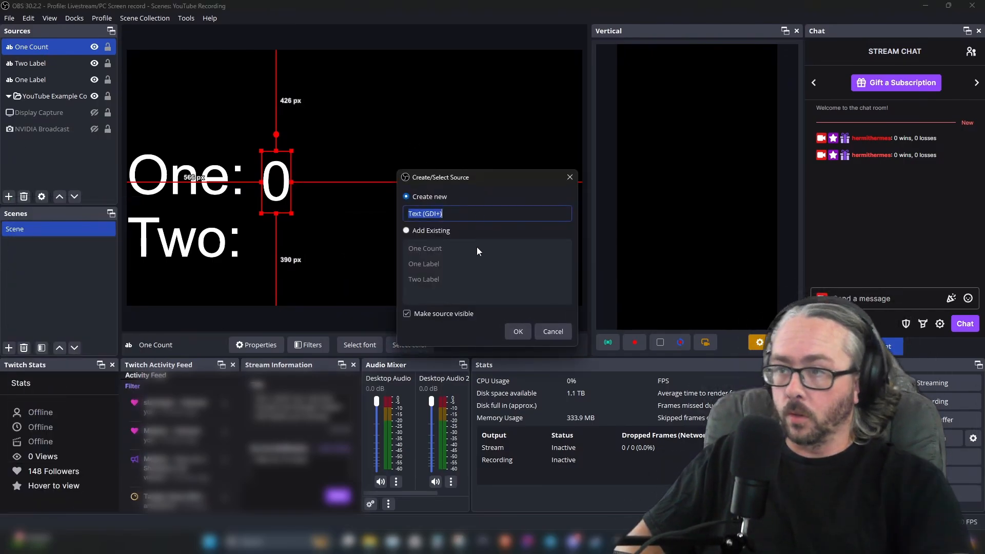
text(Two Count)
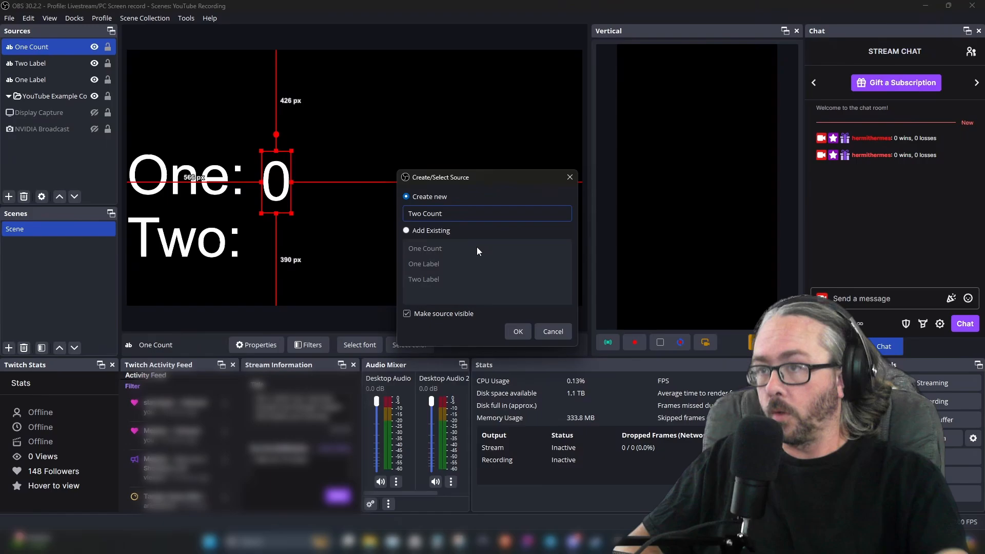
click(518, 331)
Make Two Count read from the Two text file in the OBS profile YouTubeExample folder
click(400, 290)
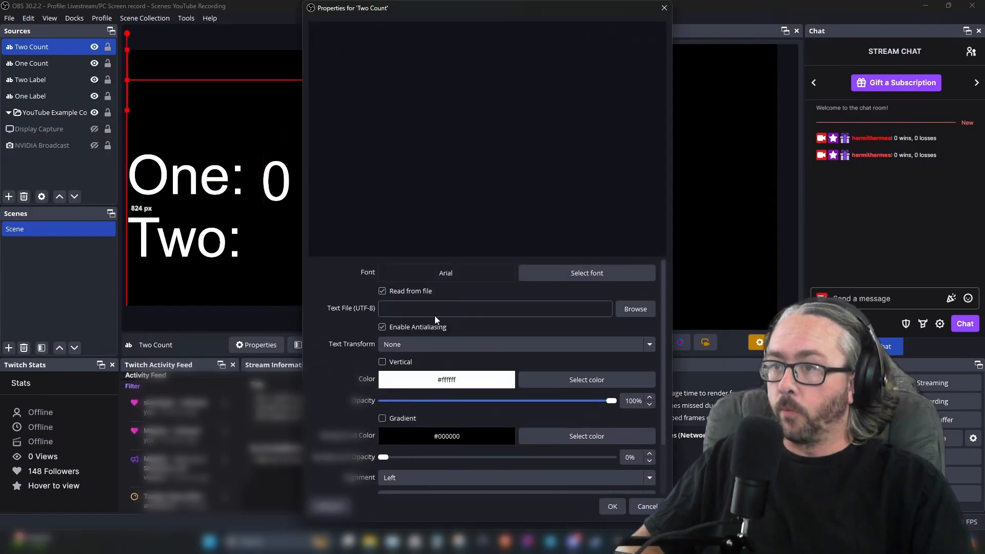
click(620, 313)
click(479, 108)
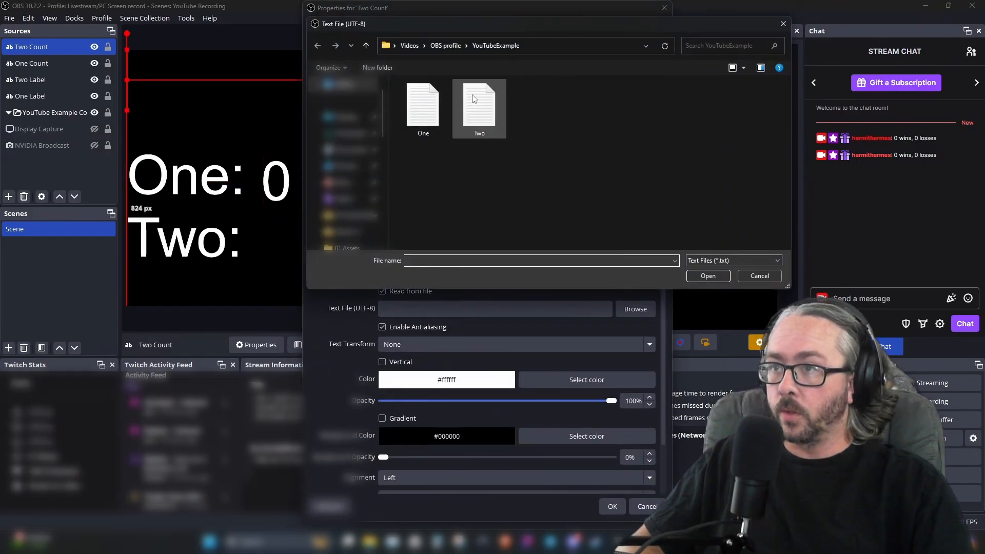
click(712, 279)
click(610, 506)
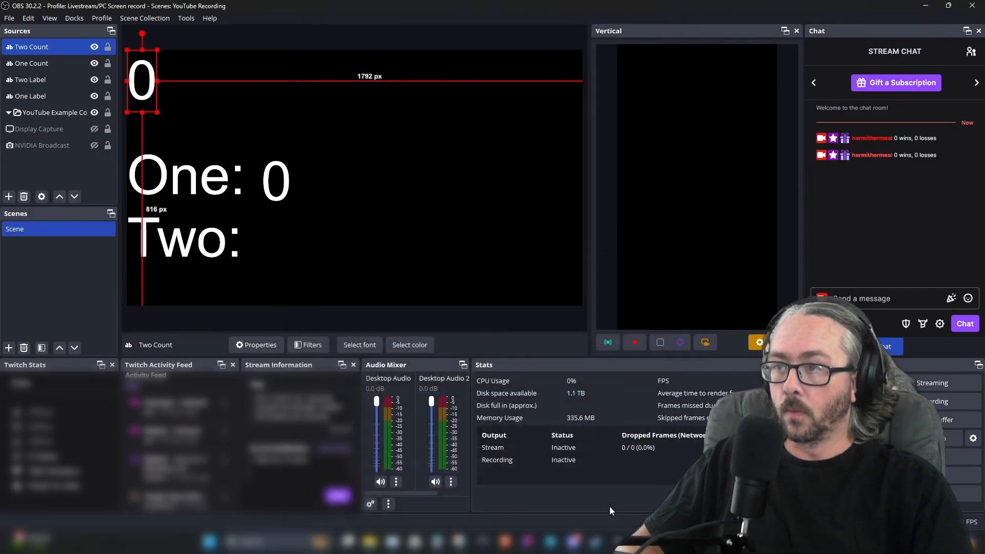
Place the count numbers snugly beside the One: and Two: labels
click(275, 184)
drag(275, 183, 272, 182)
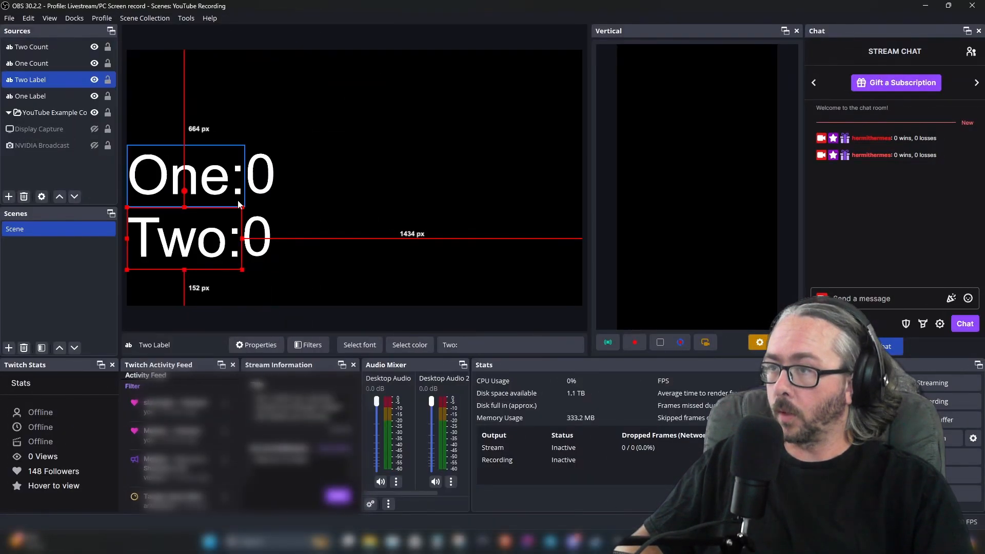
click(216, 179)
click(259, 179)
click(222, 180)
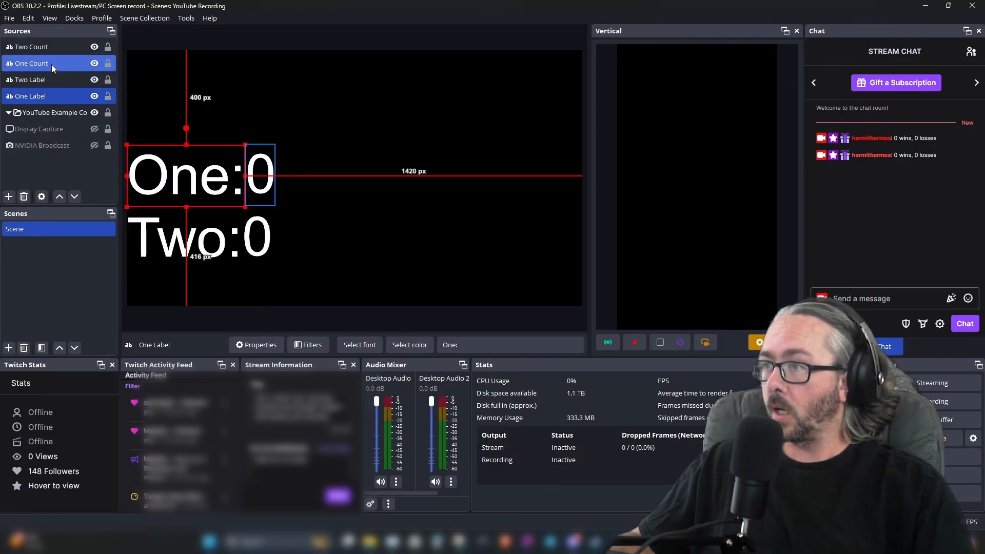
Move the four text sources into the YouTube Example Counter group
click(48, 47)
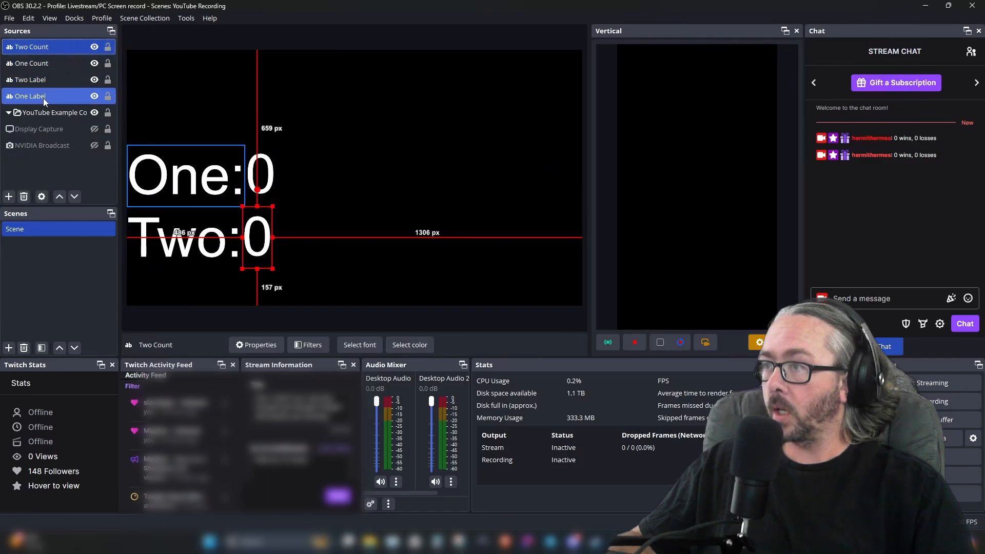
ctrl+click(45, 99)
shift+click(45, 49)
drag(46, 51, 46, 116)
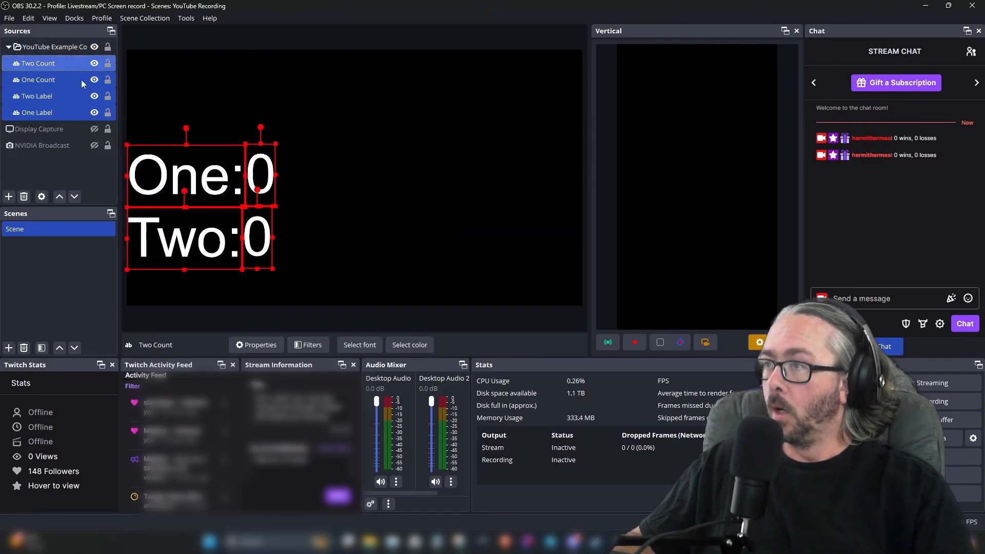
Reposition the YouTube Example Counter group in the preview
click(61, 47)
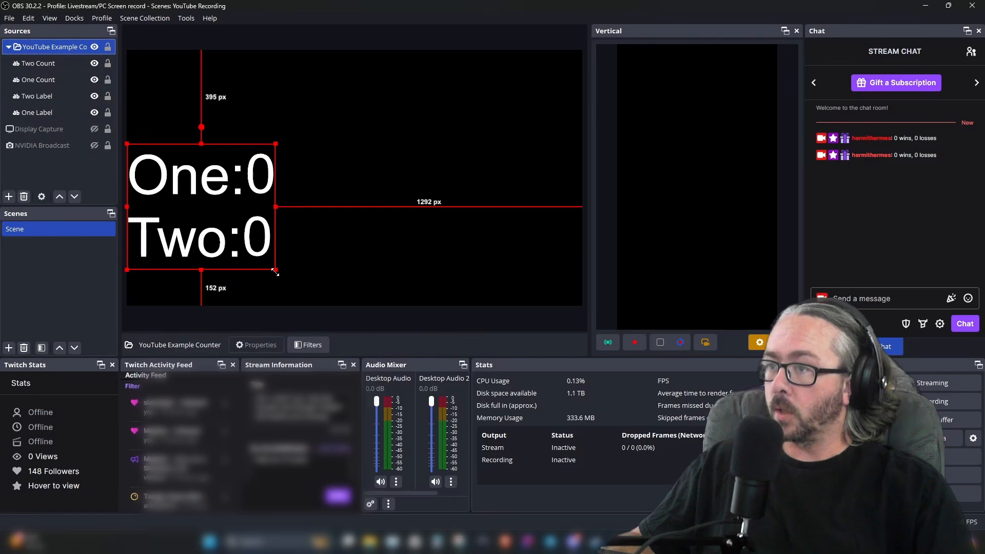
mouse_move(277, 269)
mouse_down()
mouse_move(242, 233)
mouse_move(187, 103)
mouse_move(308, 268)
mouse_move(276, 270)
mouse_up()
click(114, 97)
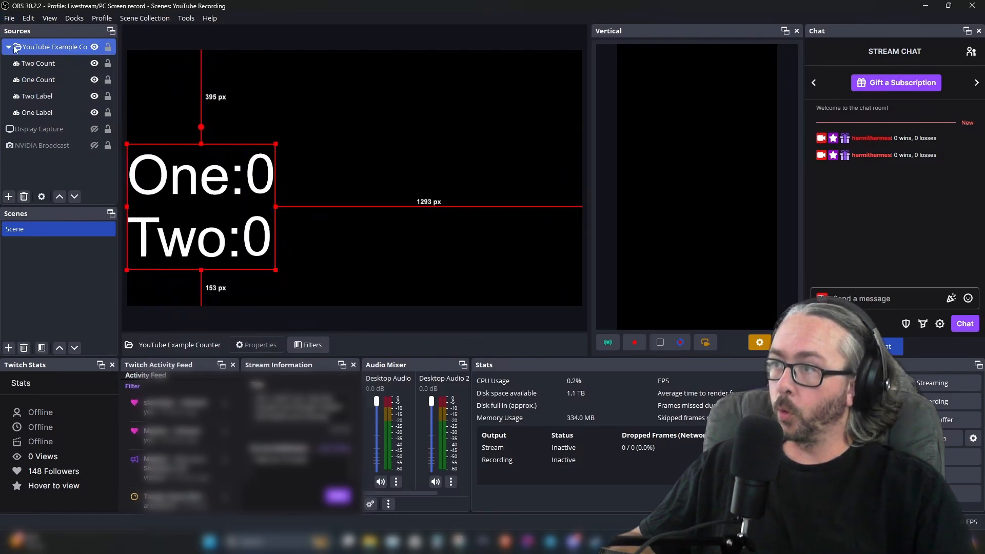
drag(159, 186, 327, 197)
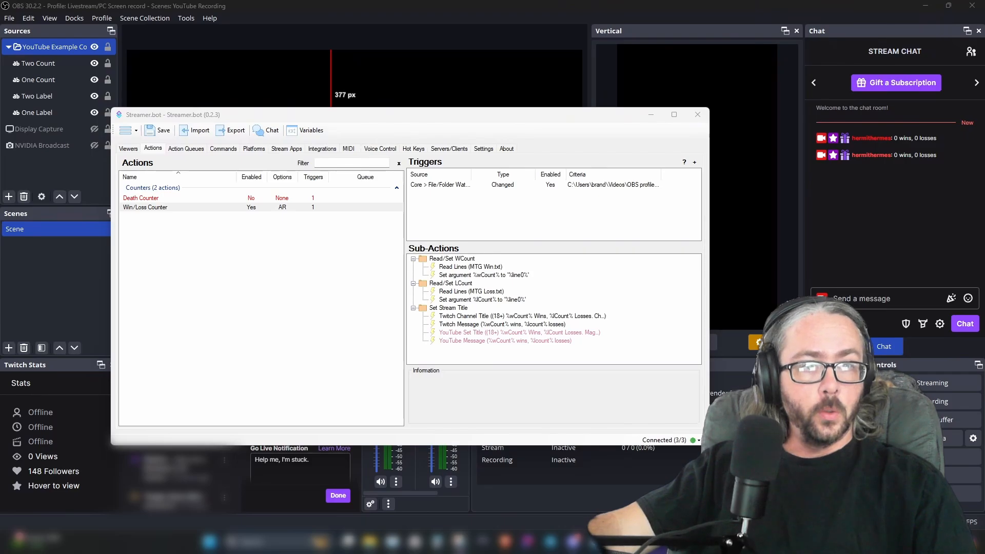
In Streamer.bot, add an action named One/Two Counter in the group YouTube Example
right_click(185, 255)
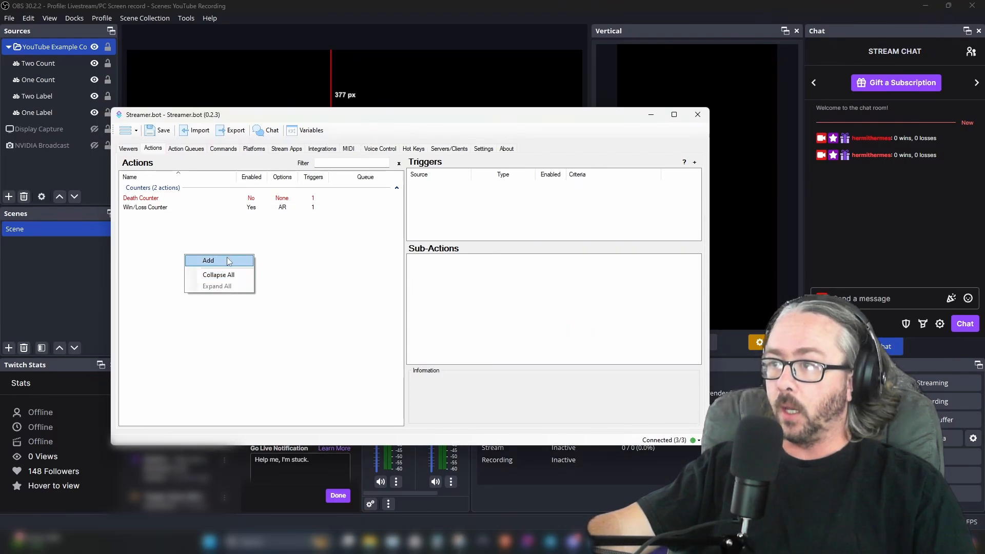
click(226, 260)
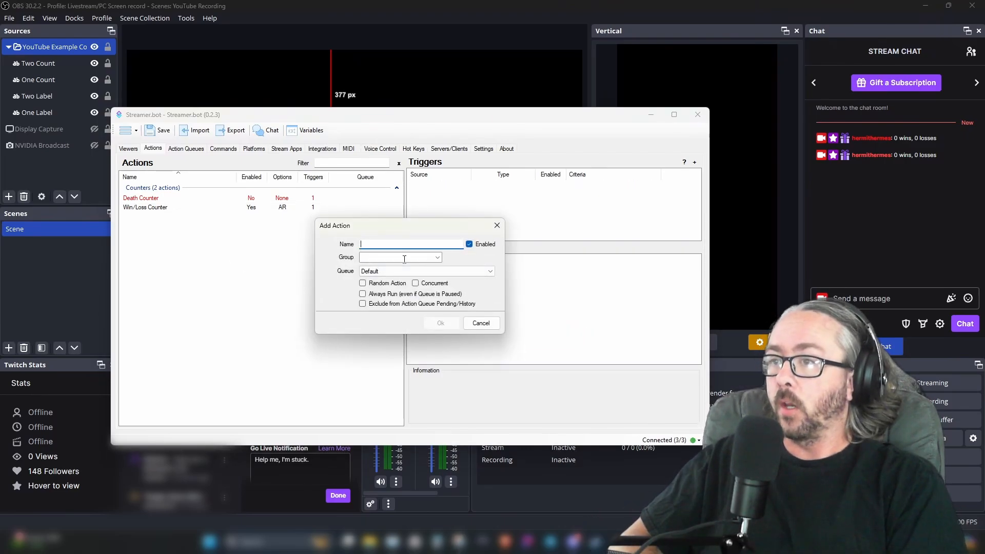
text(One/Two Co)
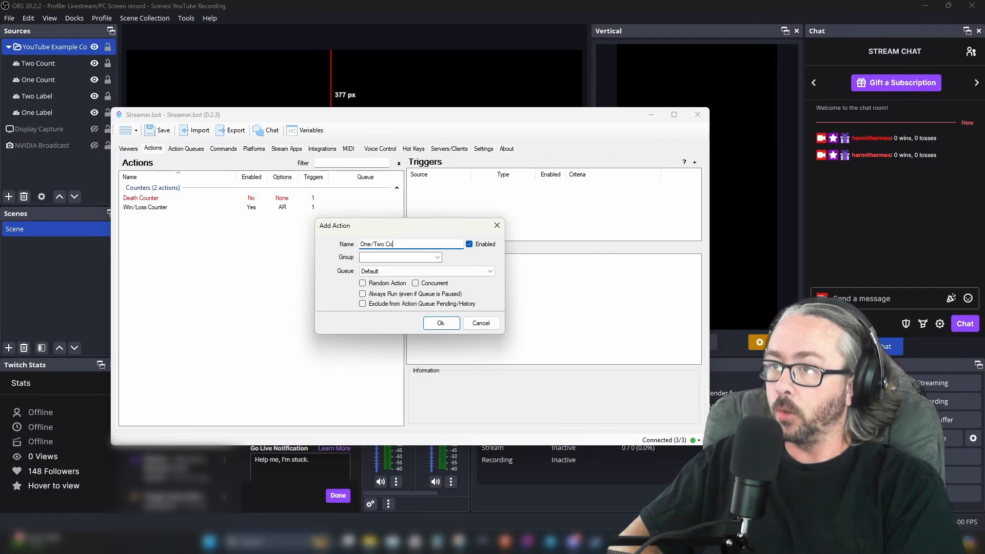
text(unter)
click(389, 257)
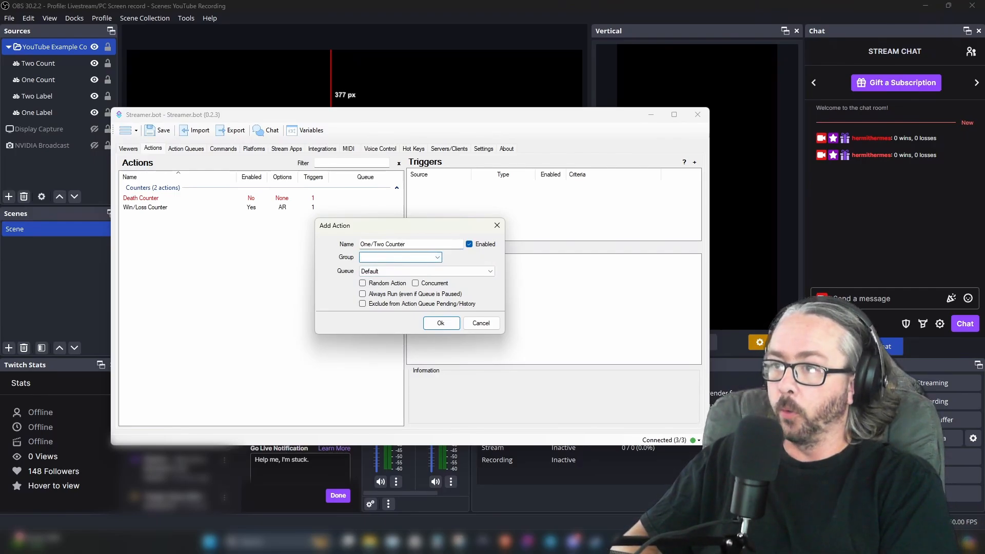
text(YouTube )
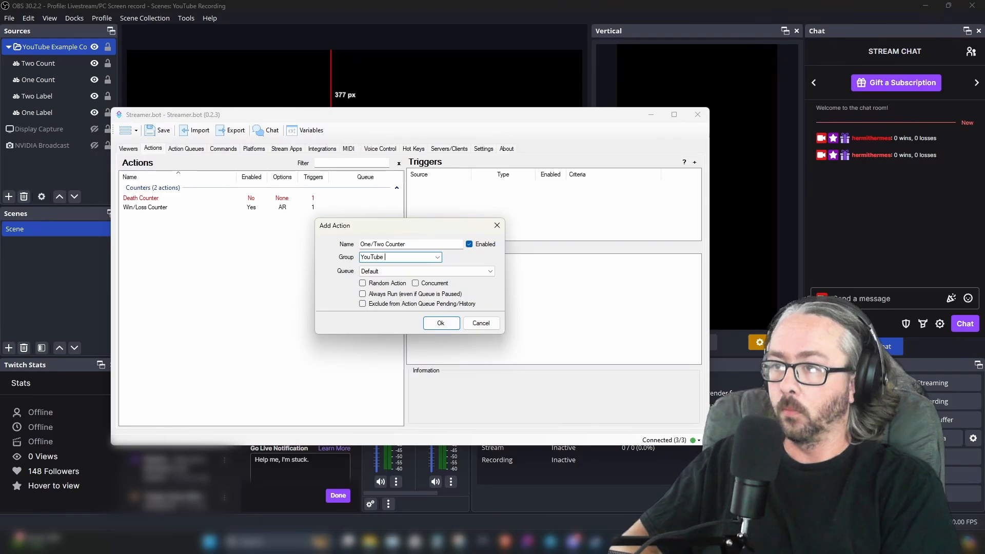
text(Example)
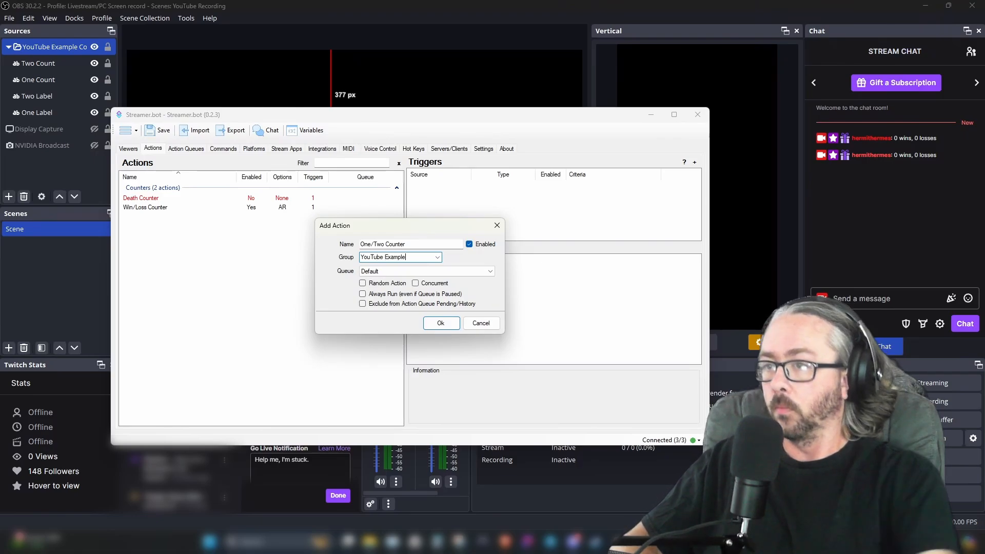
click(440, 323)
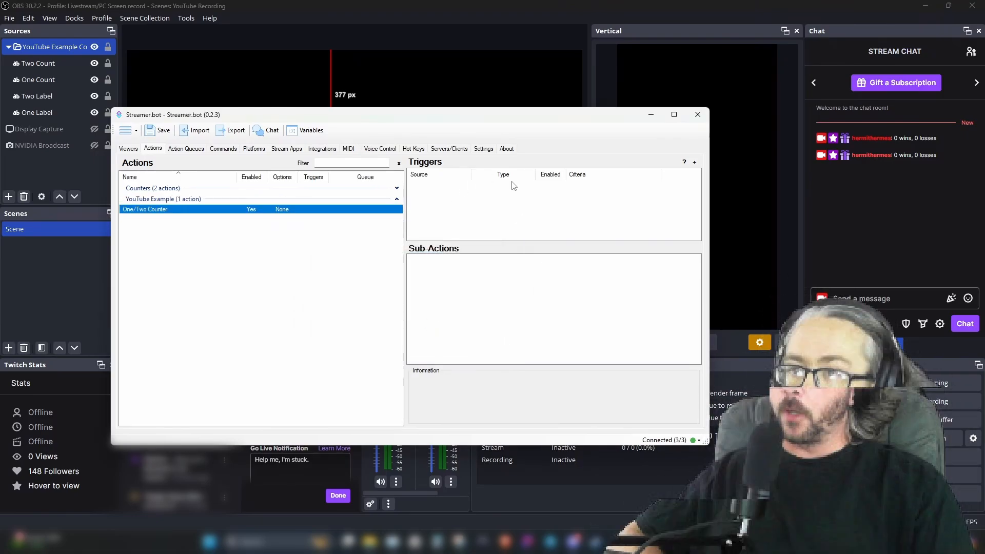
Add a File/Folder Watcher Changed trigger with a new watcher on the OBS profile YouTubeExample folder
right_click(476, 208)
mouse_move(533, 277)
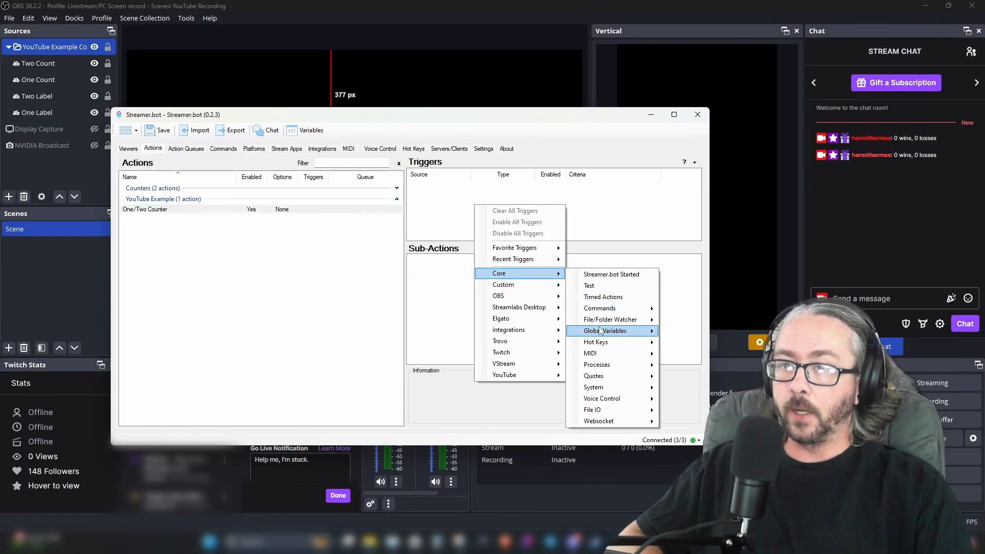
mouse_move(601, 322)
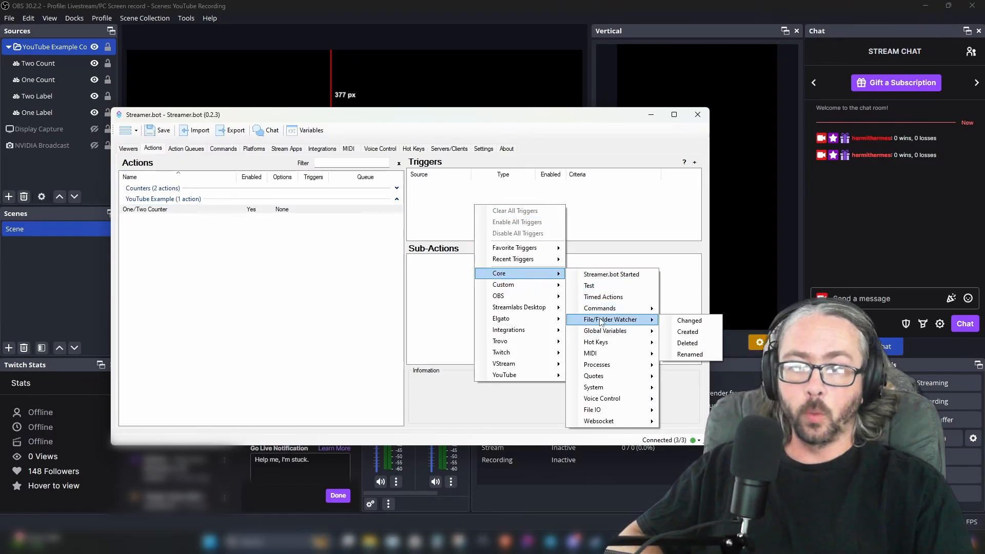
click(681, 321)
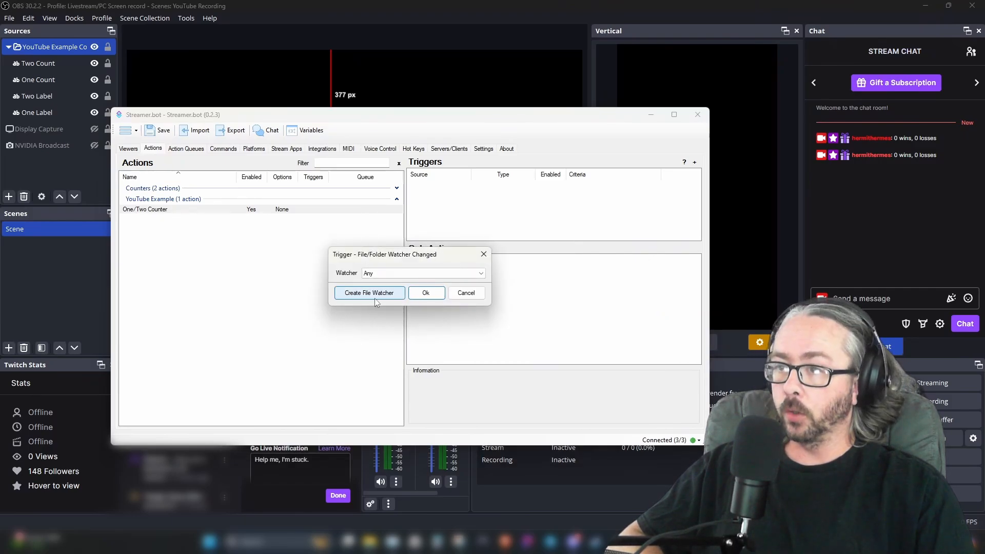
click(374, 298)
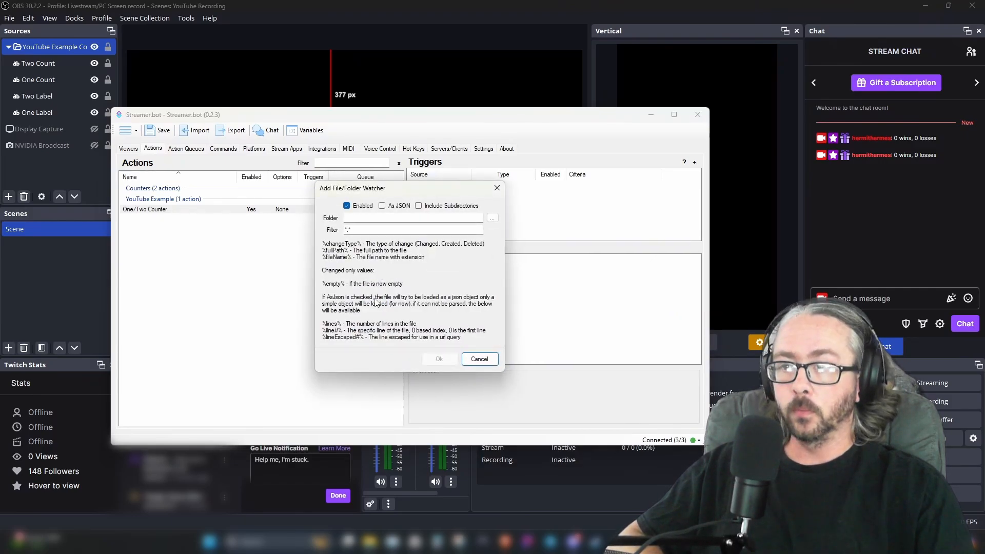
click(492, 219)
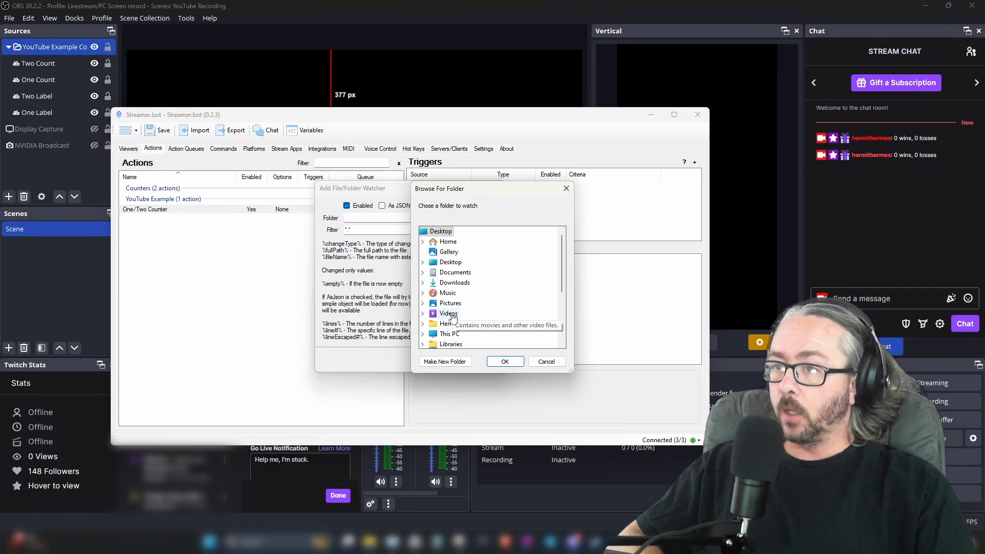
double_click(450, 314)
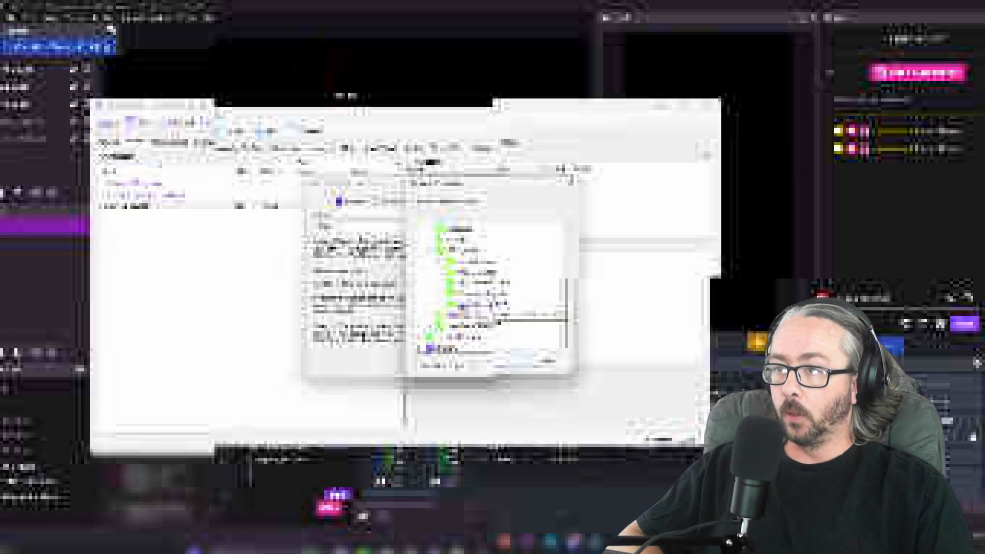
click(464, 304)
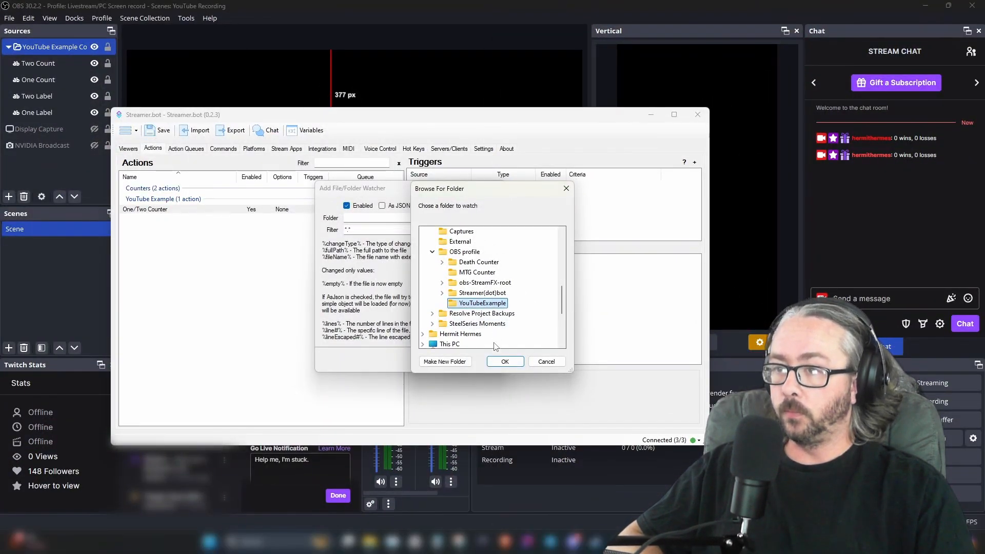
click(505, 362)
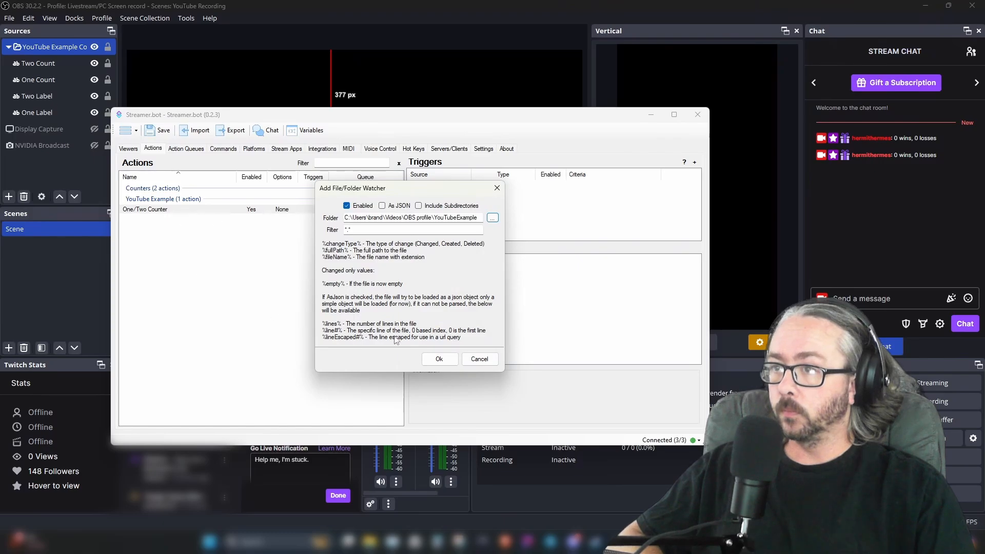
click(439, 360)
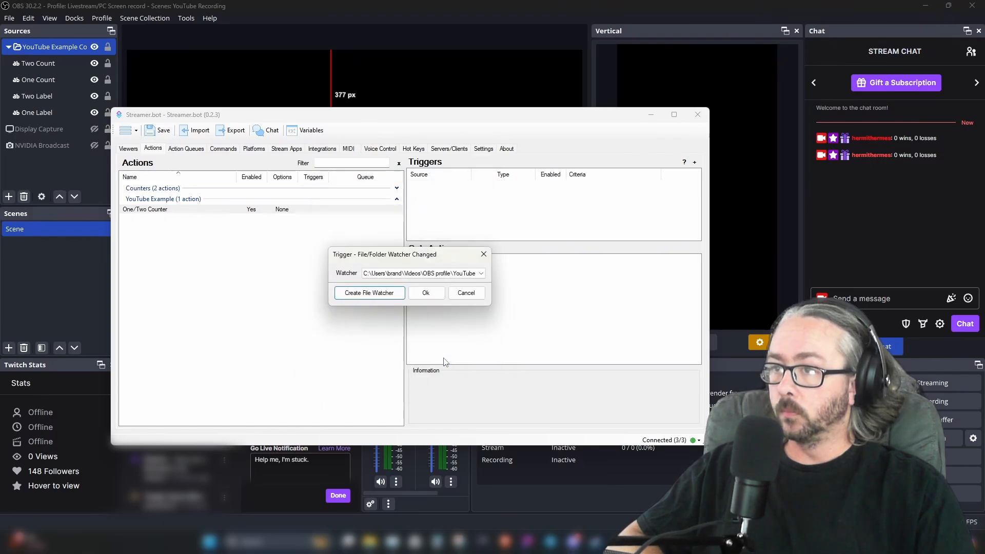
click(425, 292)
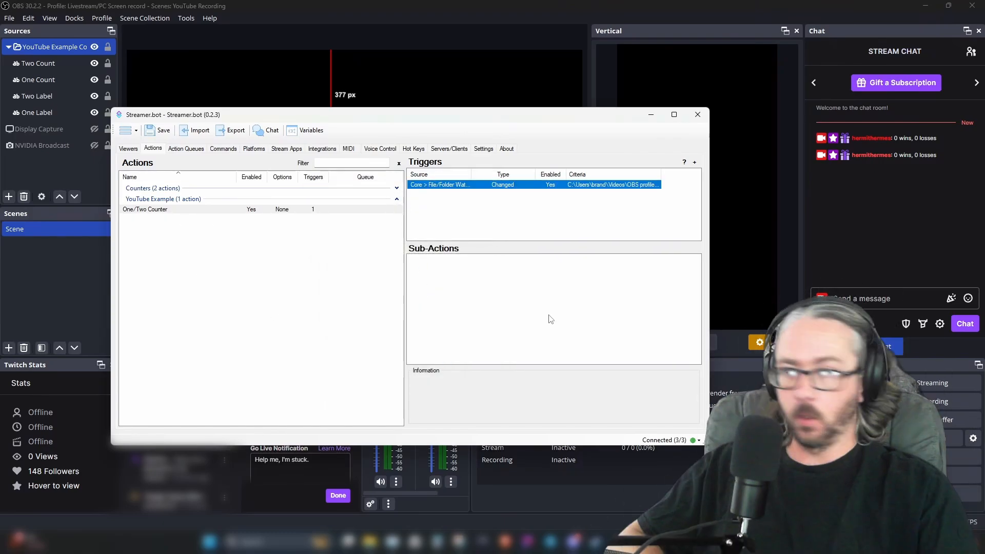
Add a Read Lines From File sub-action that reads the One file in the YouTubeExample profile folder
right_click(491, 280)
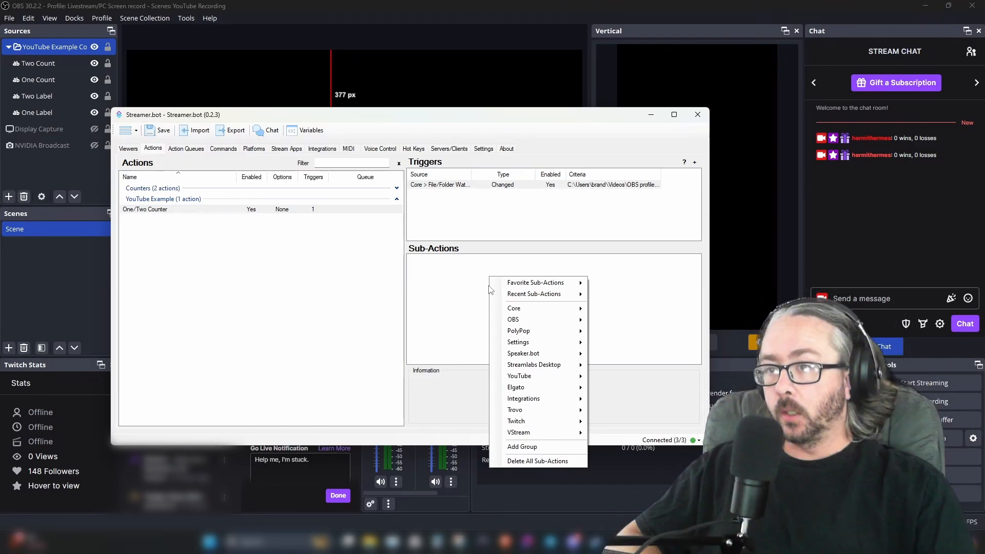
mouse_move(538, 314)
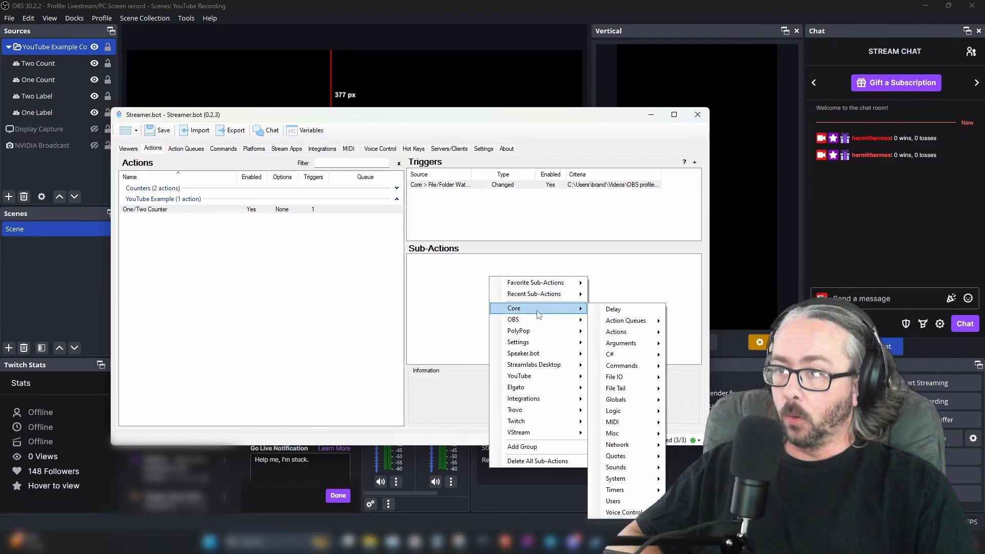
mouse_move(632, 383)
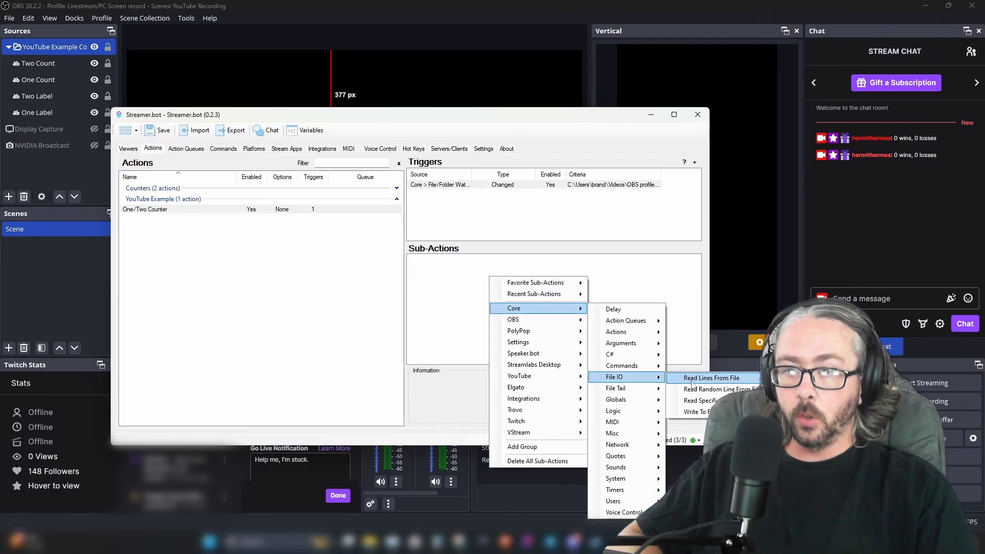
click(693, 380)
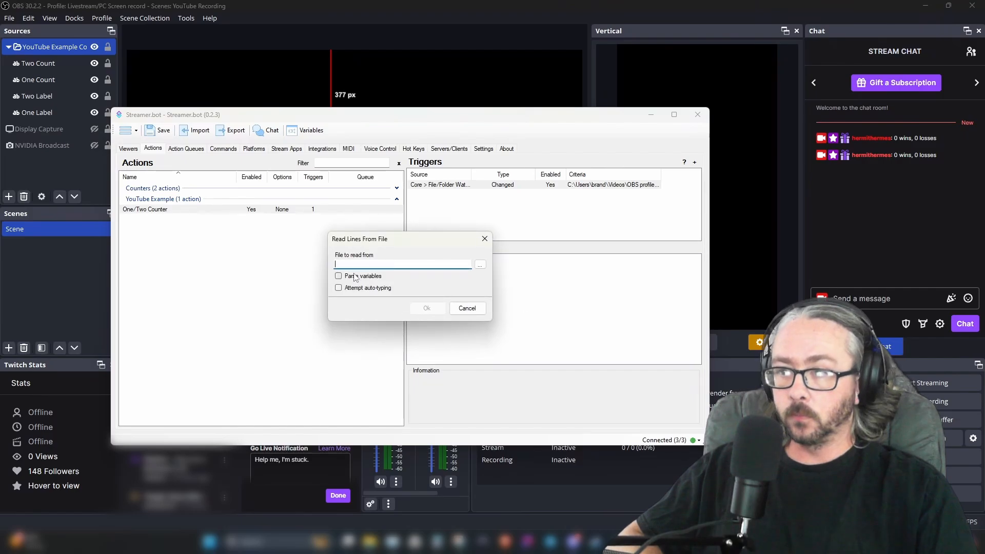
click(479, 264)
click(368, 383)
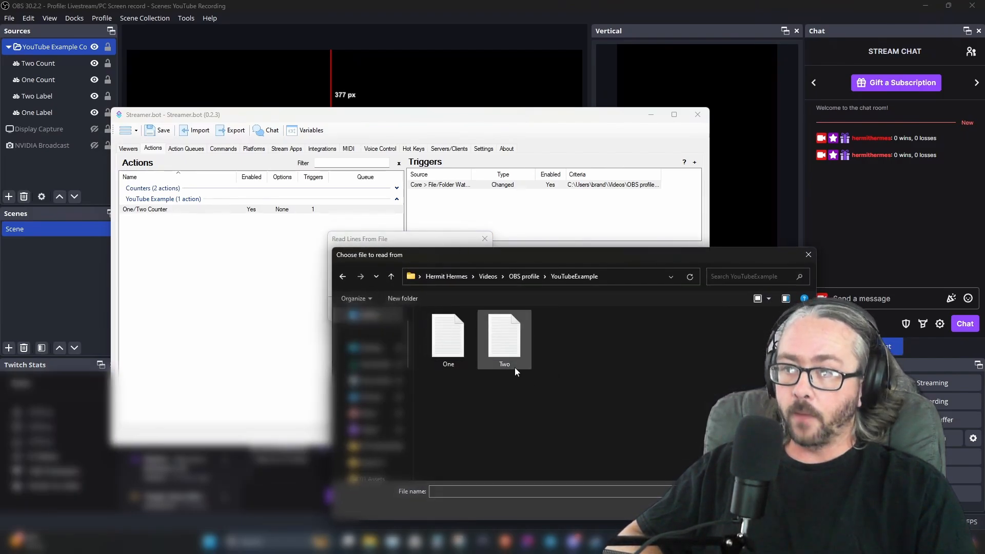
click(474, 360)
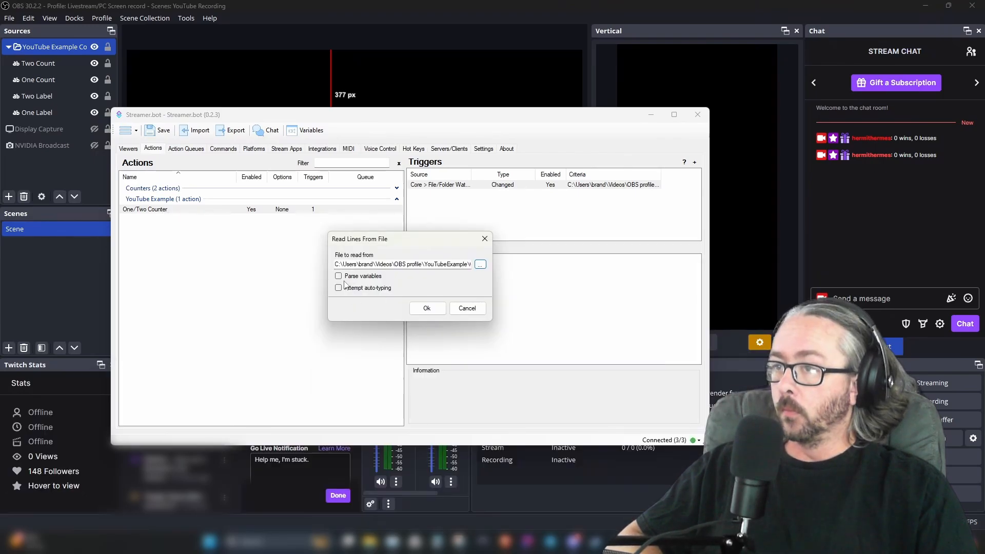
click(429, 309)
Add a Set Argument sub-action with variable name oneCount and value %line0%
right_click(447, 277)
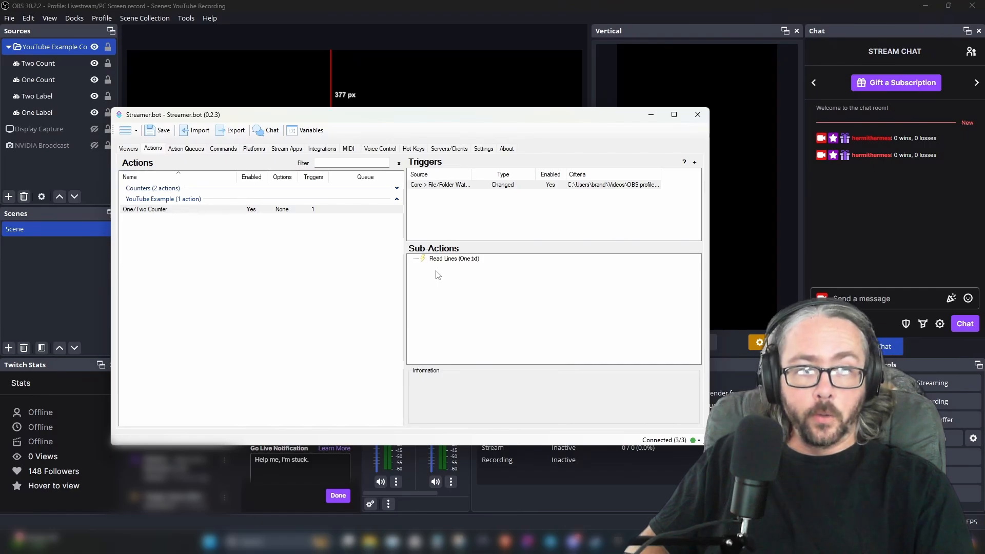
right_click(461, 286)
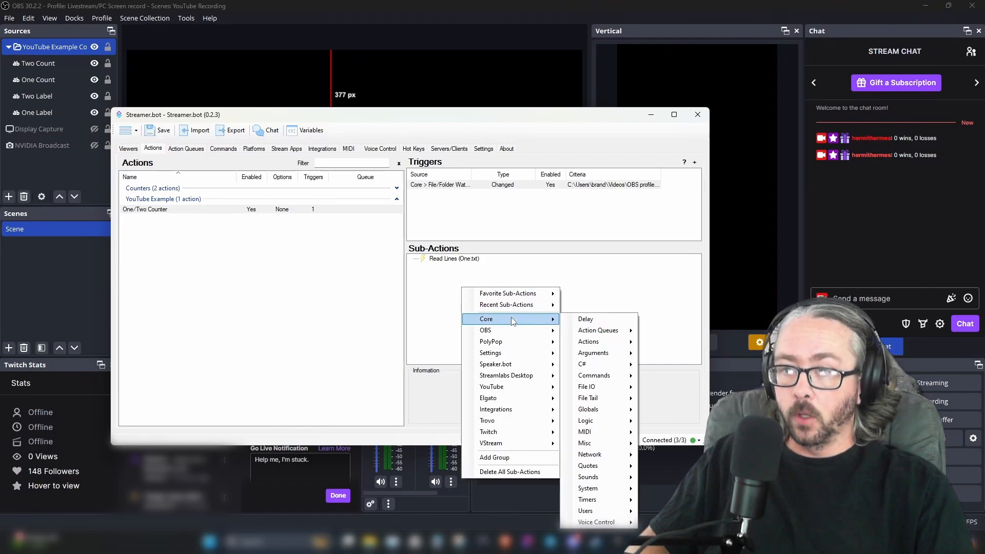
right_click(448, 281)
mouse_move(493, 313)
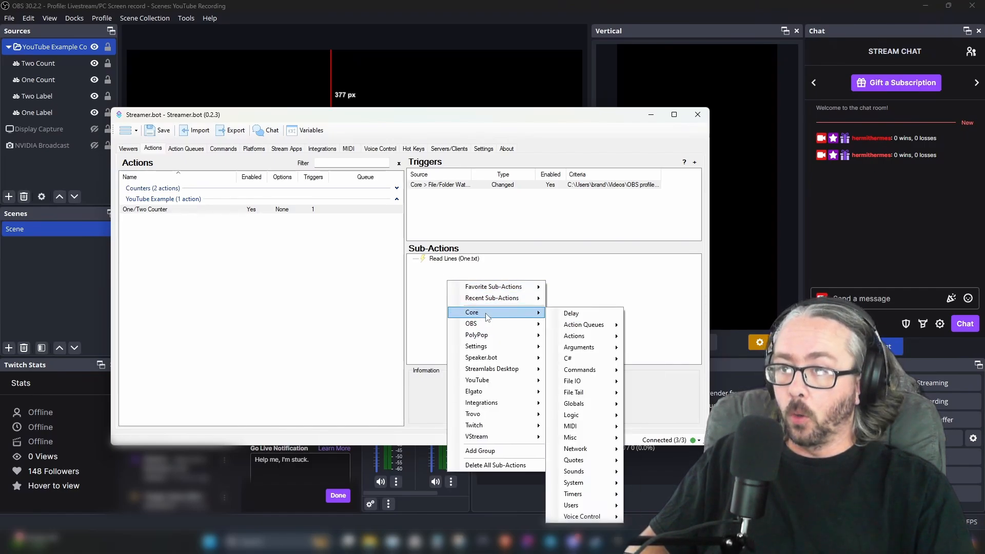
mouse_move(611, 350)
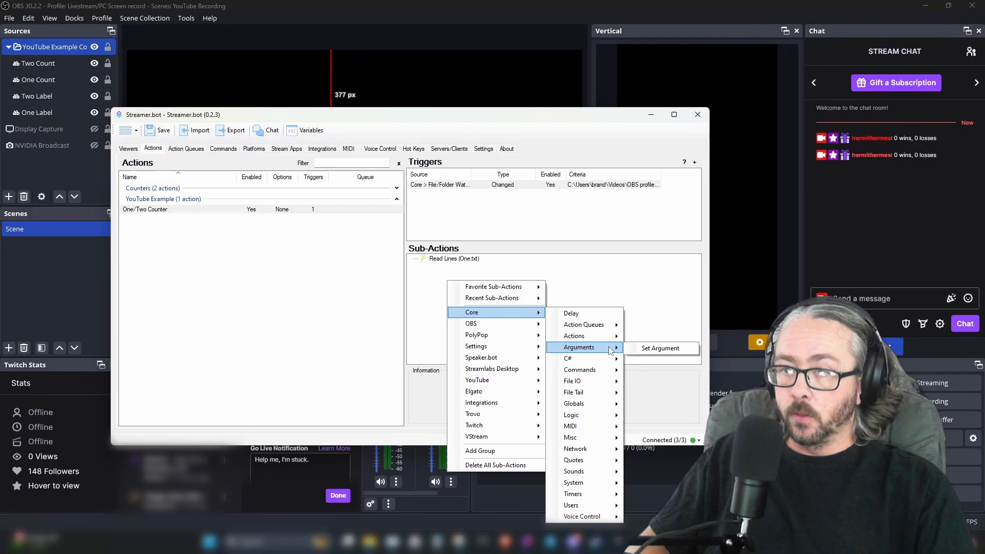
click(647, 349)
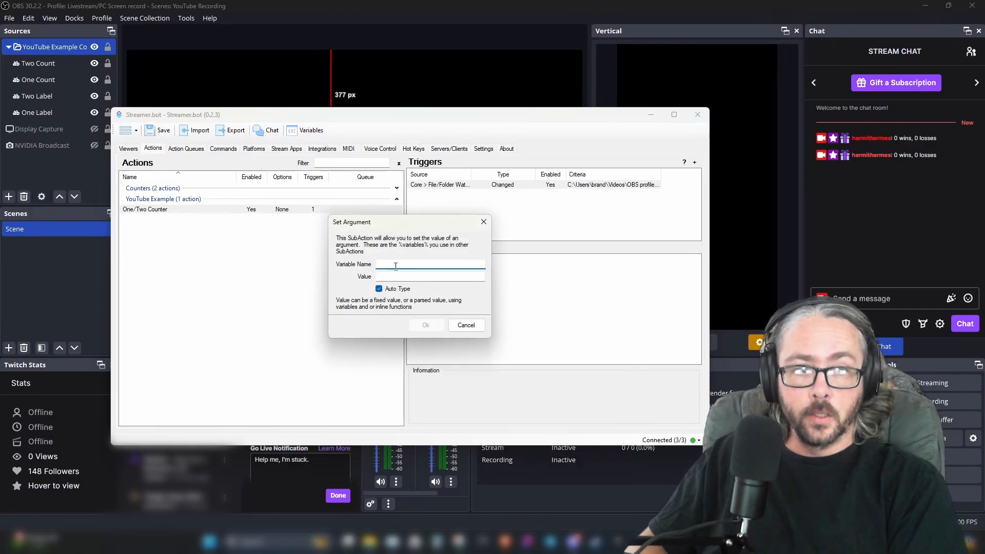
text(one)
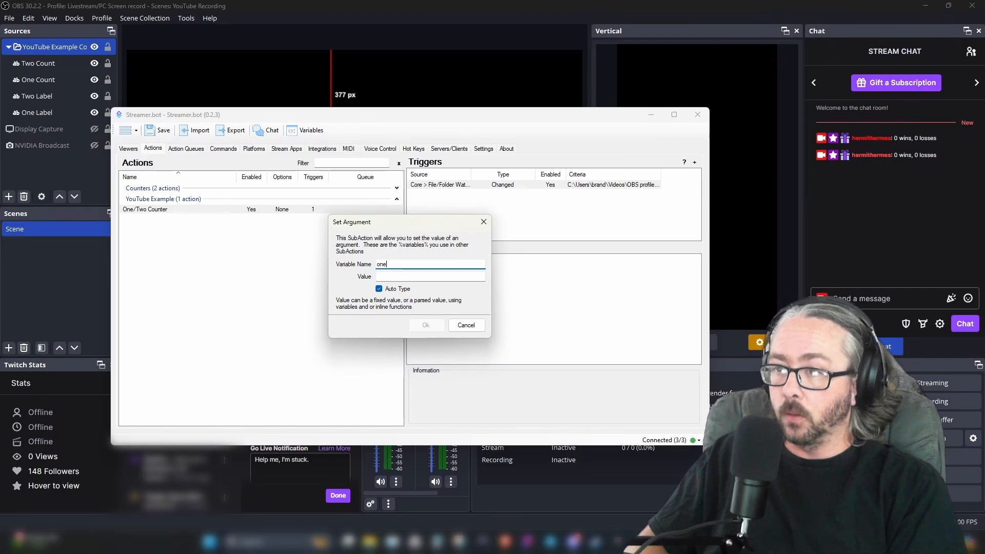
text(Count)
click(419, 275)
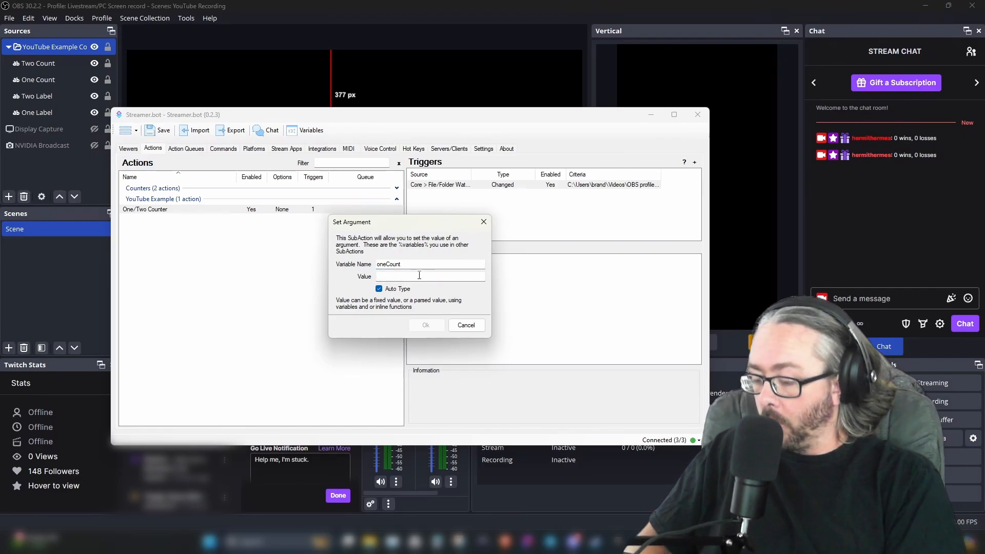
text(%line0)
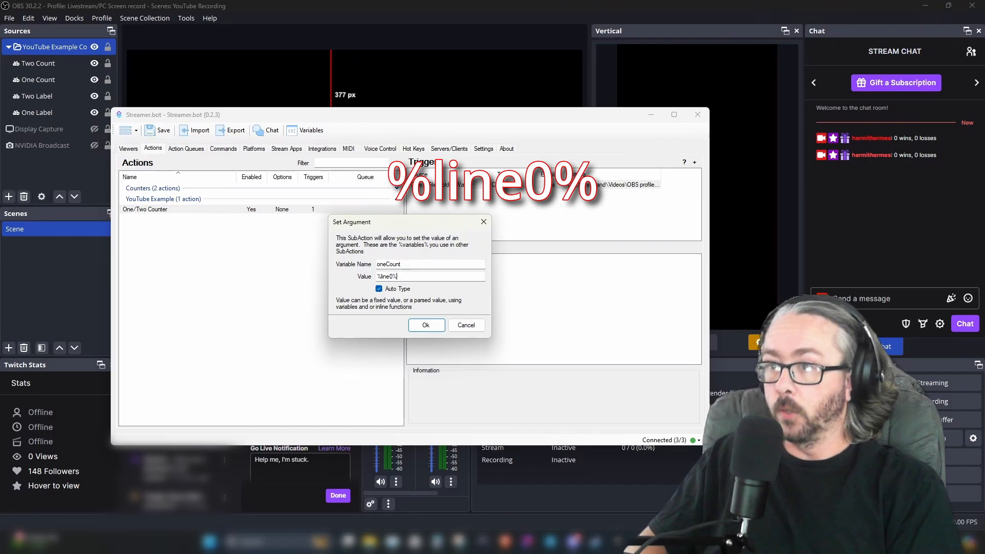
text(%)
click(426, 325)
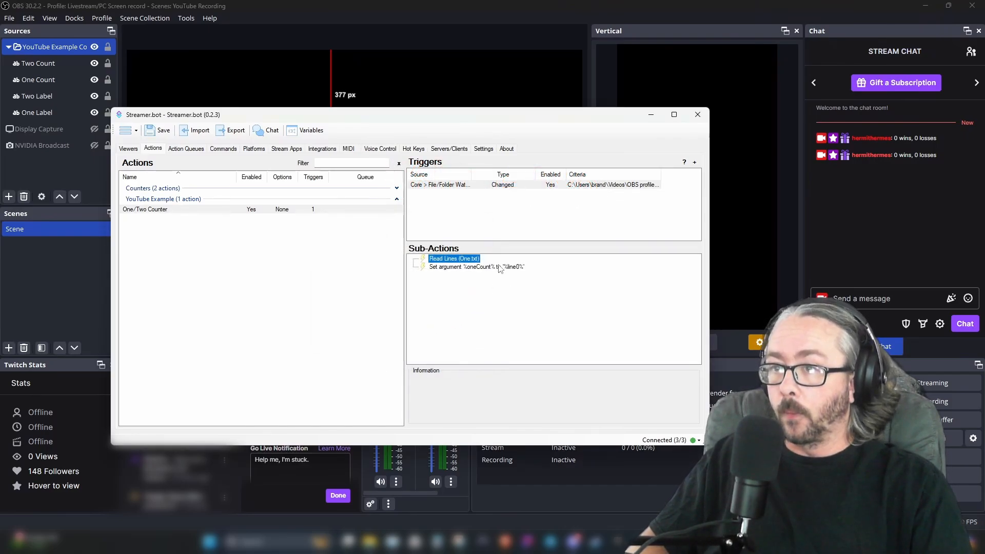
Add a new sub-action group and rename it Read/Ses oneCount
right_click(455, 285)
click(491, 458)
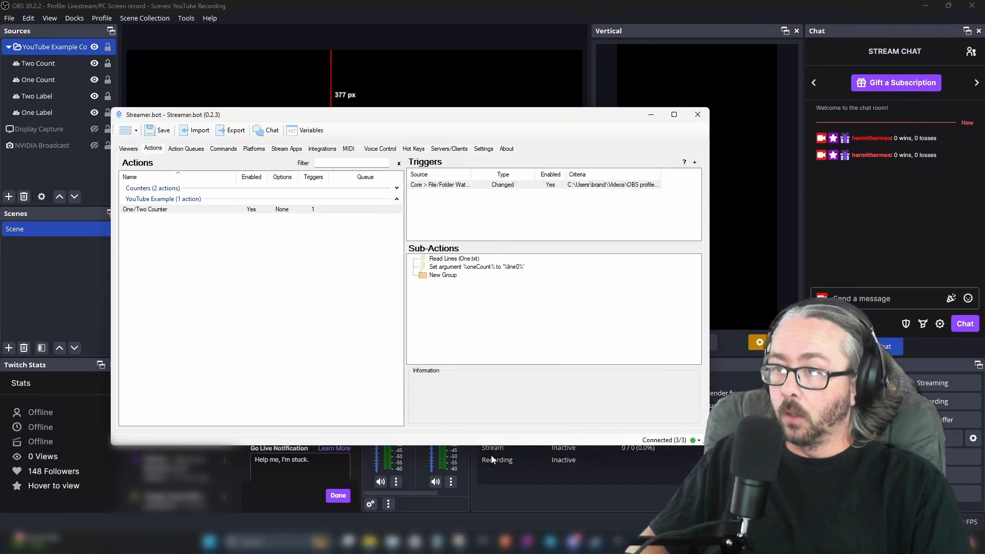
click(449, 278)
right_click(451, 281)
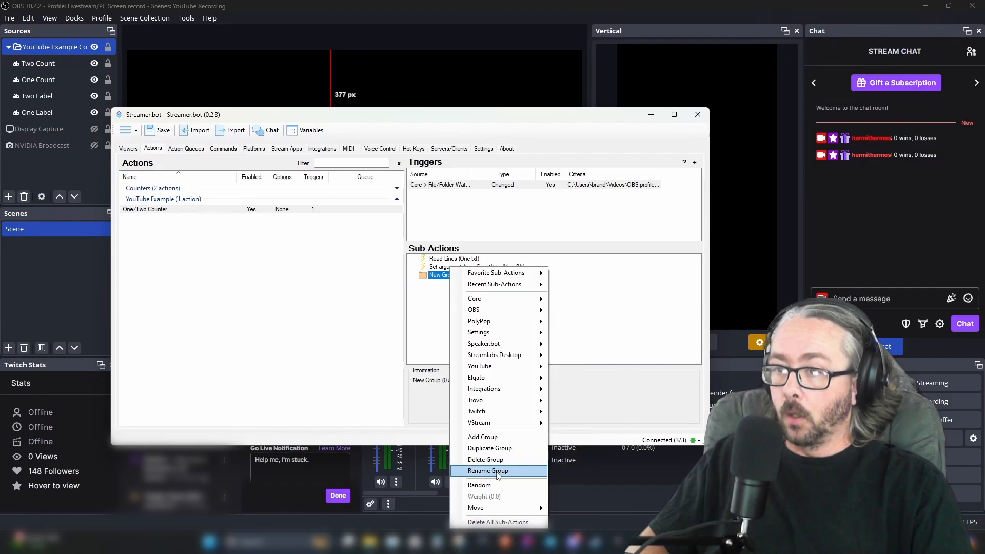
click(497, 471)
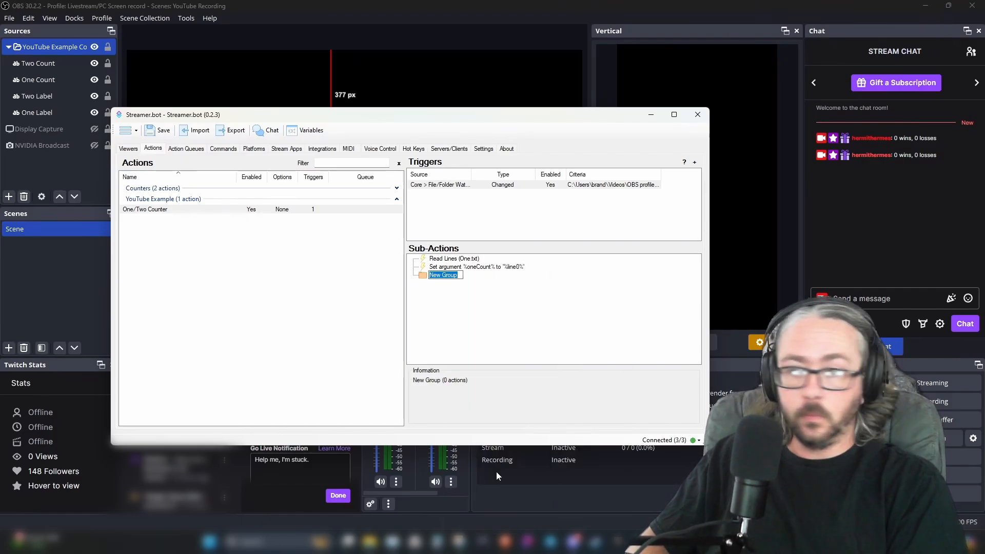
text(Read/Ses)
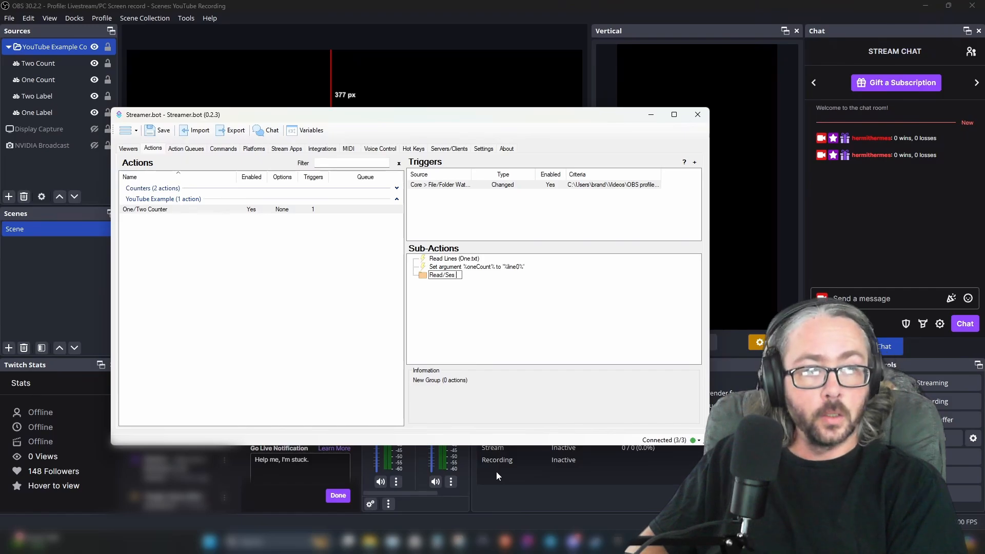
text( oneCout)
key(BackSpace)
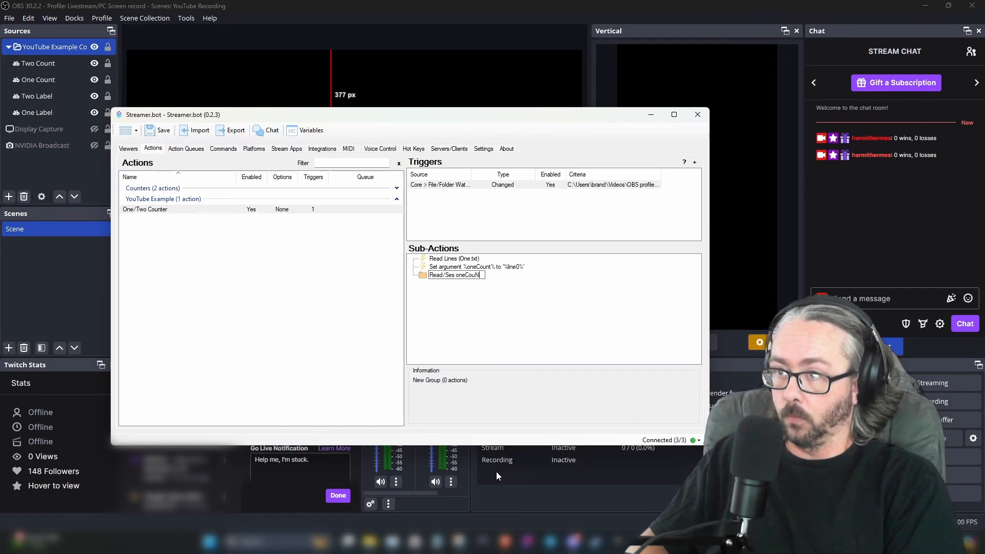
text(nt)
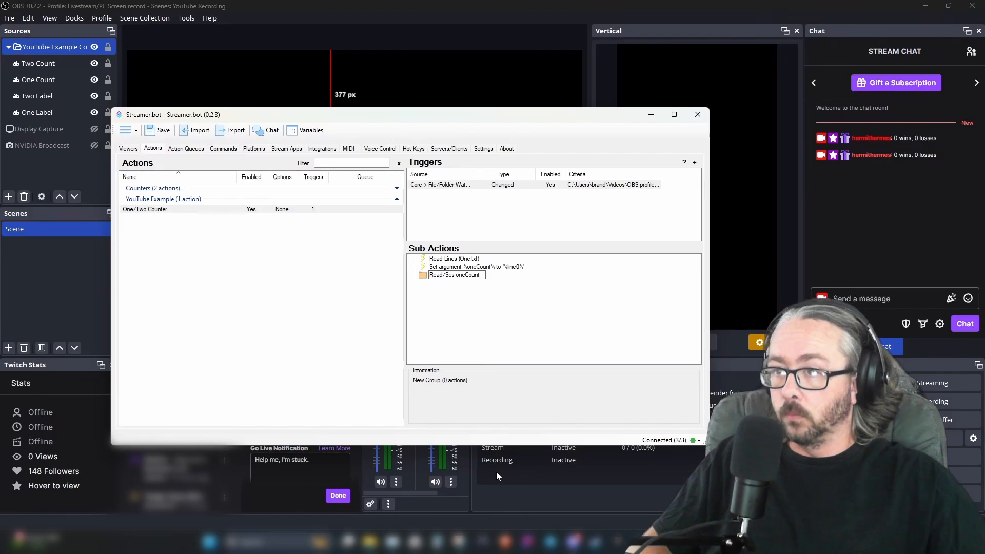
key(Return)
Move the Read Lines and Set Argument sub-actions into the group and correct its name to Read/Set oneCount
click(436, 259)
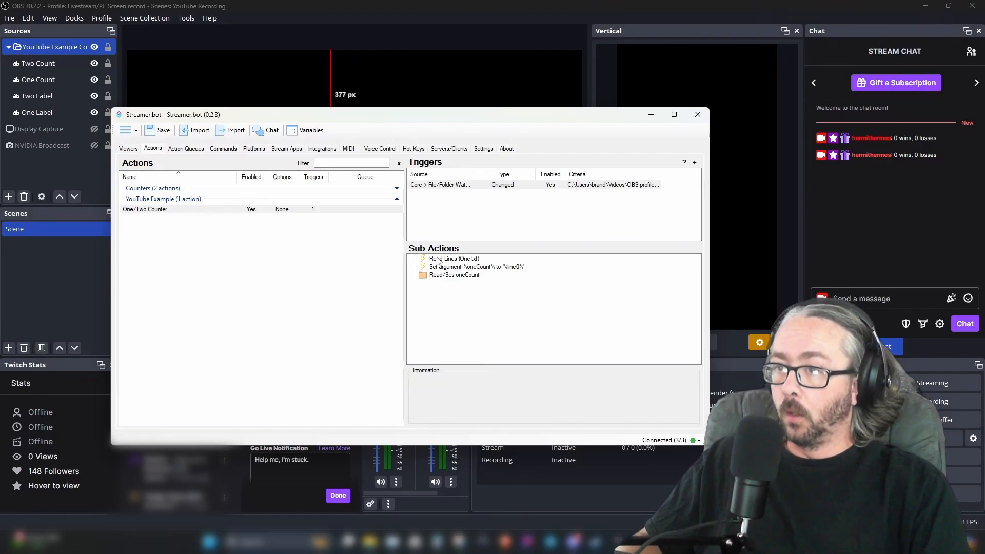
right_click(439, 259)
mouse_move(503, 470)
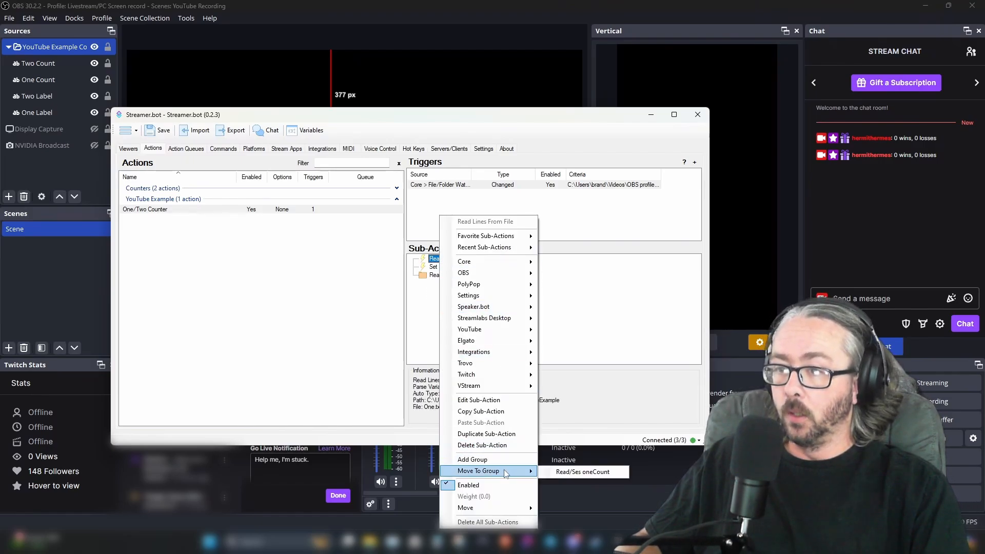
click(566, 471)
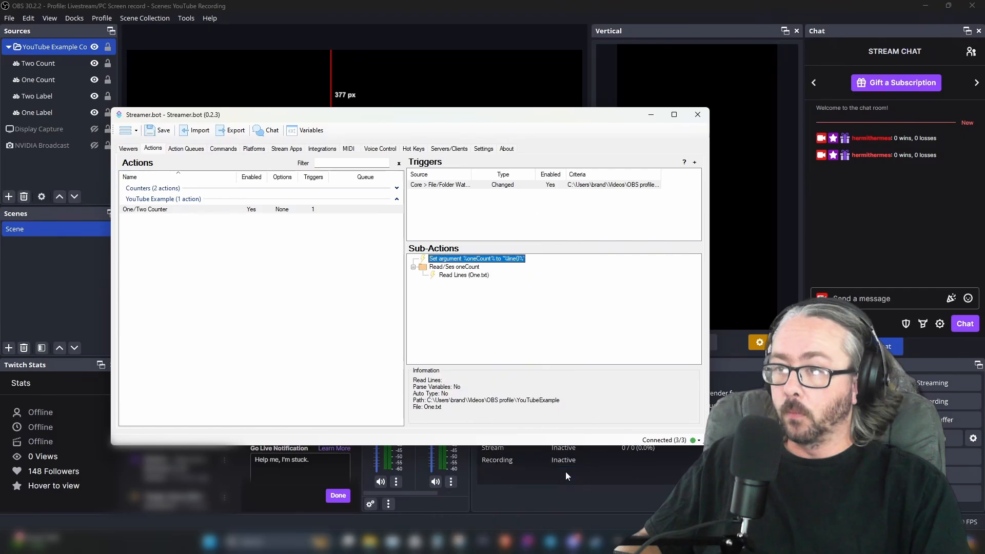
right_click(456, 260)
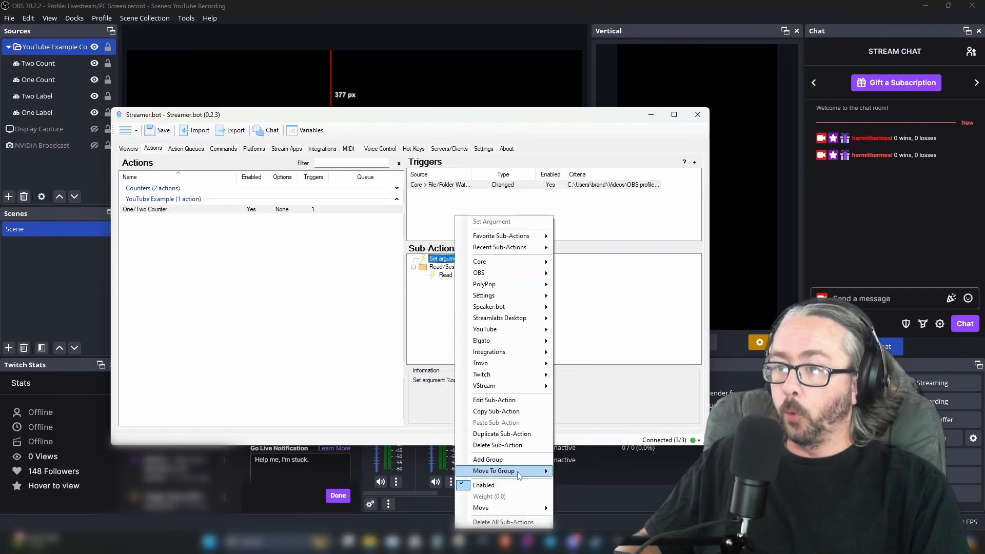
mouse_move(519, 476)
click(580, 471)
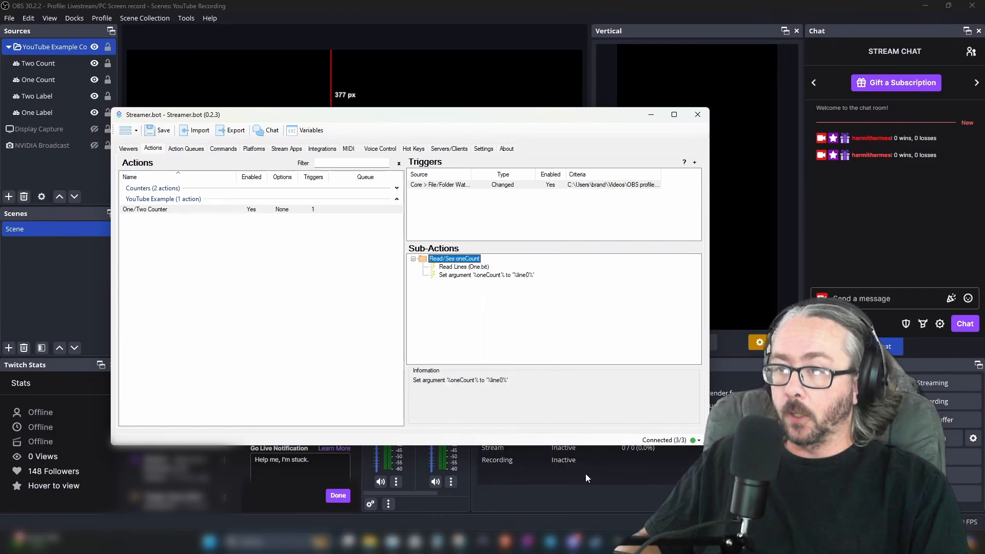
right_click(448, 264)
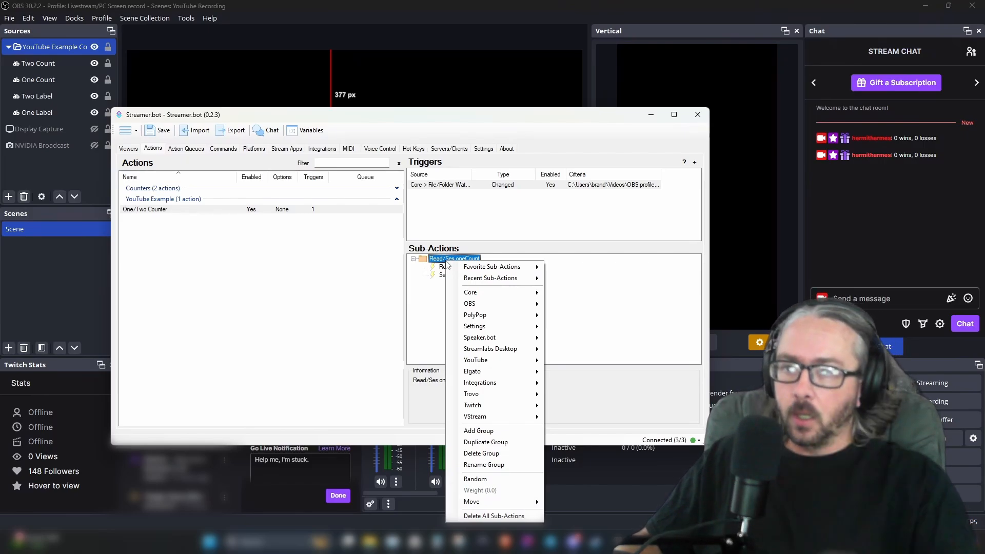
click(425, 263)
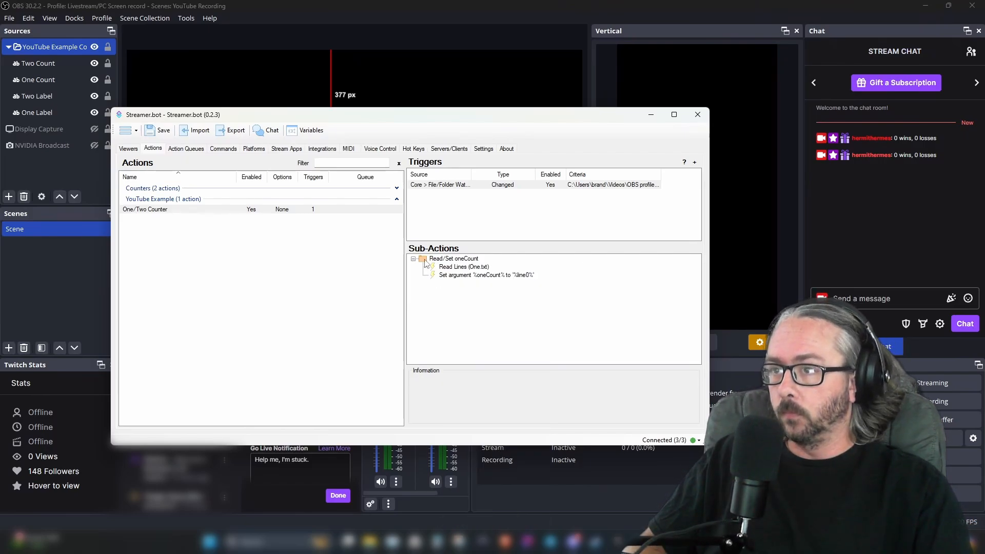
Add a second sub-action group and rename it Read/Set twoCount
right_click(430, 306)
click(500, 479)
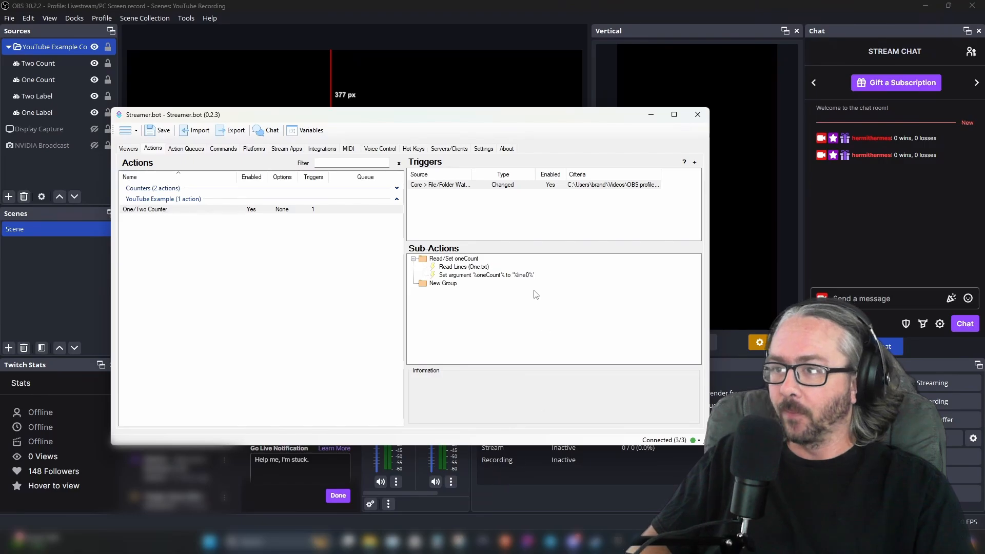
right_click(447, 286)
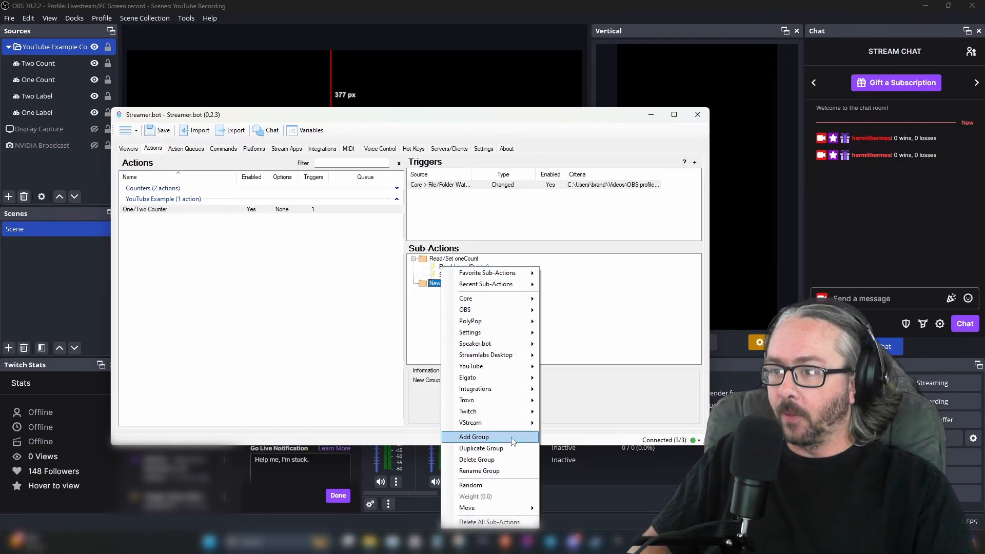
click(510, 471)
text(Read/)
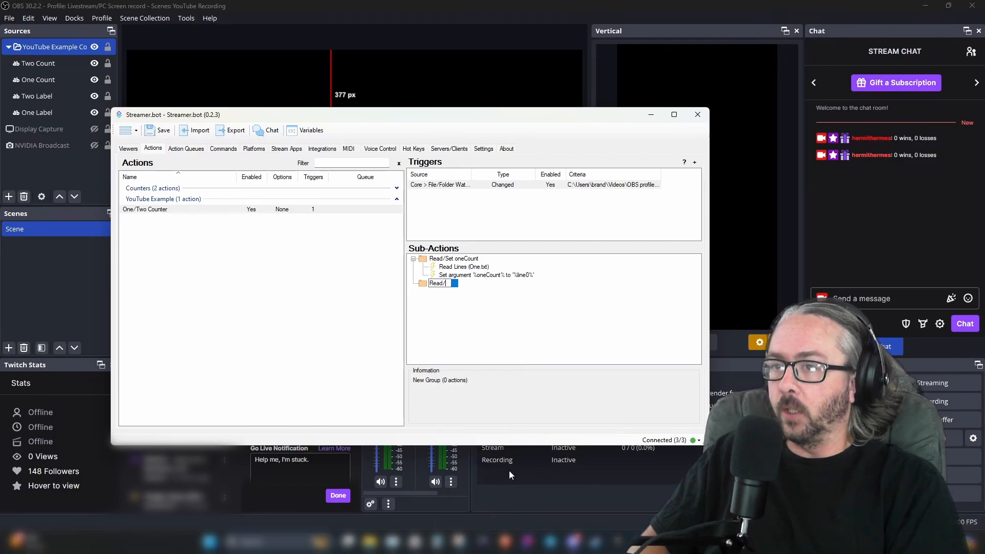
text(Set tw)
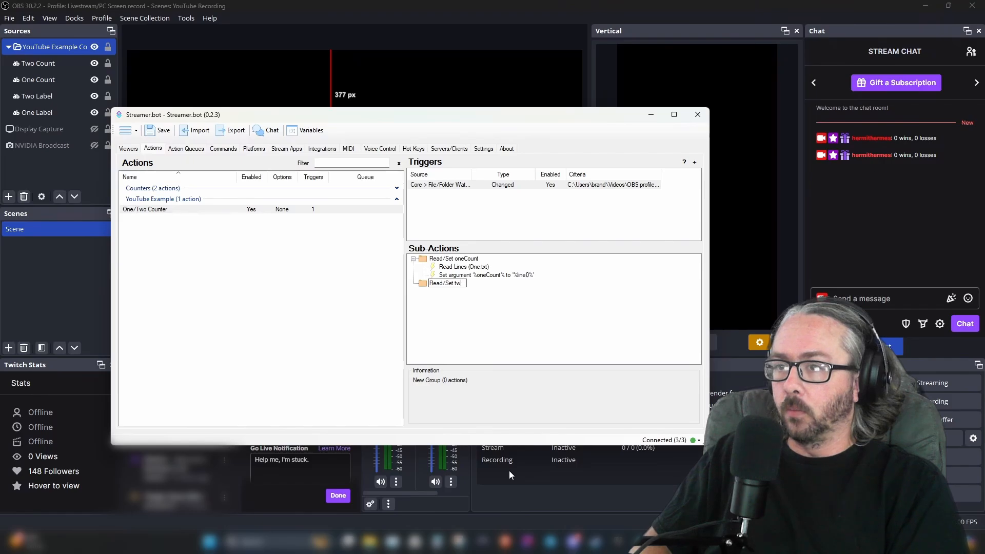
text(oCount)
key(Return)
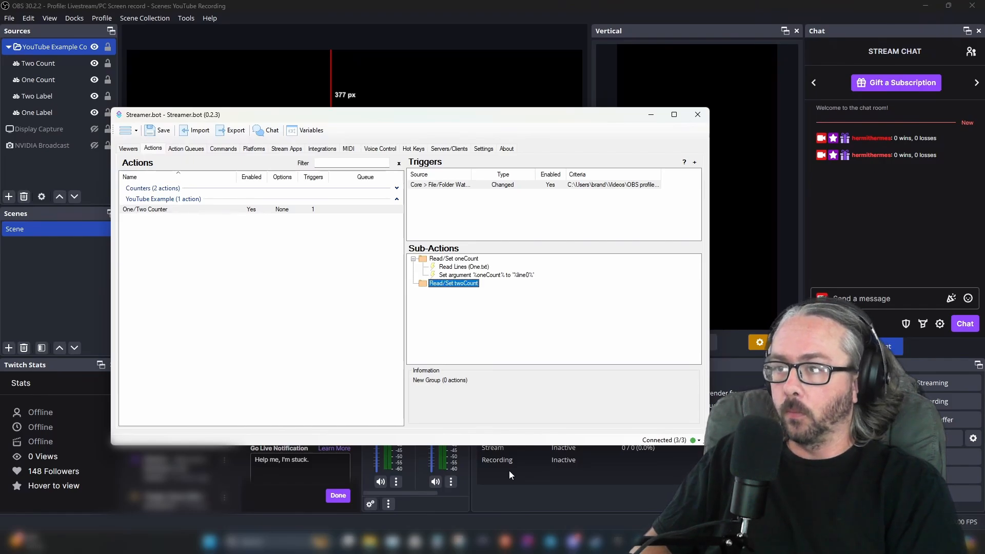
Add a Read Lines From File sub-action to the Read/Set twoCount group, reading the file Two
right_click(459, 290)
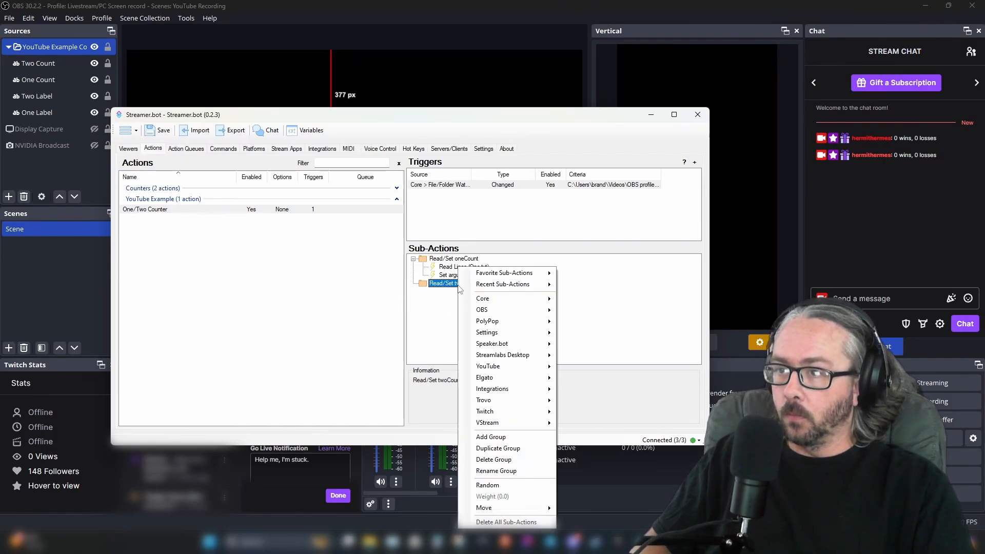
mouse_move(503, 299)
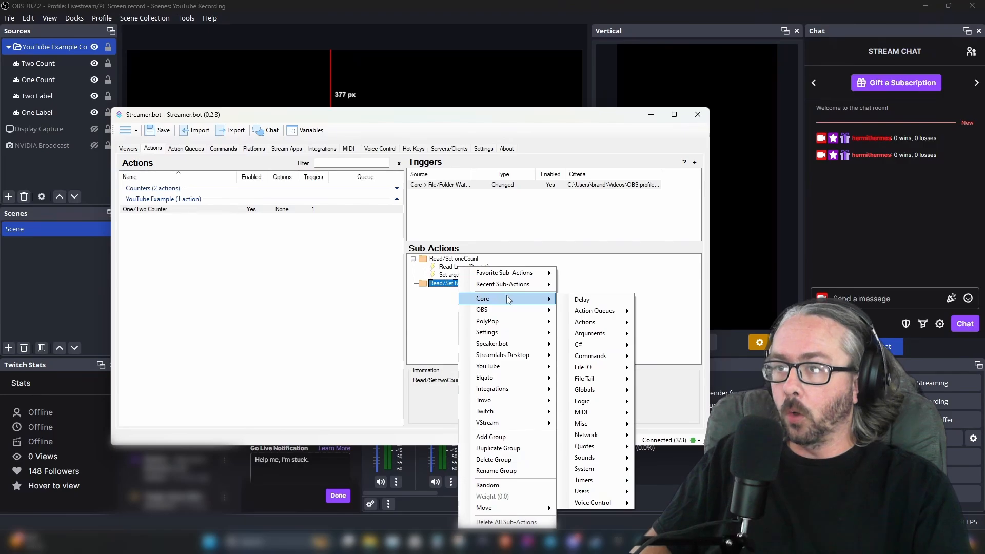
mouse_move(613, 370)
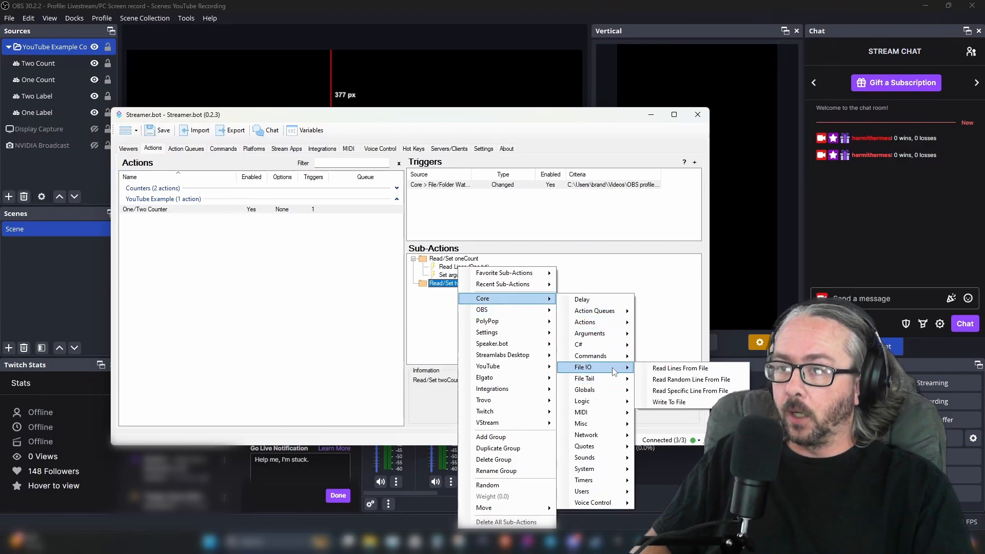
click(656, 368)
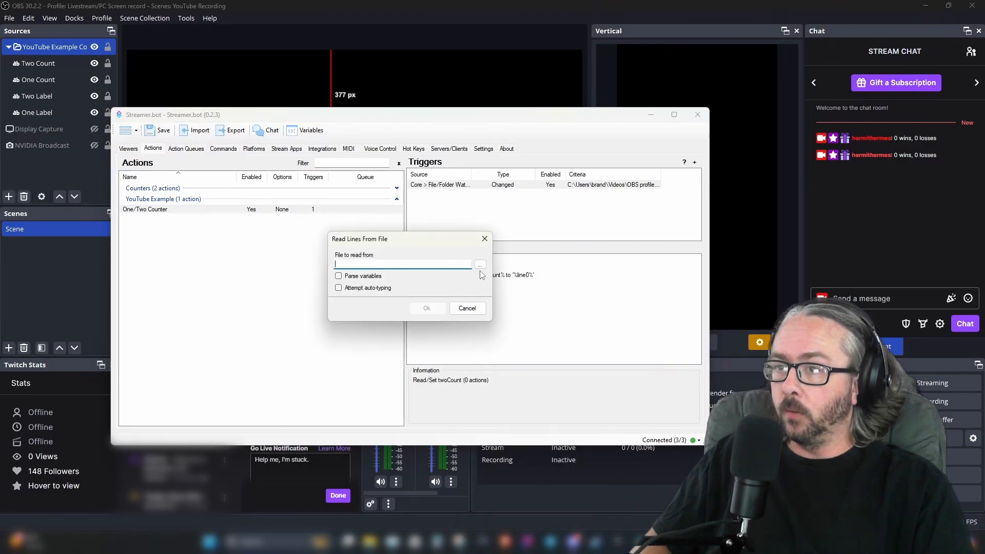
click(480, 264)
click(508, 349)
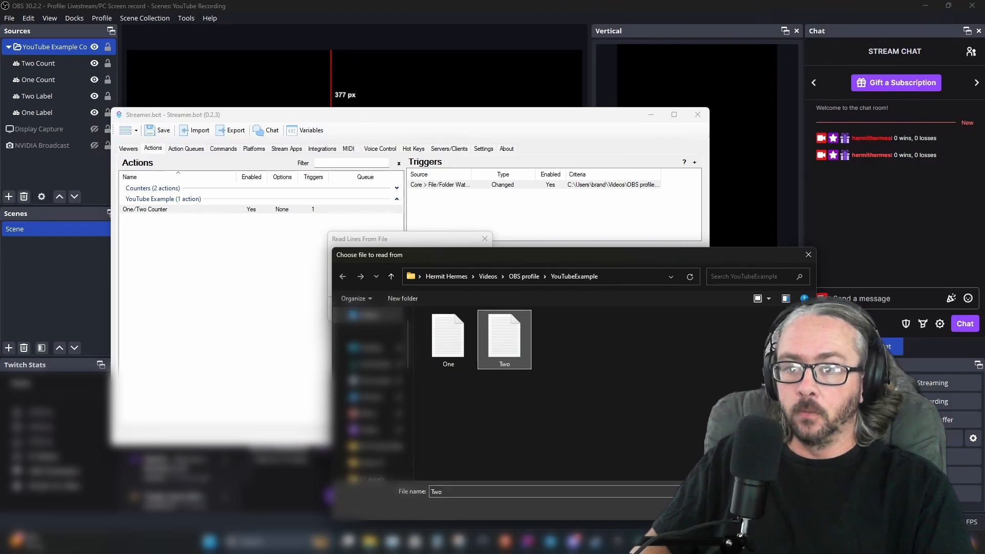
key(Return)
click(426, 309)
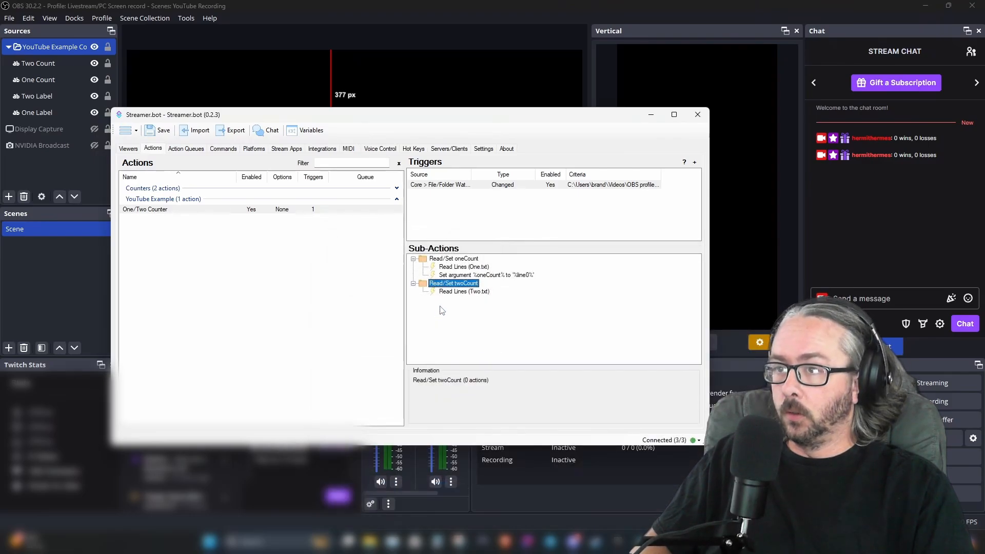
Add a Set Argument sub-action to the same group with variable name twoCount and value %line0%
right_click(444, 288)
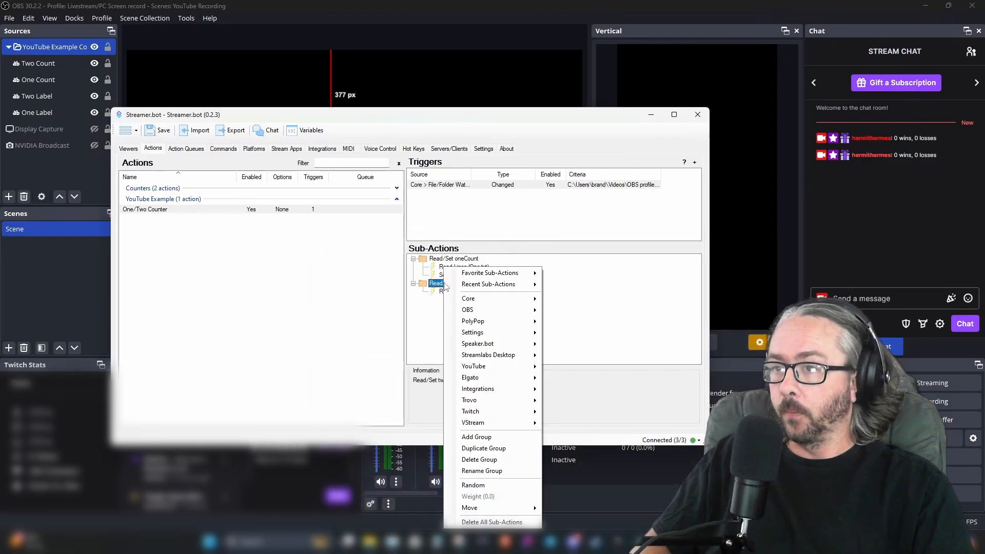
mouse_move(493, 298)
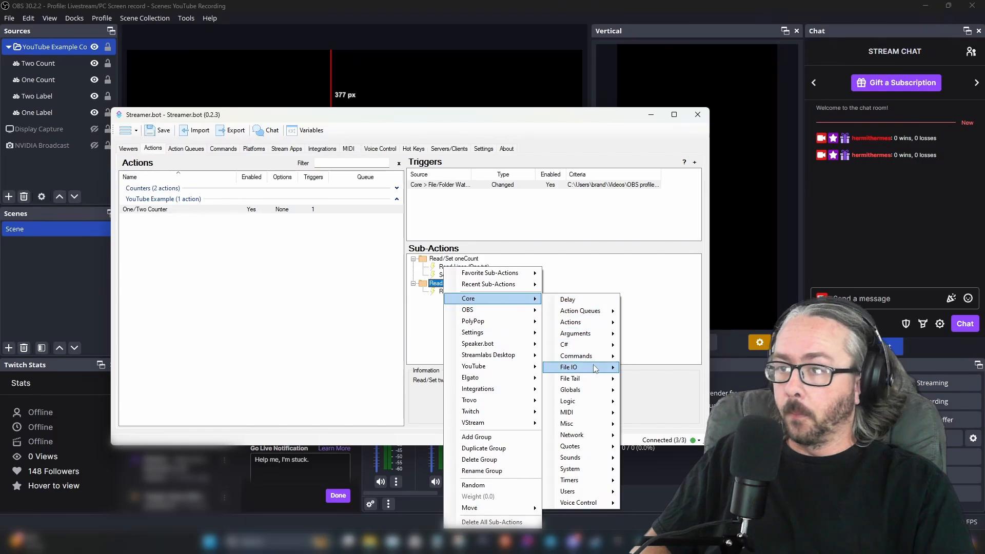
mouse_move(595, 333)
click(649, 339)
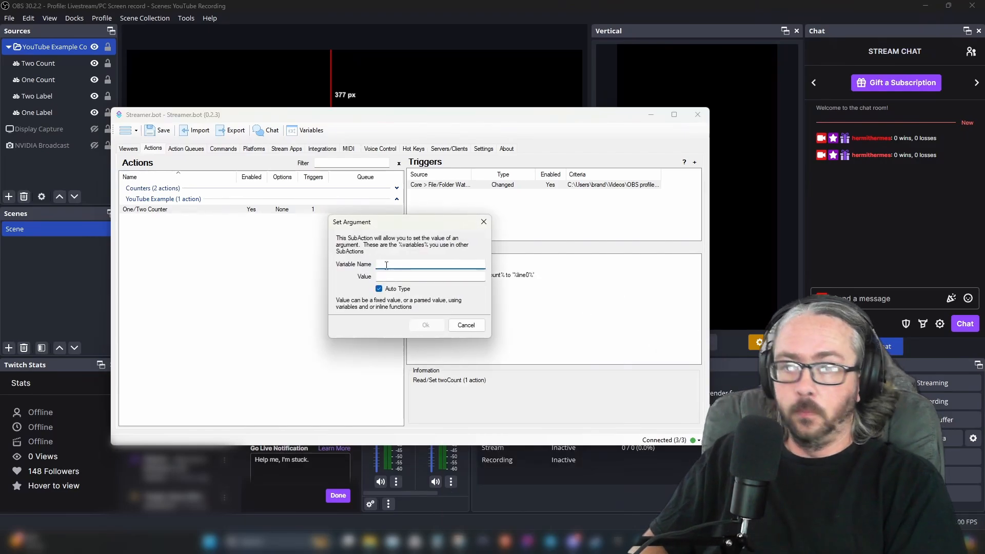
text(twoCou)
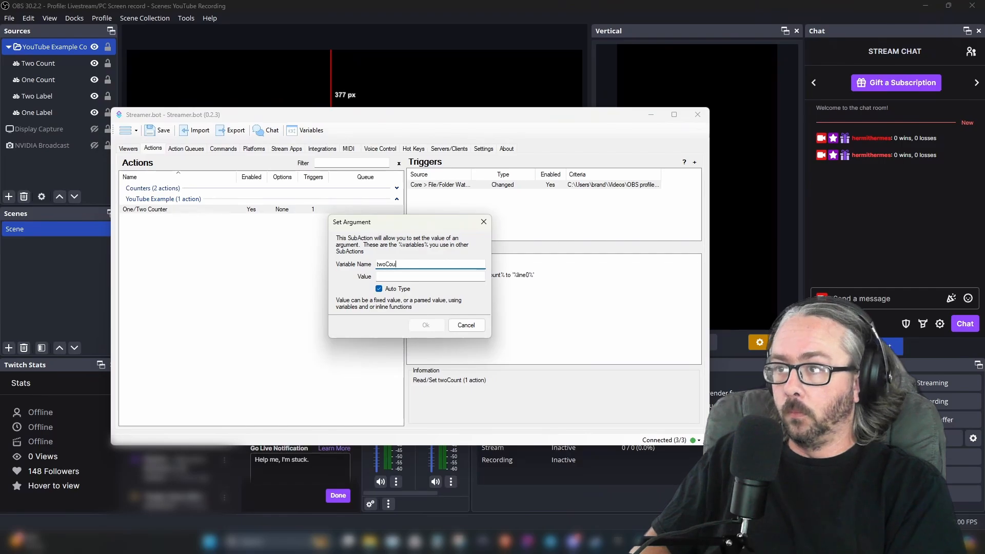
text(nt)
click(420, 277)
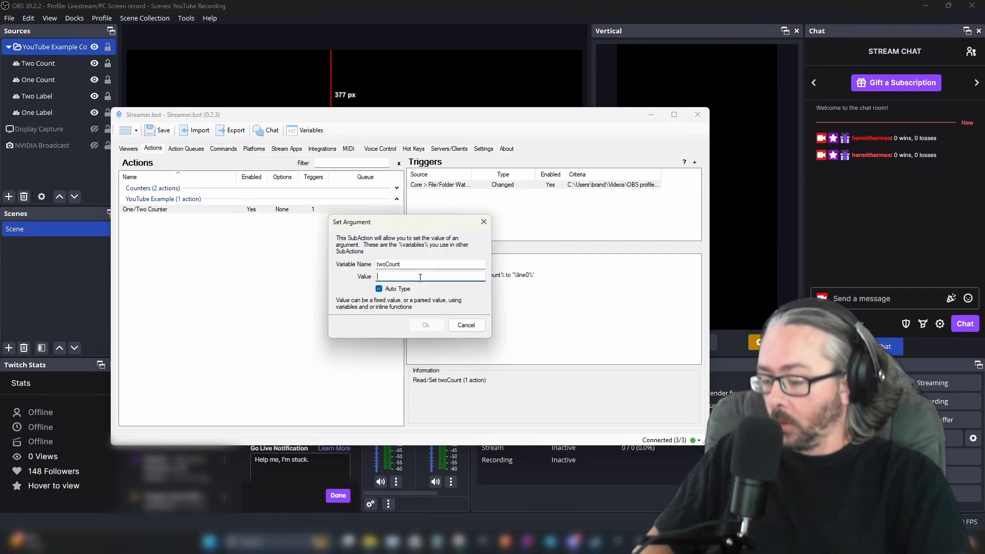
text(%line)
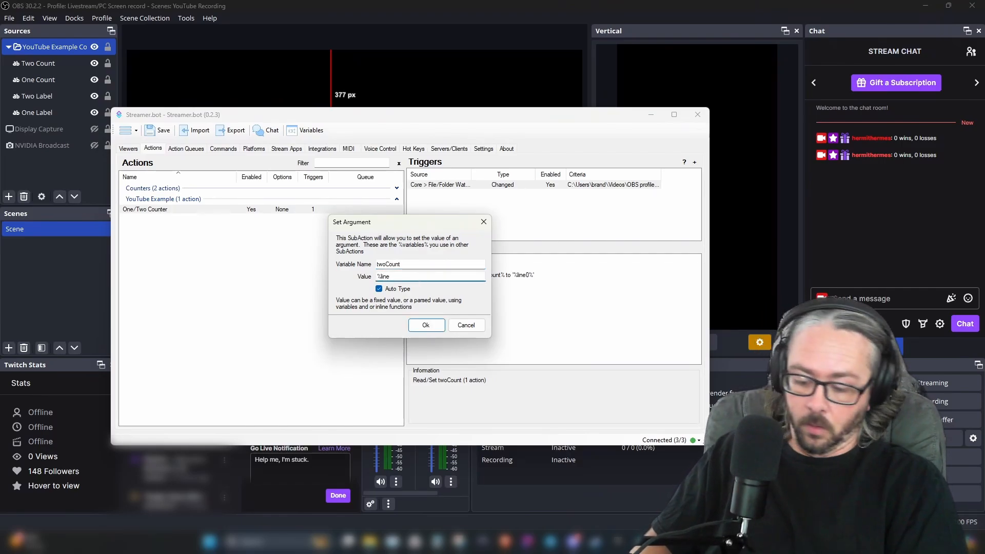
text(0)
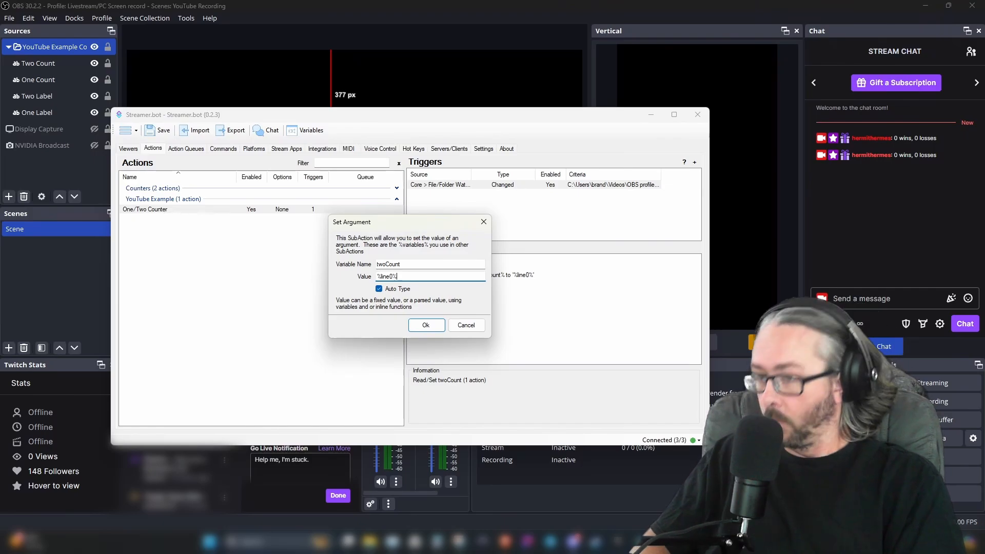
text(%)
key(Return)
Add a third sub-action group and rename it Stream Update
right_click(503, 338)
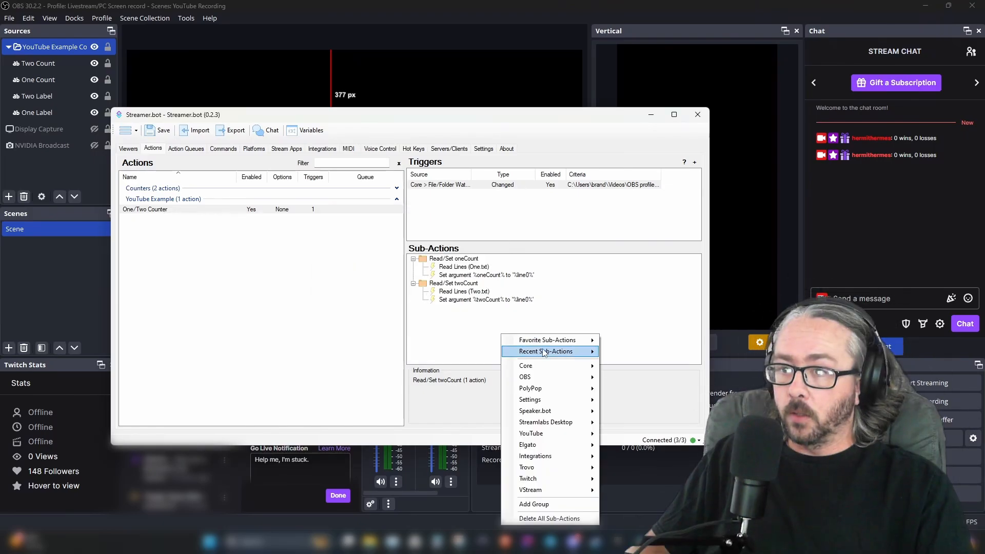
mouse_move(568, 366)
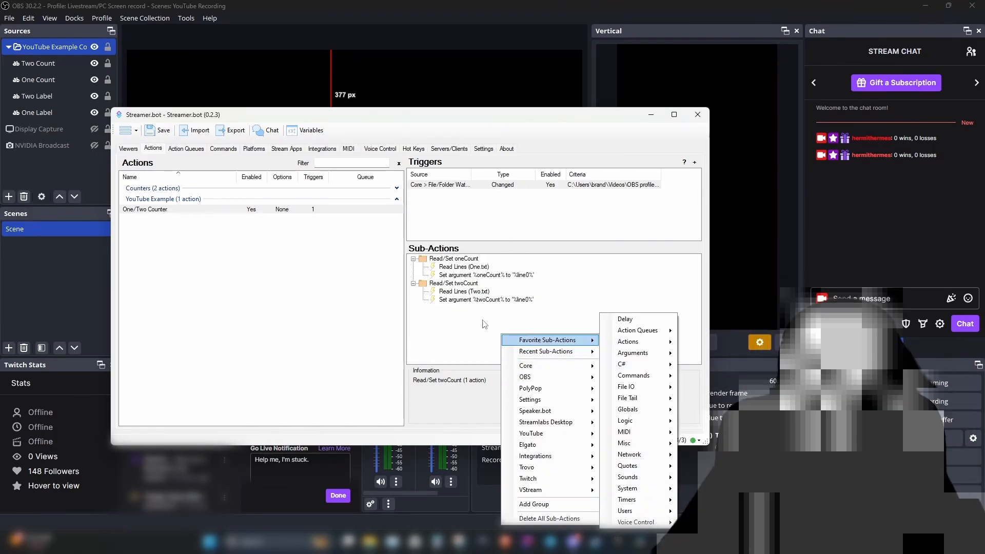
right_click(482, 322)
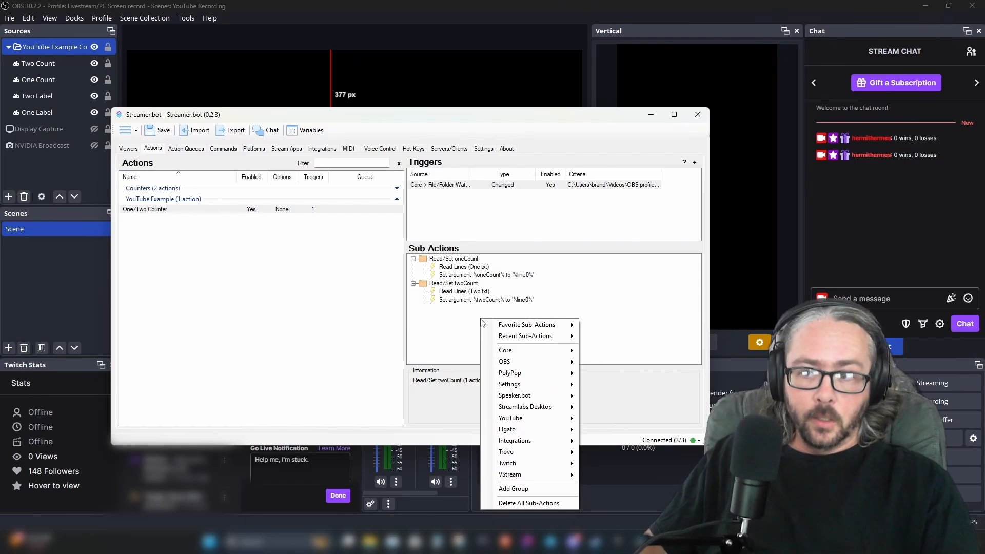
right_click(461, 320)
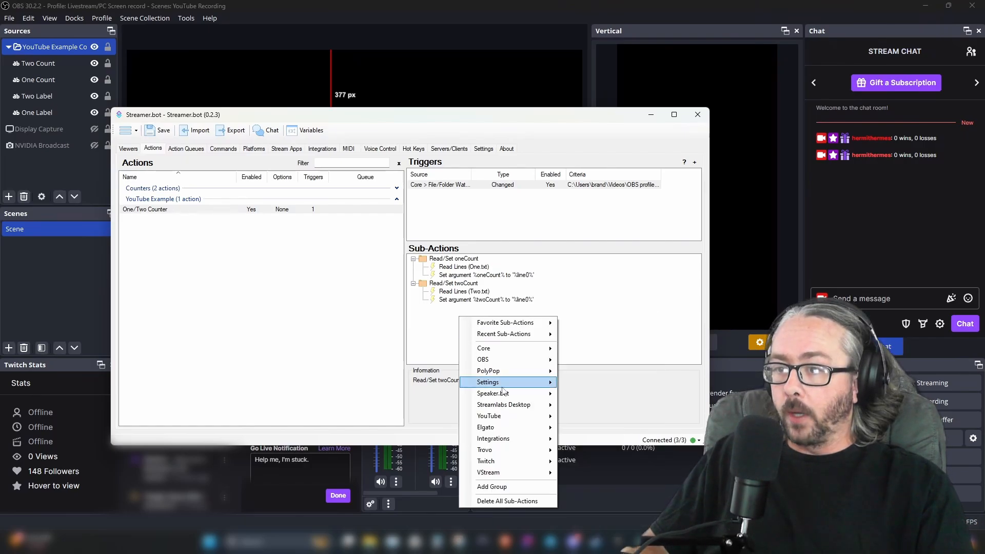
click(531, 485)
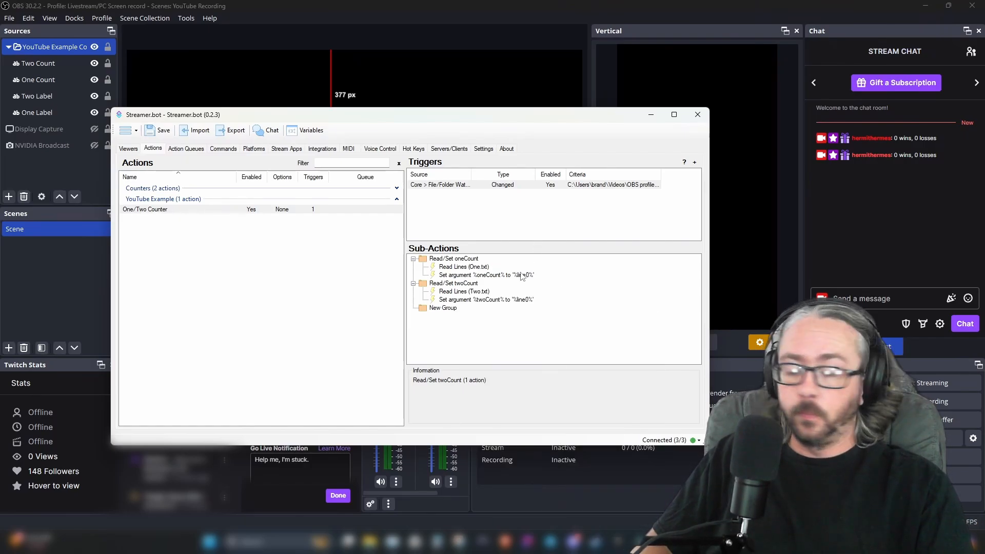
click(433, 308)
right_click(435, 308)
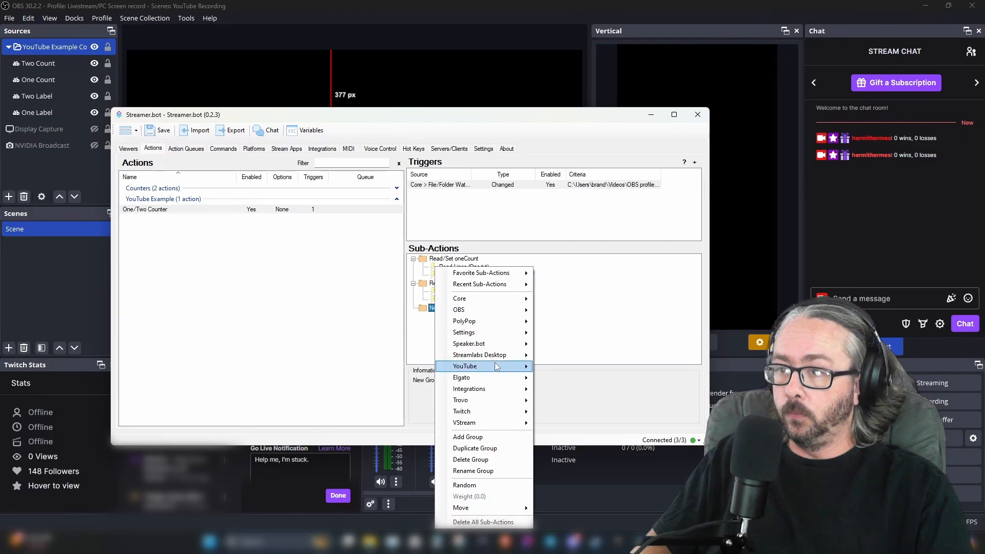
click(481, 472)
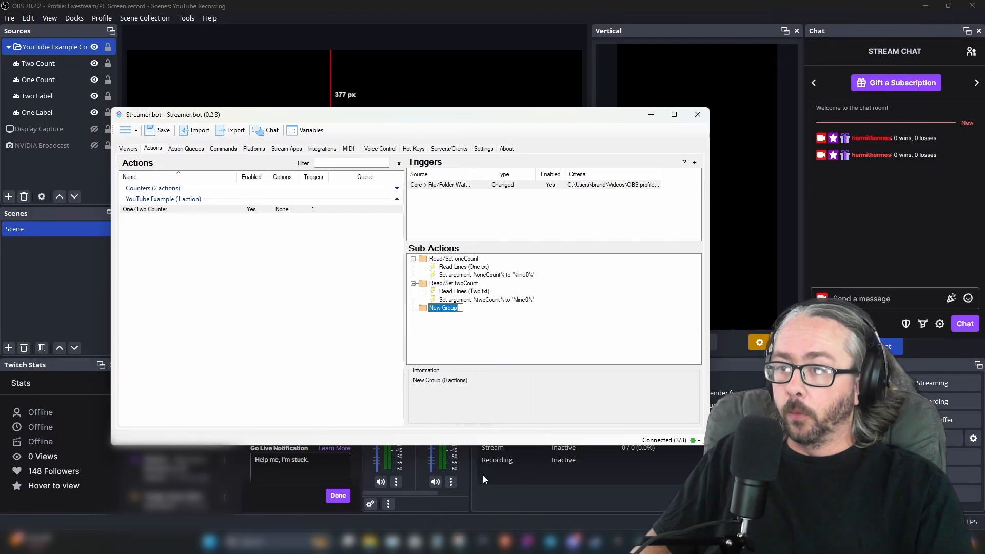
text(Stream )
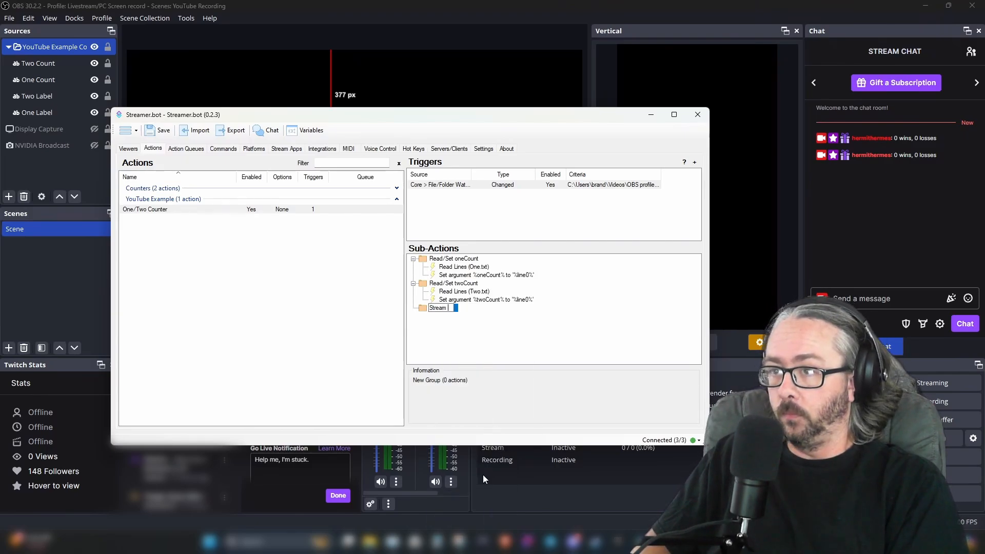
text(Update)
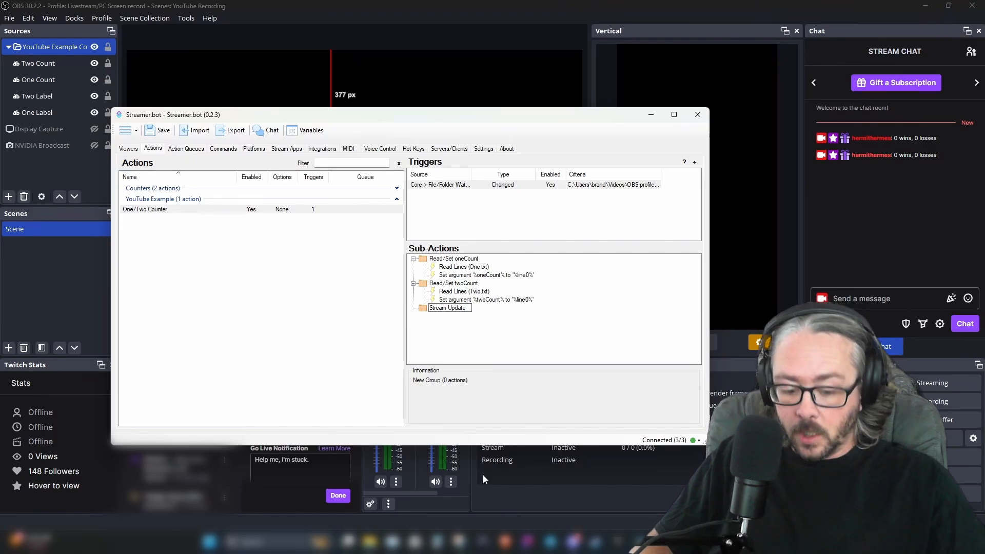
key(Return)
Add a Twitch Set Channel Title sub-action to the Stream Update group with title %oneCount%, %twoCount% YouTube Example
right_click(437, 316)
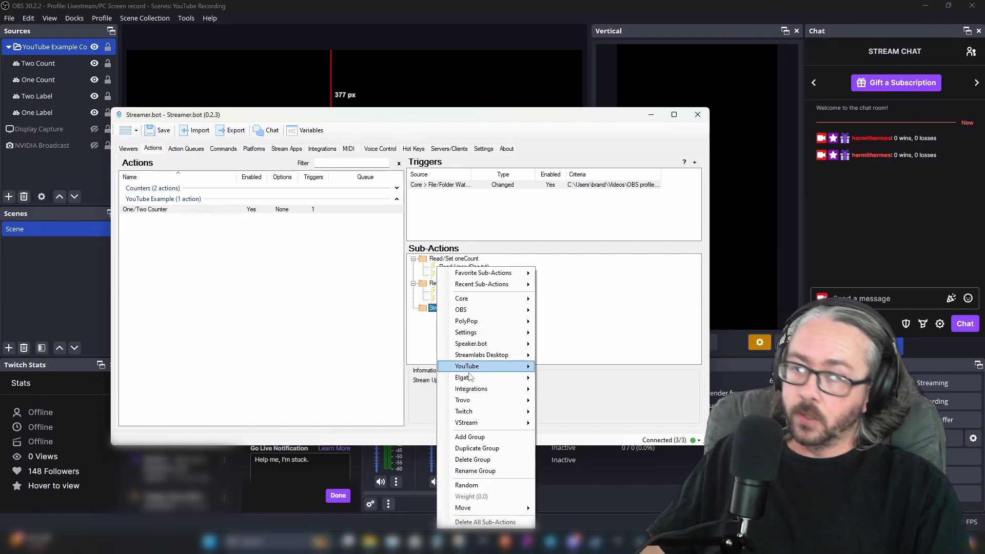
mouse_move(481, 411)
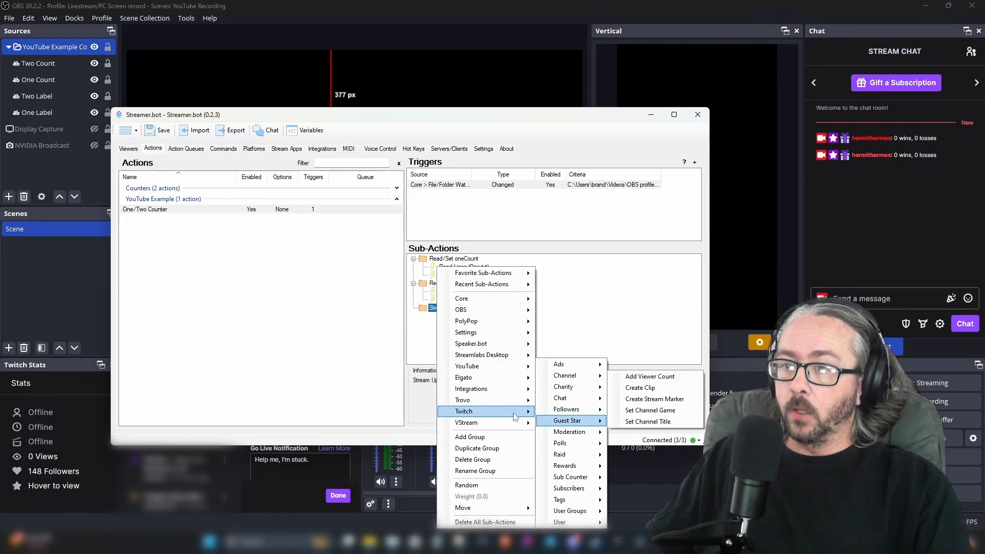
mouse_move(575, 422)
mouse_move(569, 376)
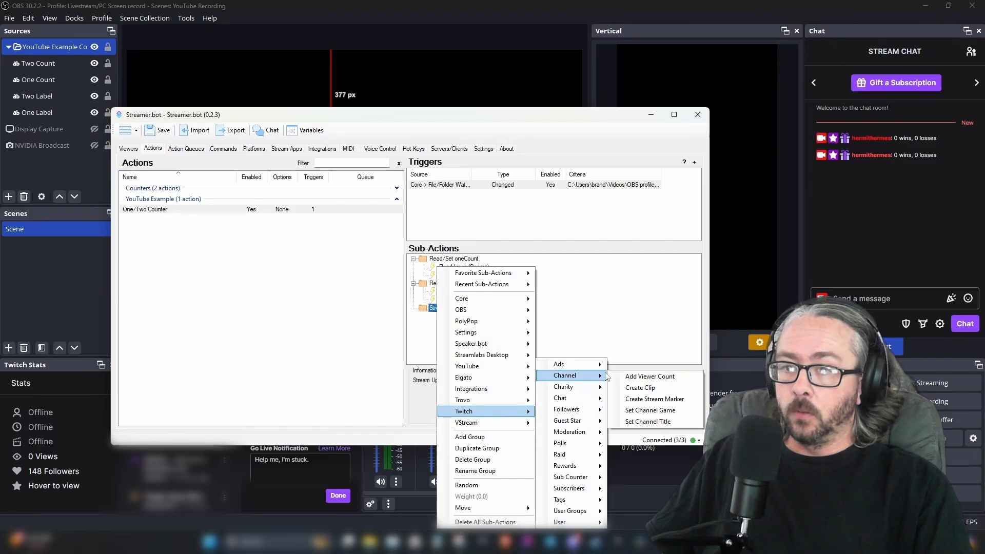
click(652, 422)
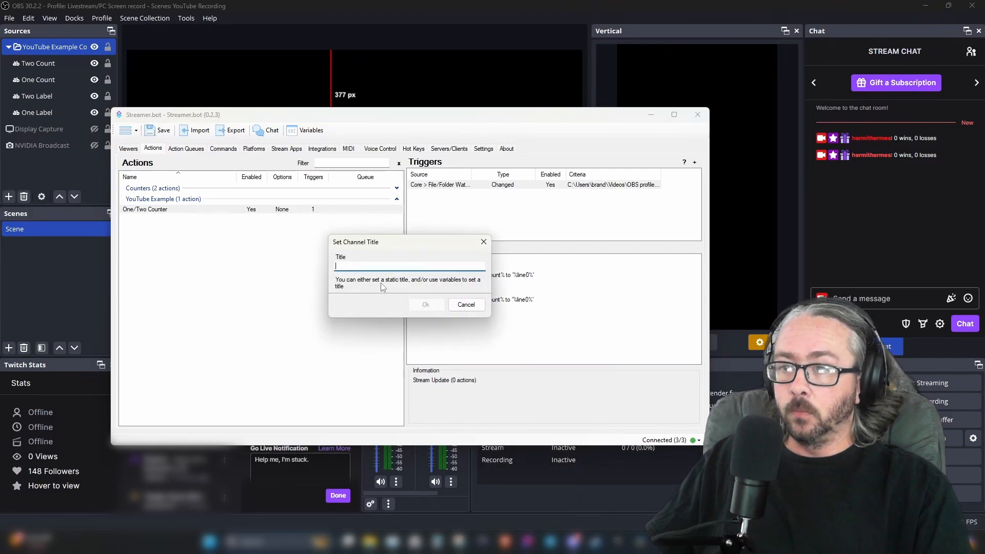
drag(363, 248, 281, 237)
text(%one)
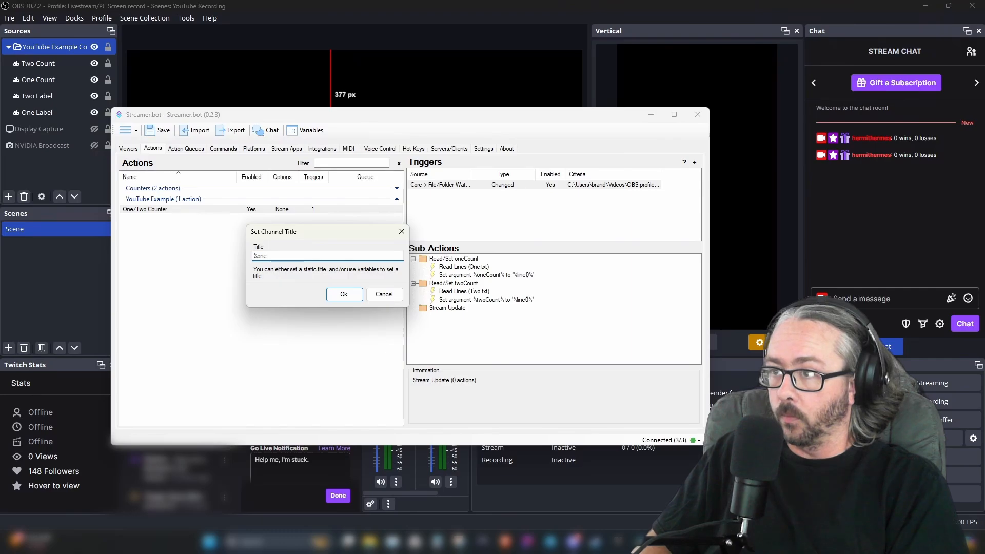
text(Count)
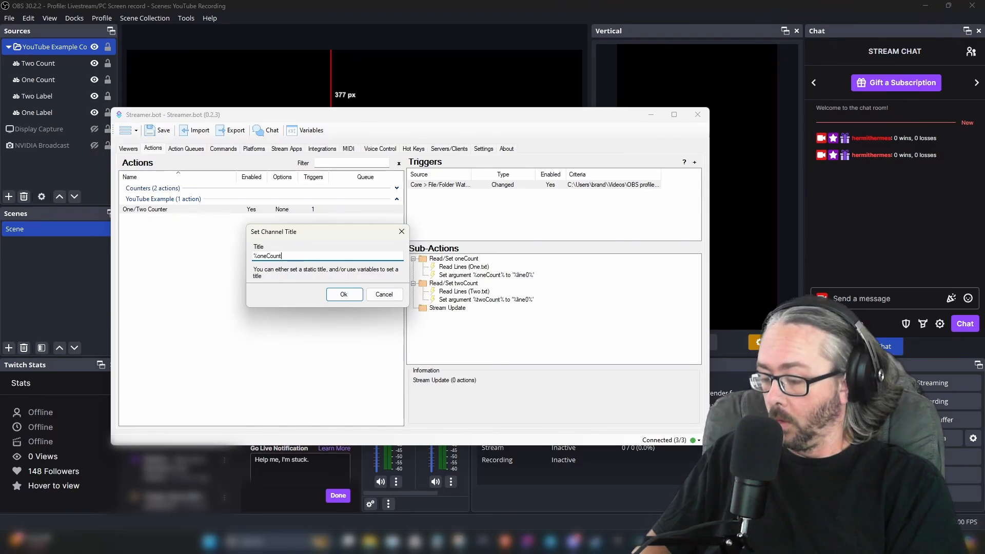
text(%)
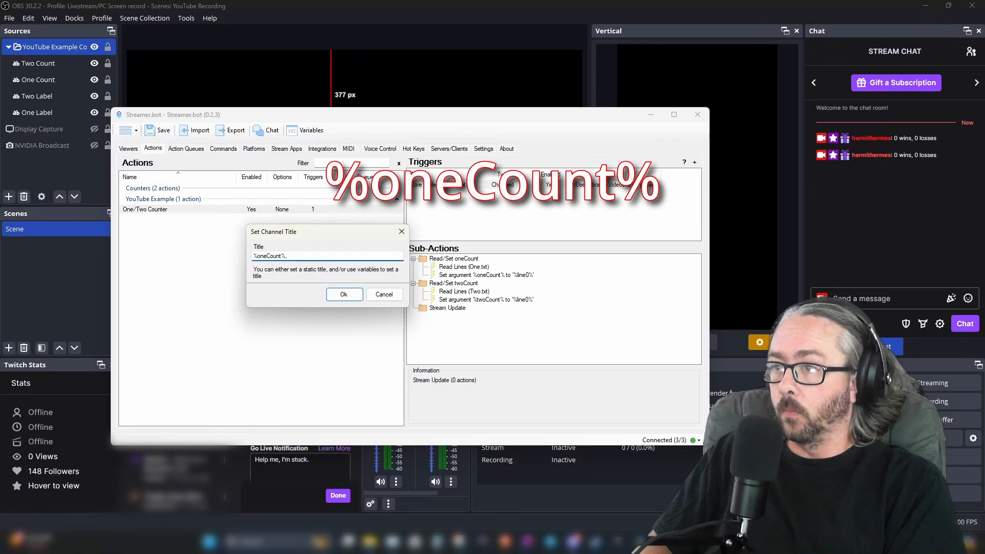
text(, %)
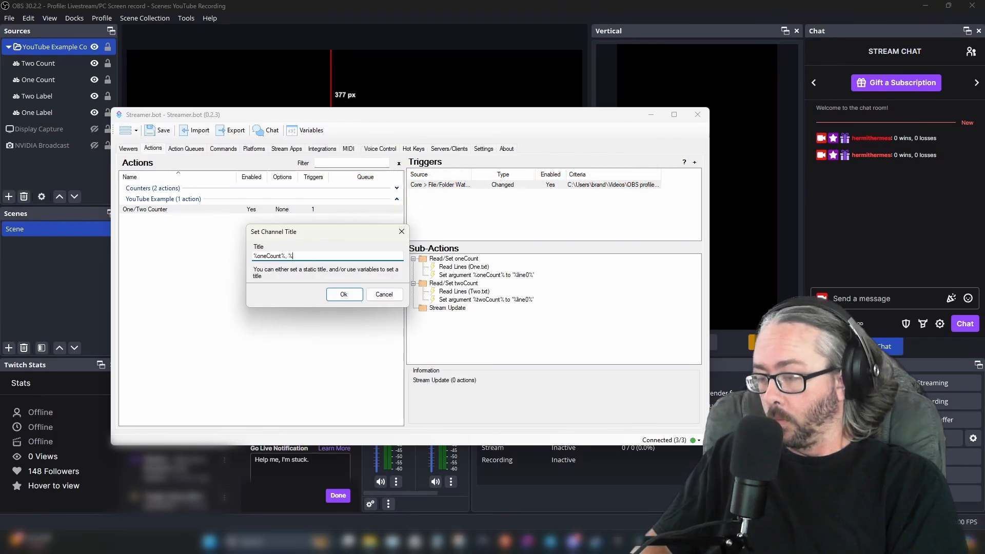
text(twoC)
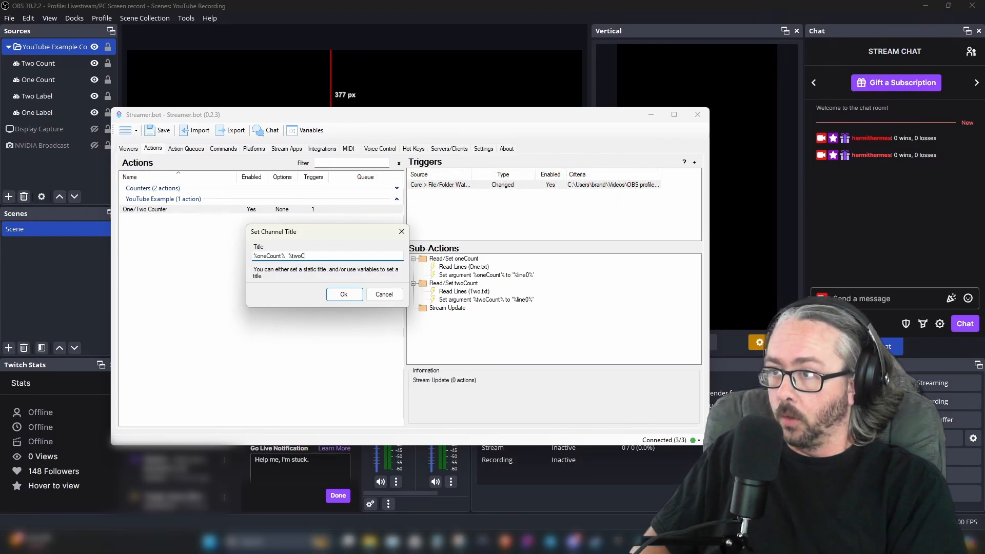
text(ount%)
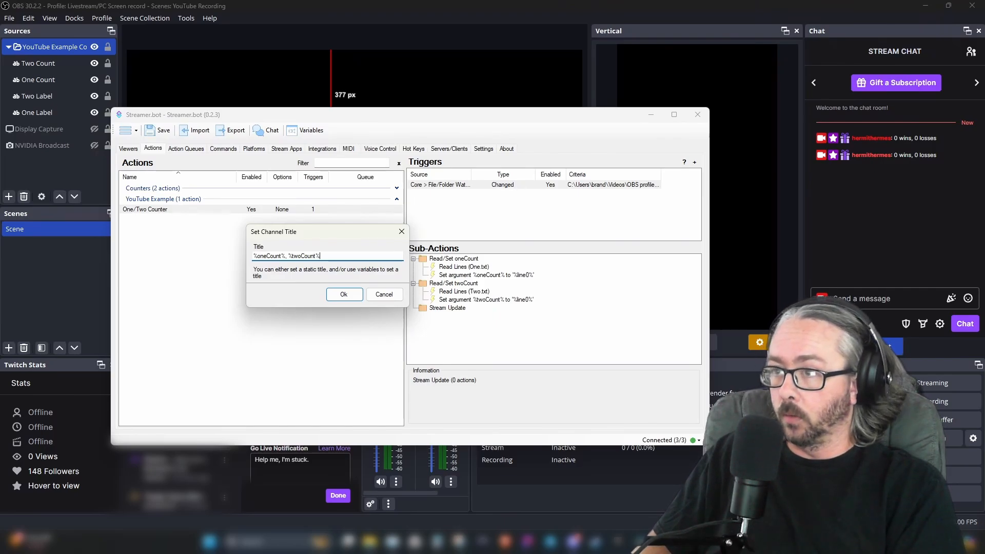
text( YouTube Example)
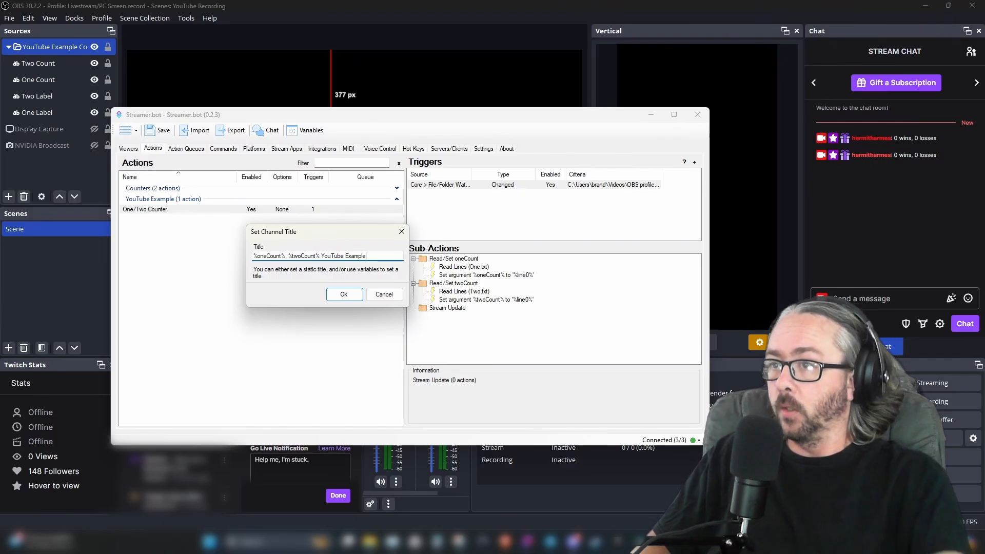
click(344, 295)
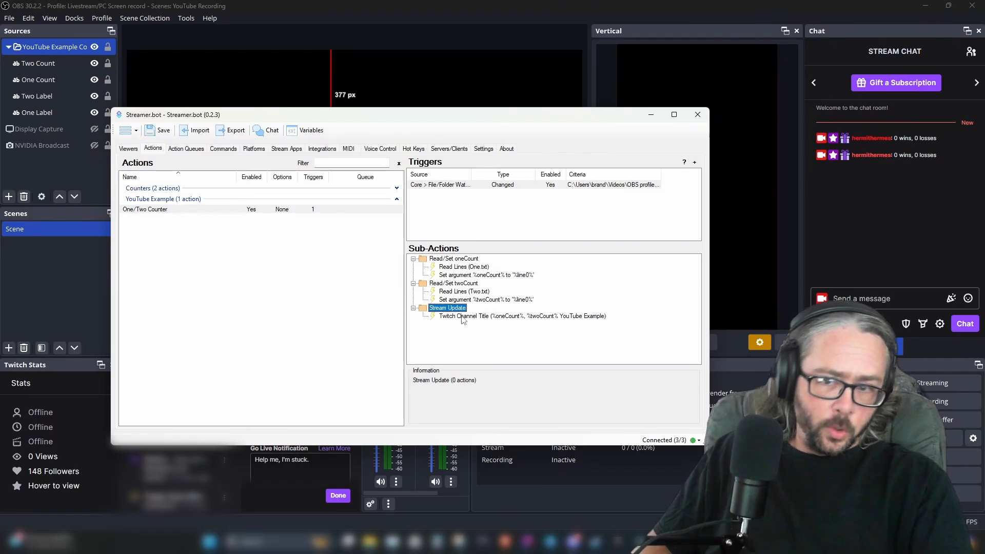
Add a Twitch Send Message to Channel sub-action to the Stream Update group with message %oneCount%, %twoCount% updated values
right_click(441, 309)
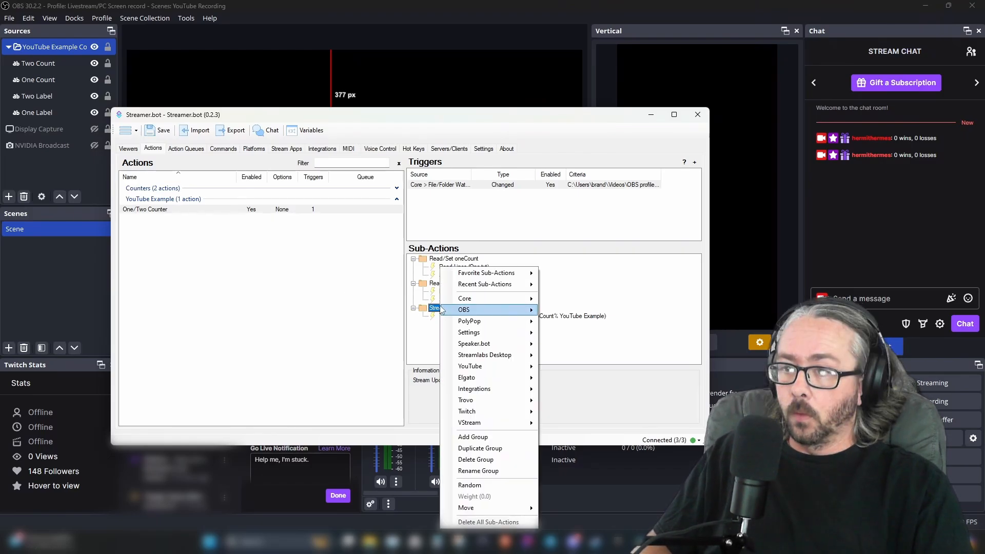
mouse_move(506, 412)
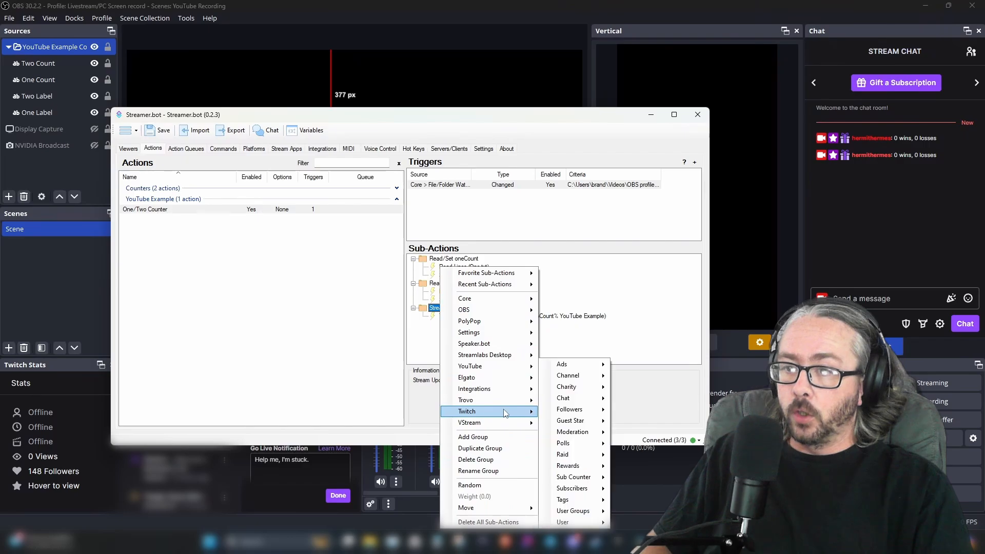
mouse_move(578, 404)
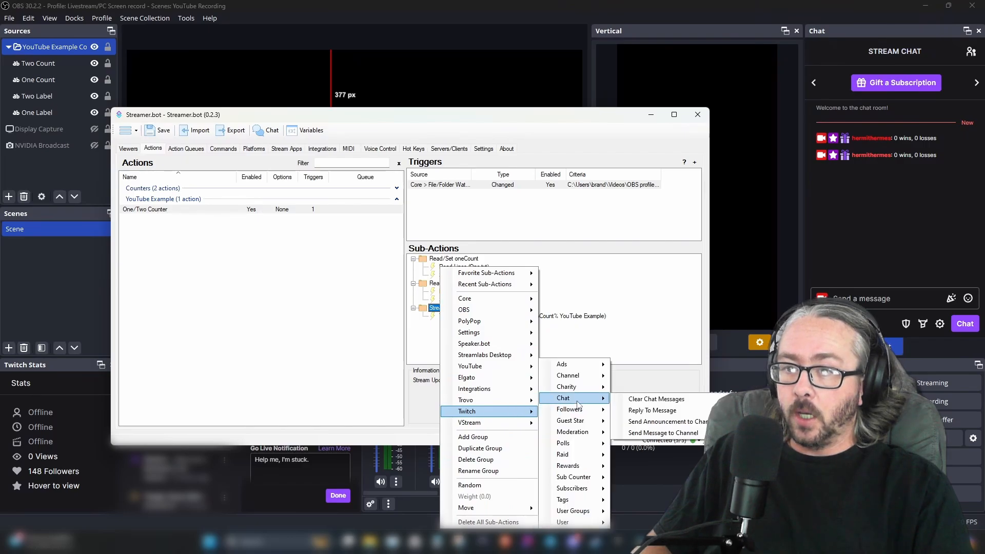
click(663, 433)
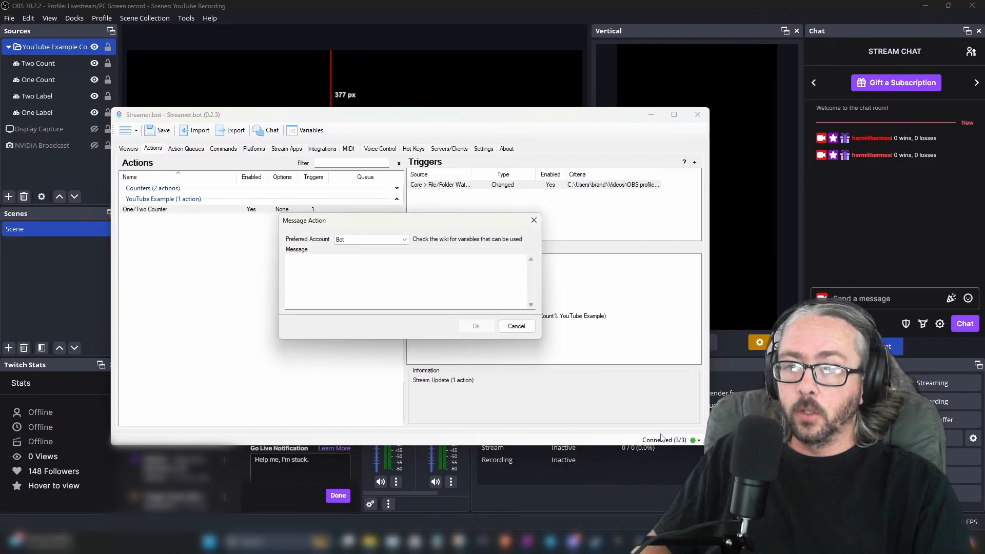
click(413, 289)
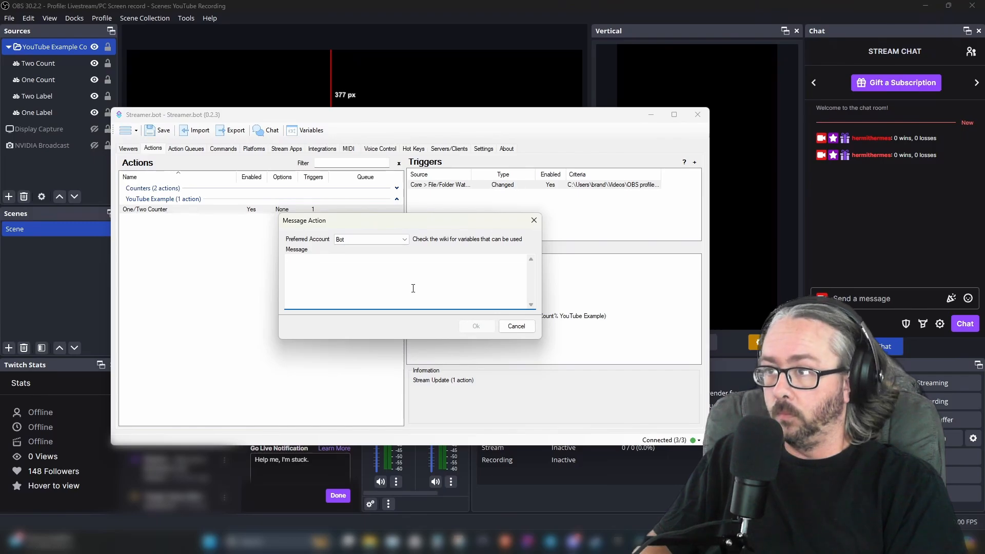
text(%one)
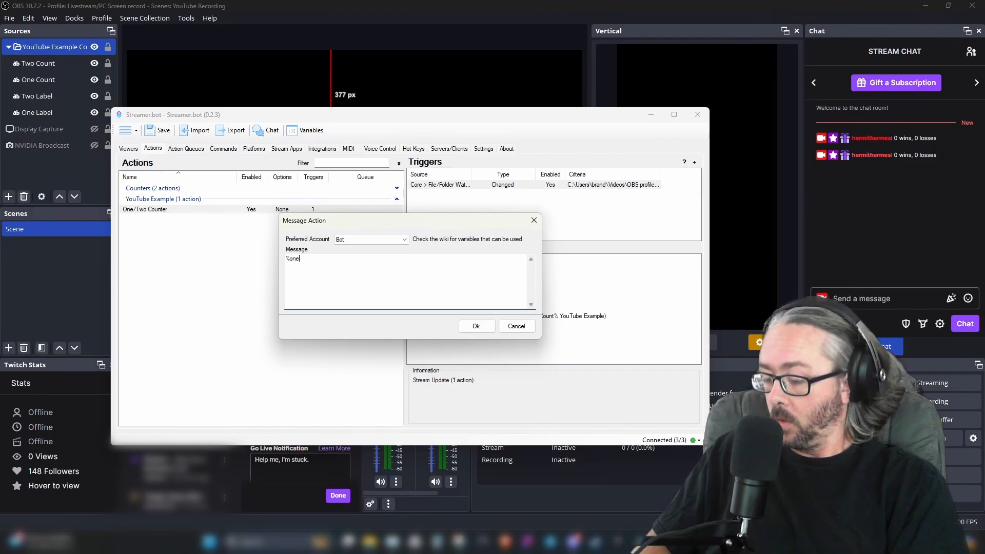
text(Count%)
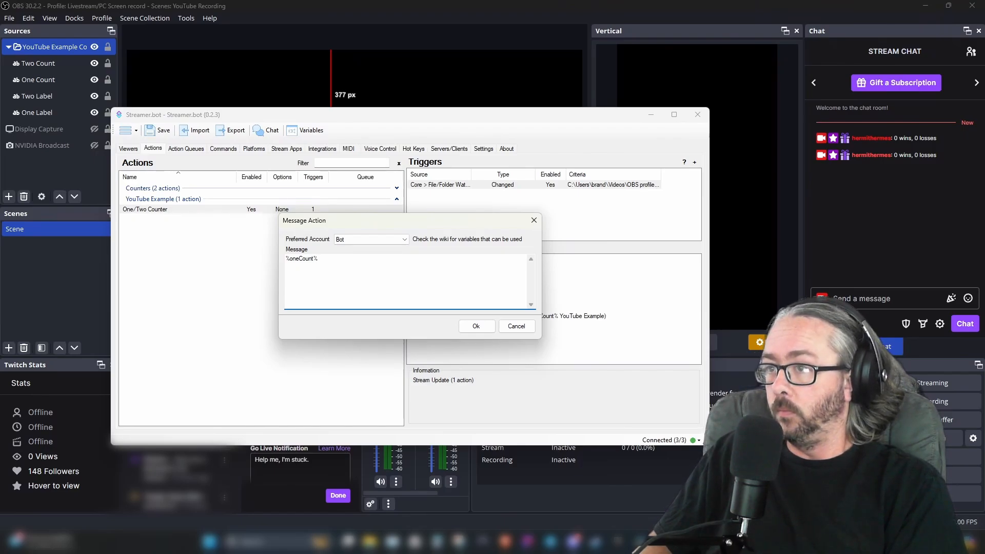
text(, )
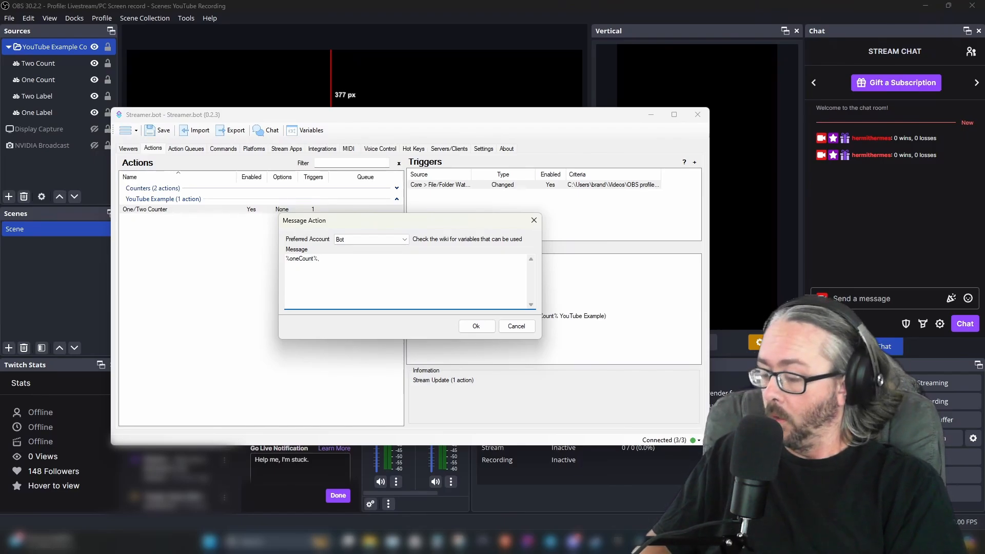
text(%tw)
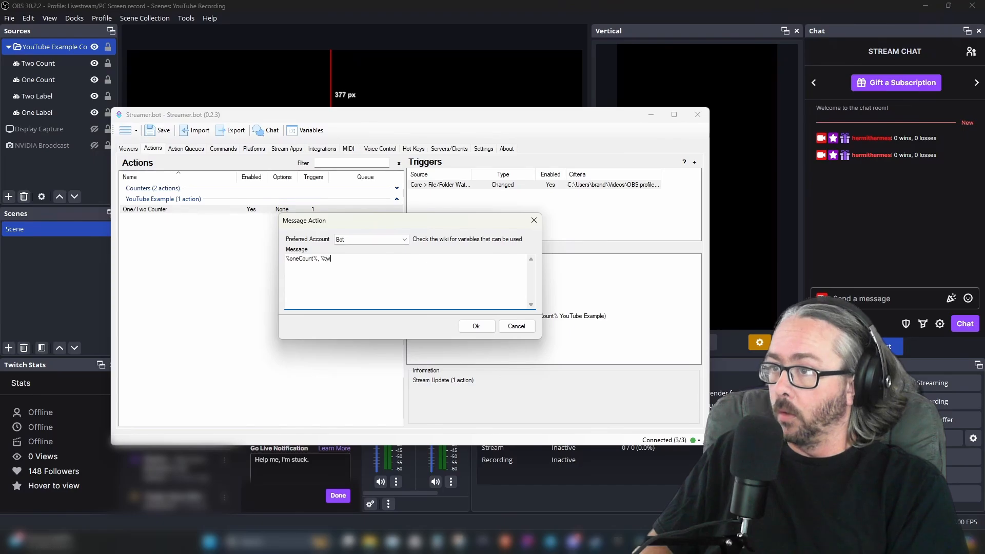
text(oCount)
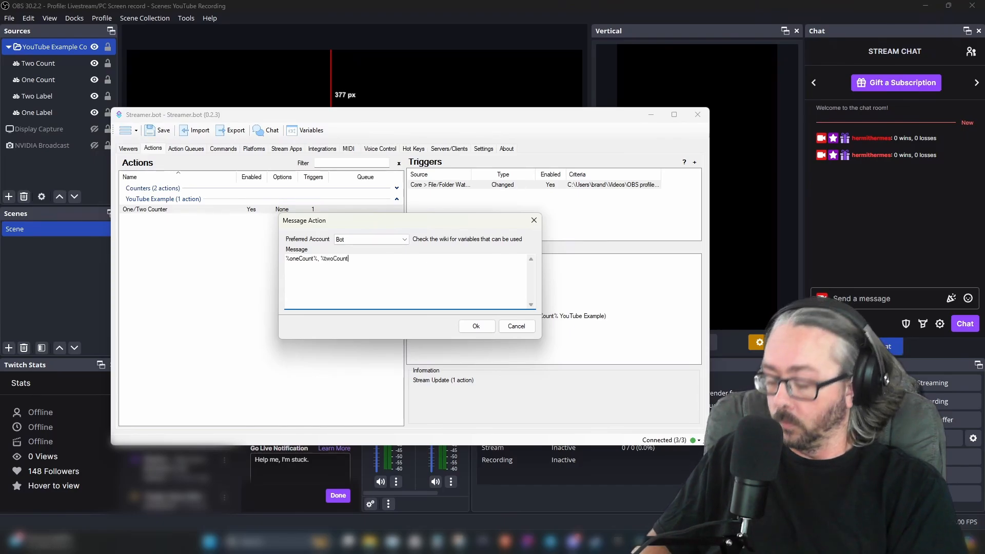
text(%)
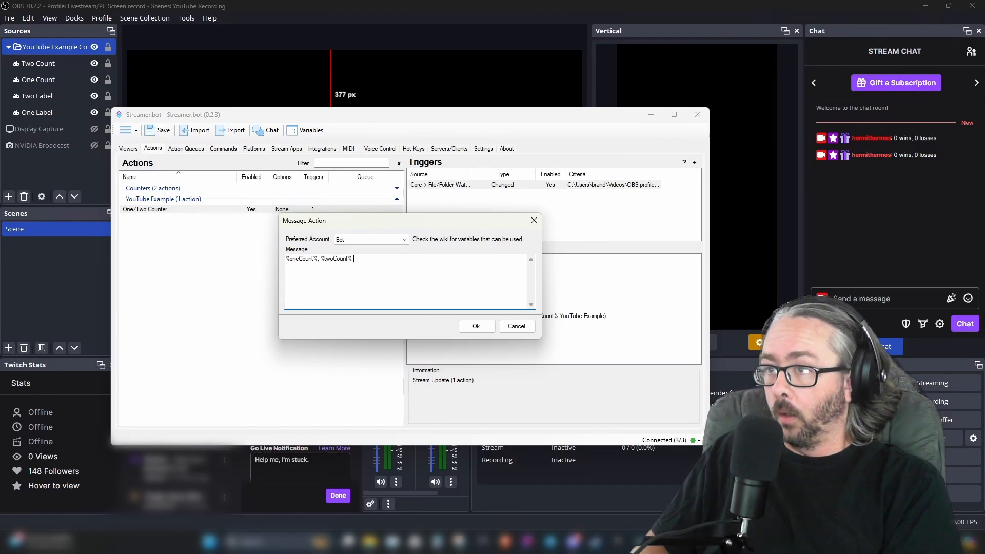
text( updated)
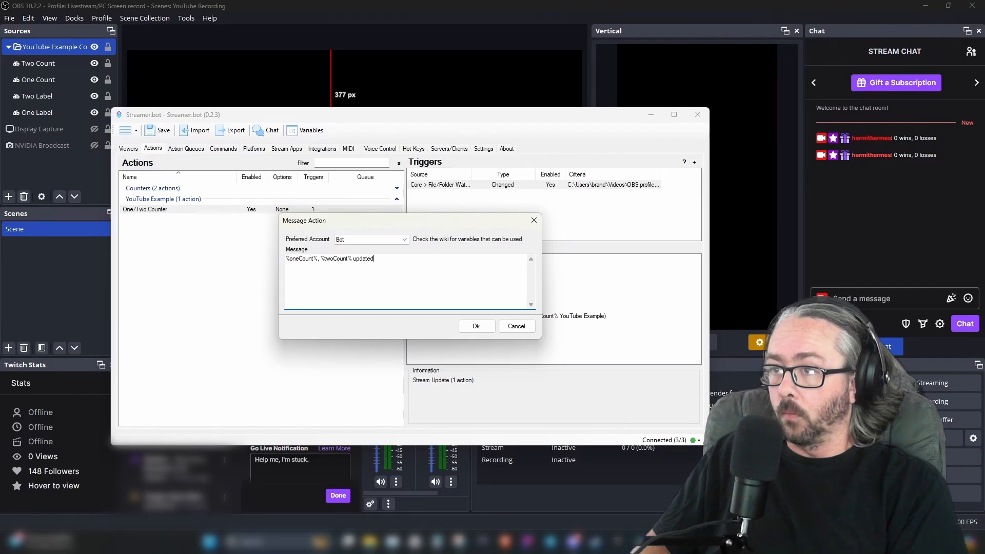
text( Value)
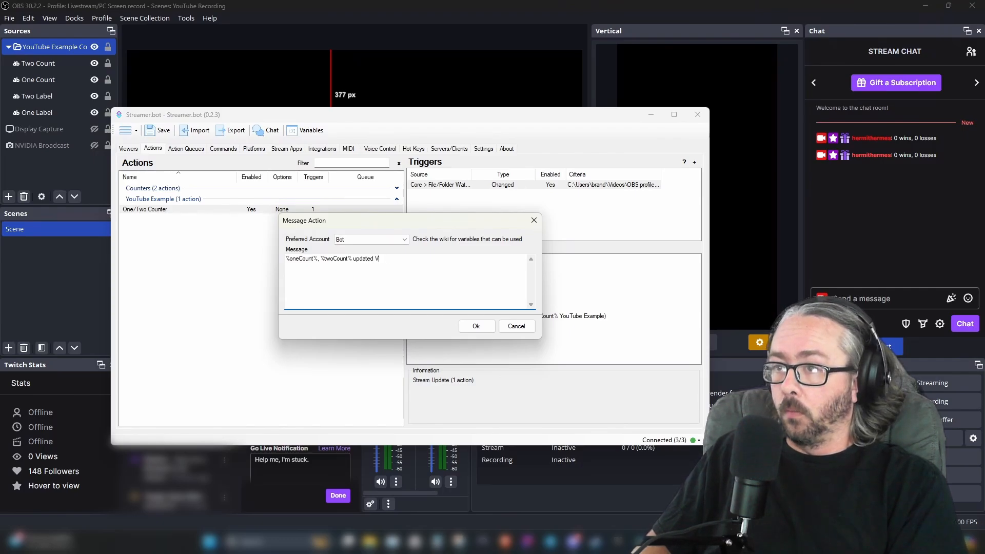
text(alues)
click(476, 326)
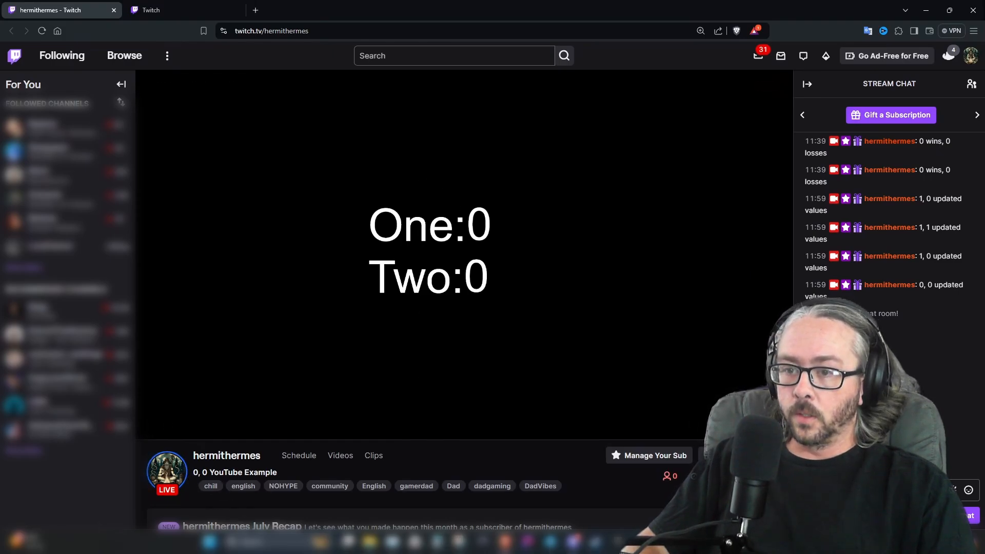
Switch to the Deathcounter and Soundboard app and increase counters One and Two by one each to test the updates
click(647, 536)
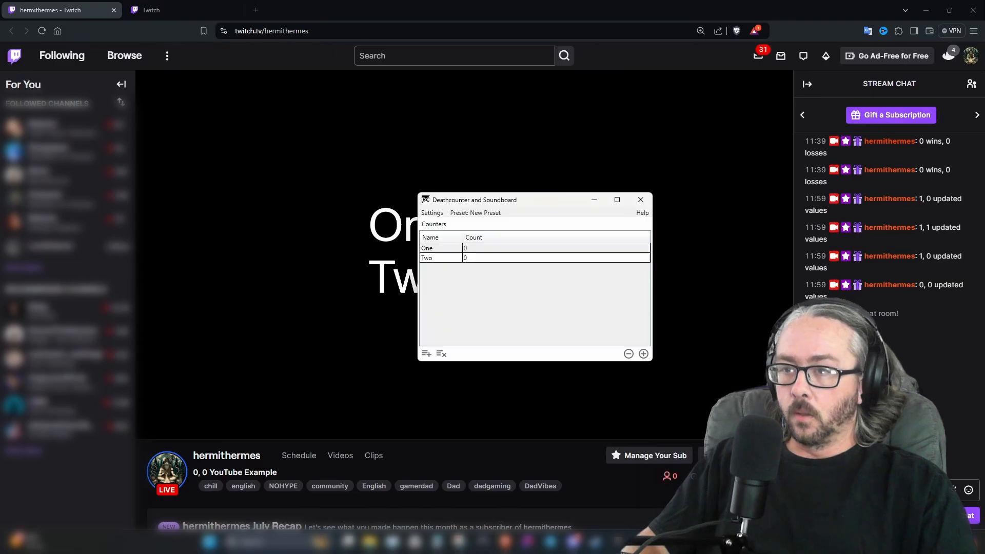
drag(490, 200, 607, 82)
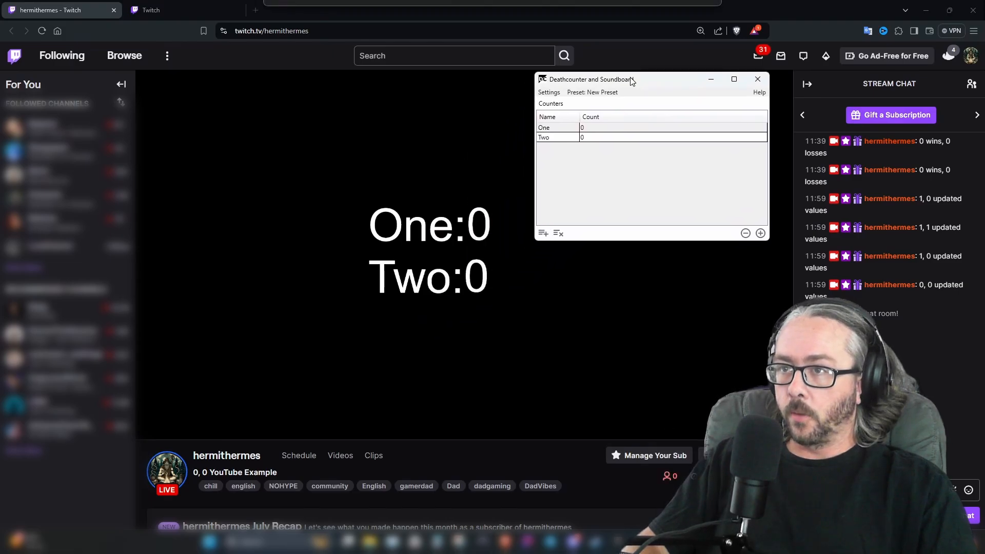
click(613, 131)
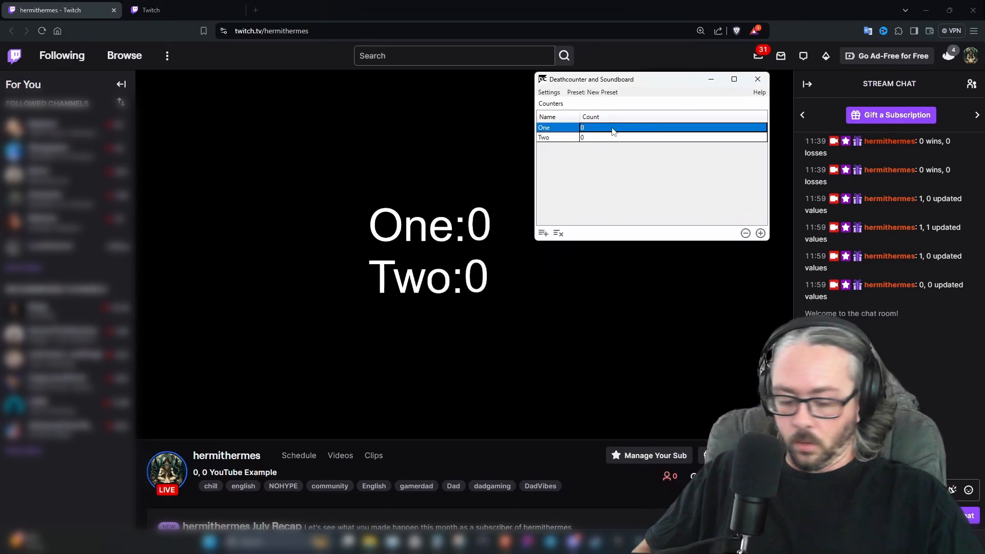
key(plus)
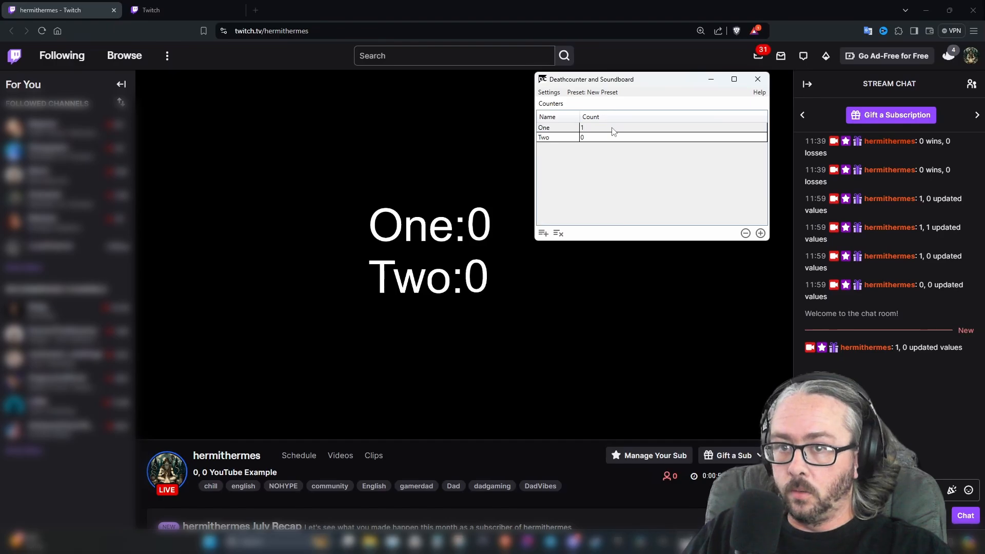
key(2)
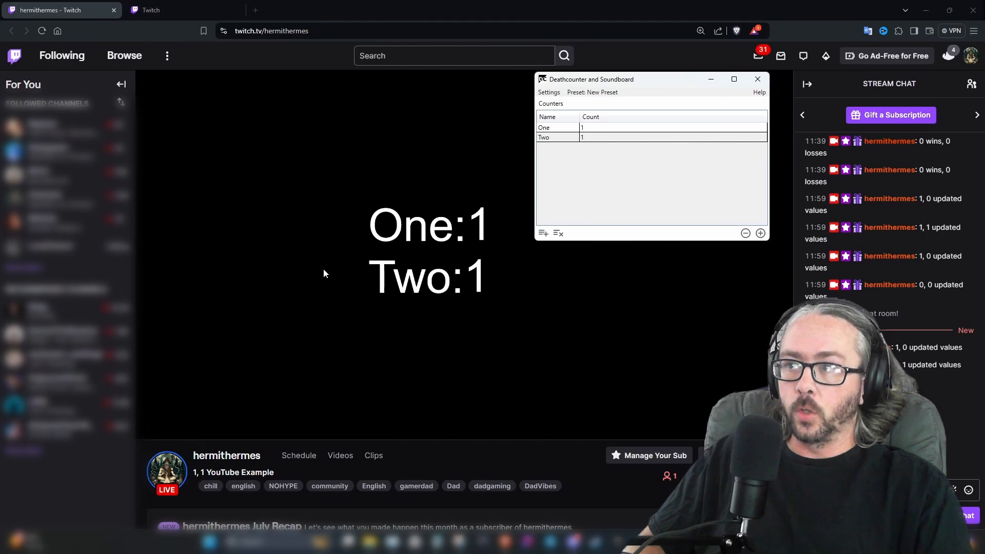
Set counter Two back to 0 in the Deathcounter app
click(590, 142)
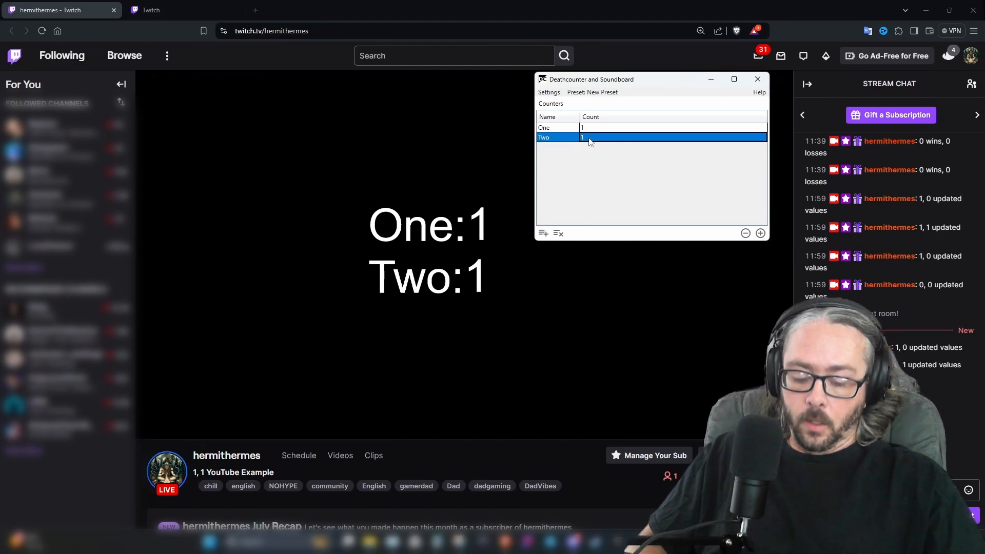
text(0)
key(Return)
click(588, 128)
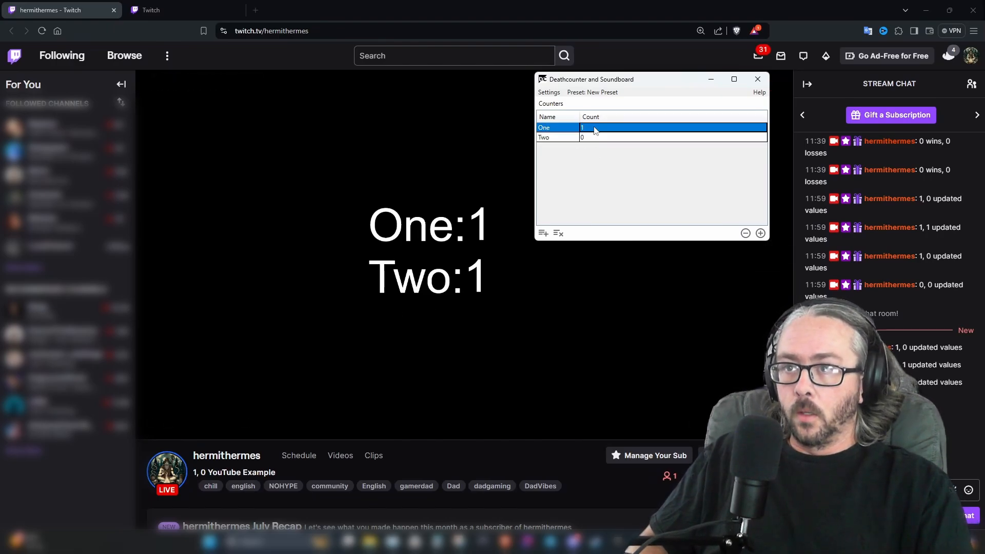